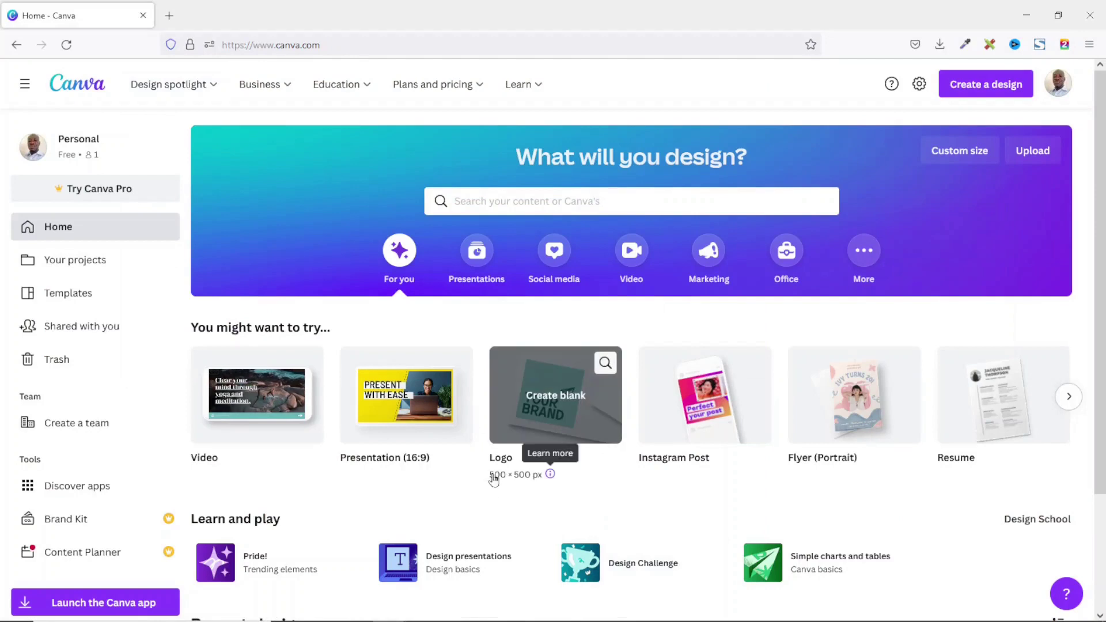
Search for "calendar", choose the 1920 × 1080 px Calendar format and create a blank Calendar design
{"action": "left_click", "coordinate": [541, 203]}
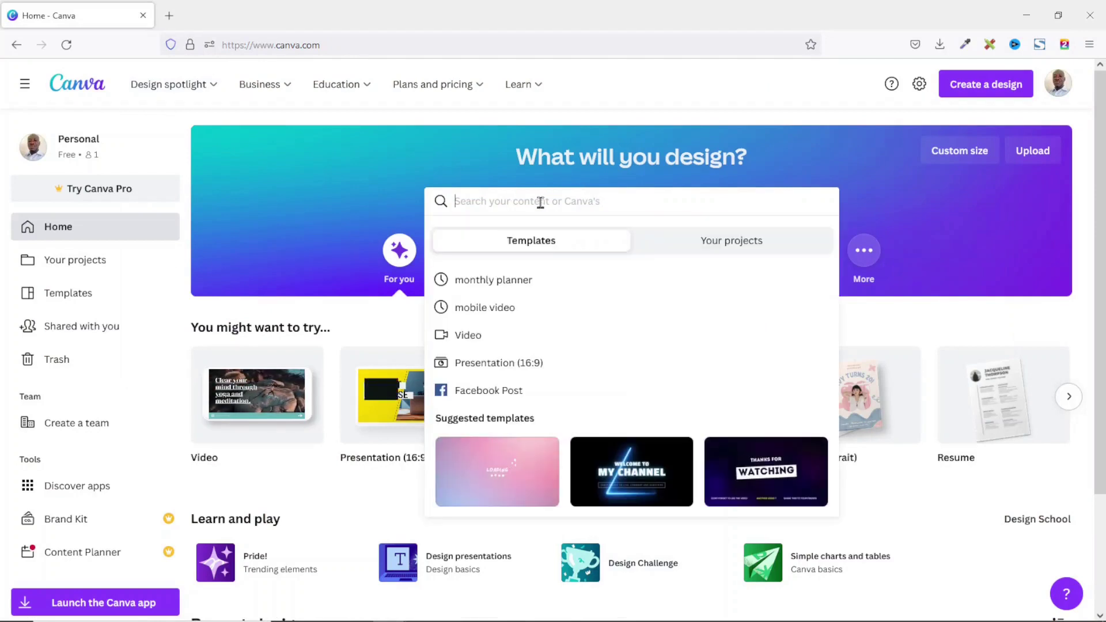
{"action": "type", "text": "calendar"}
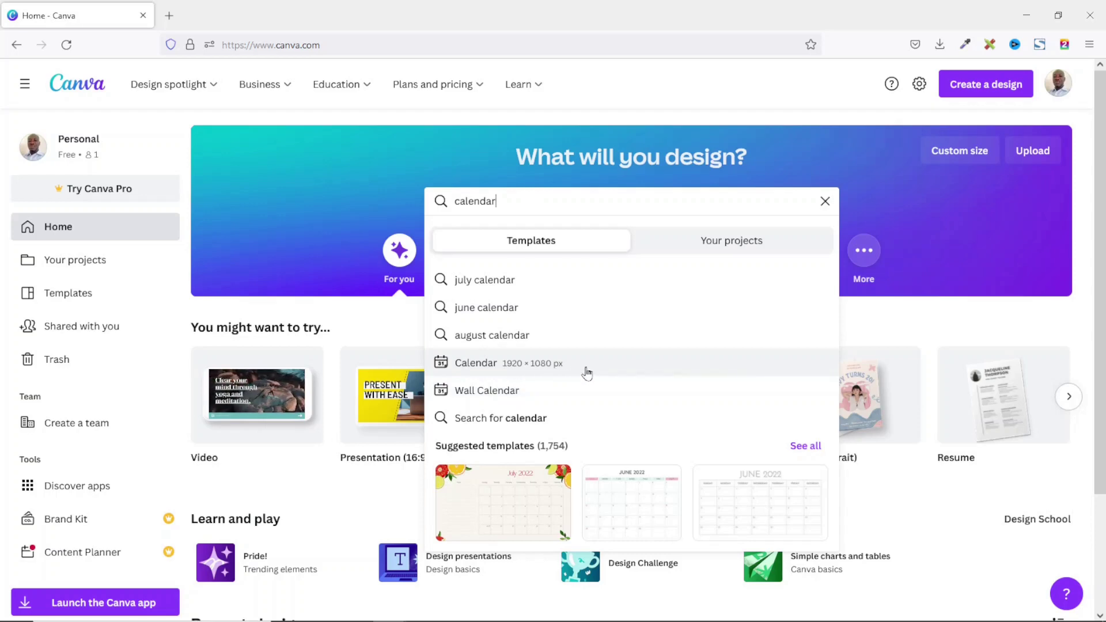
{"action": "left_click", "coordinate": [554, 370]}
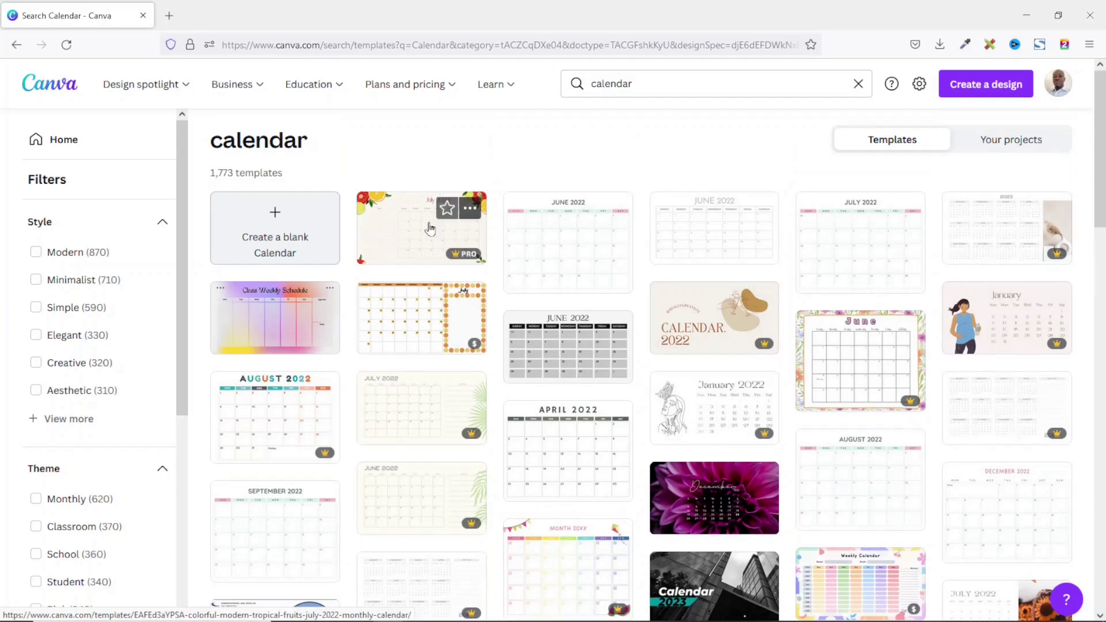
{"action": "scroll", "coordinate": [743, 307], "scroll_direction": "down", "scroll_amount": 3}
{"action": "scroll", "coordinate": [743, 307], "scroll_direction": "down", "scroll_amount": 20}
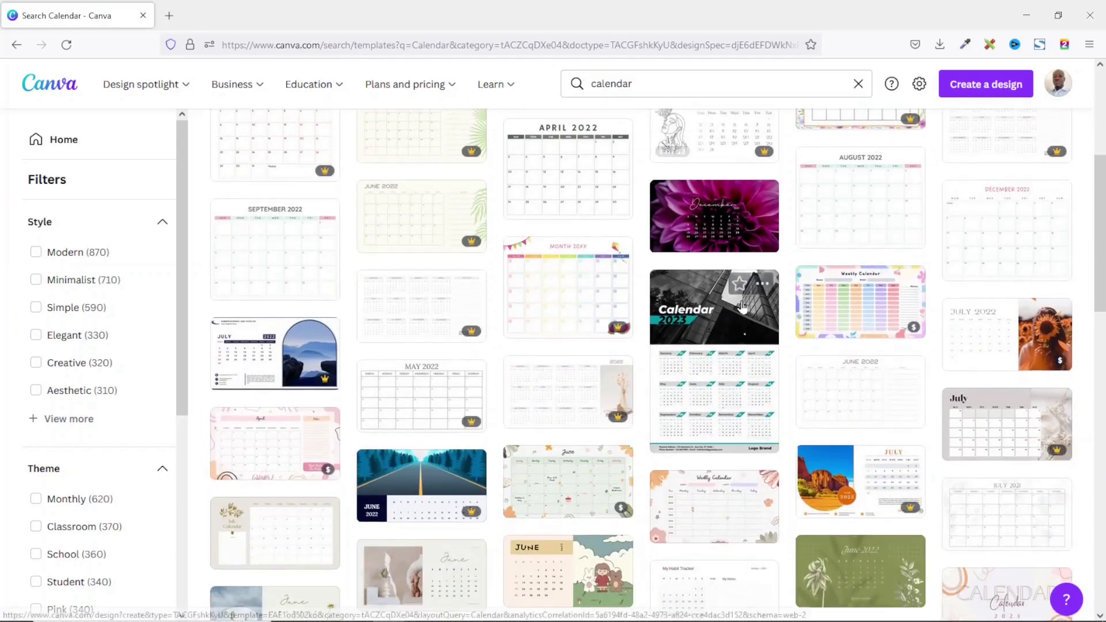
{"action": "scroll", "coordinate": [743, 307], "scroll_direction": "up", "scroll_amount": 20}
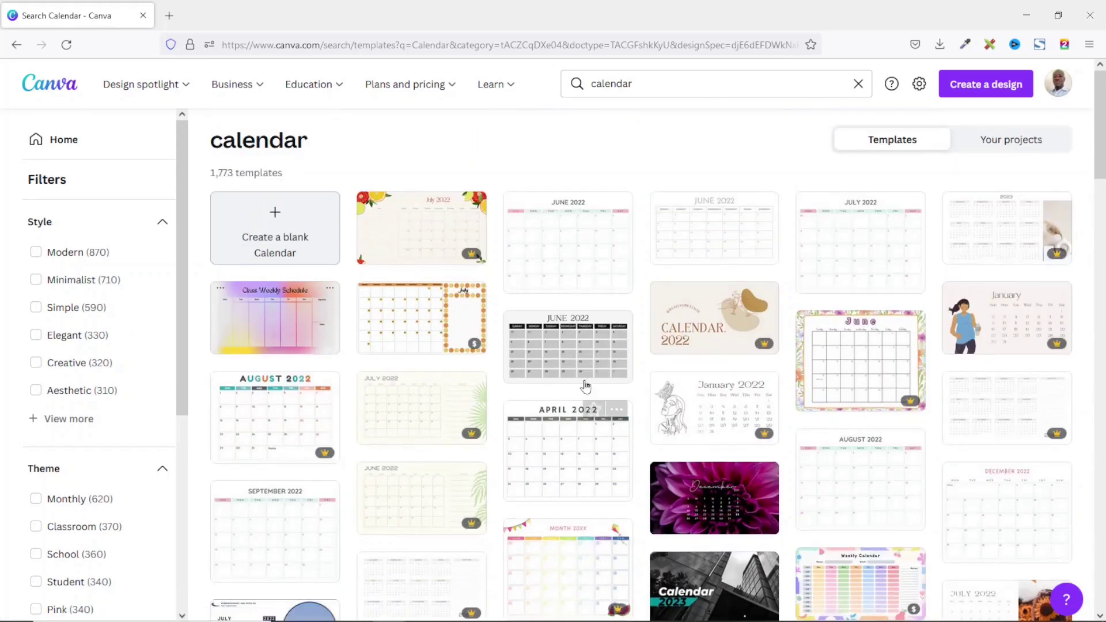
{"action": "left_click", "coordinate": [264, 231]}
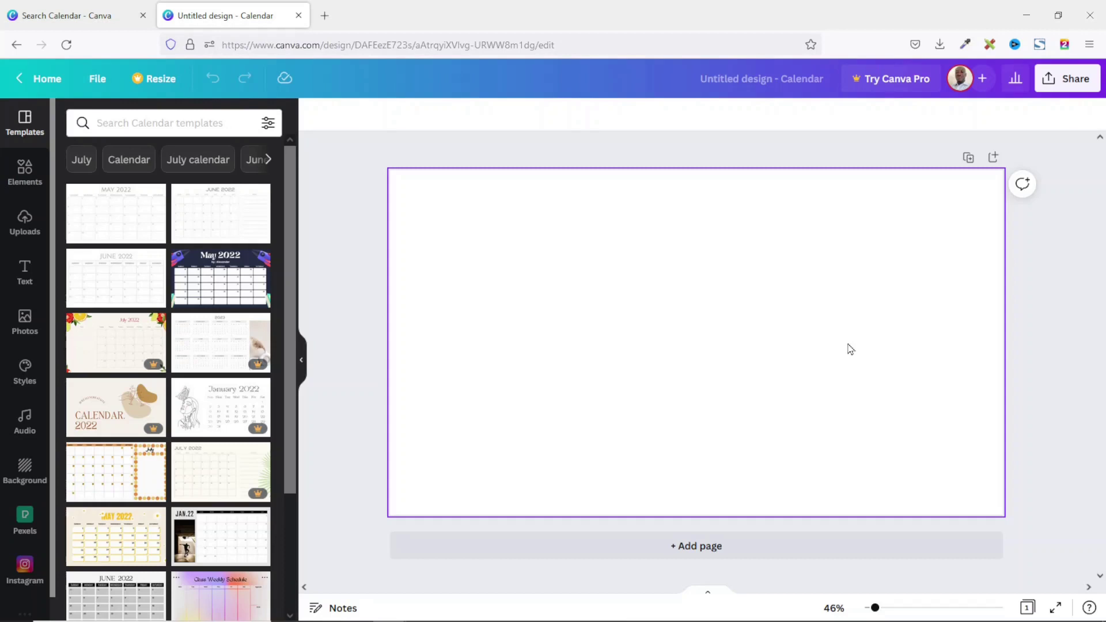
Name the untitled design "Montly Planner"
{"action": "left_click", "coordinate": [774, 79]}
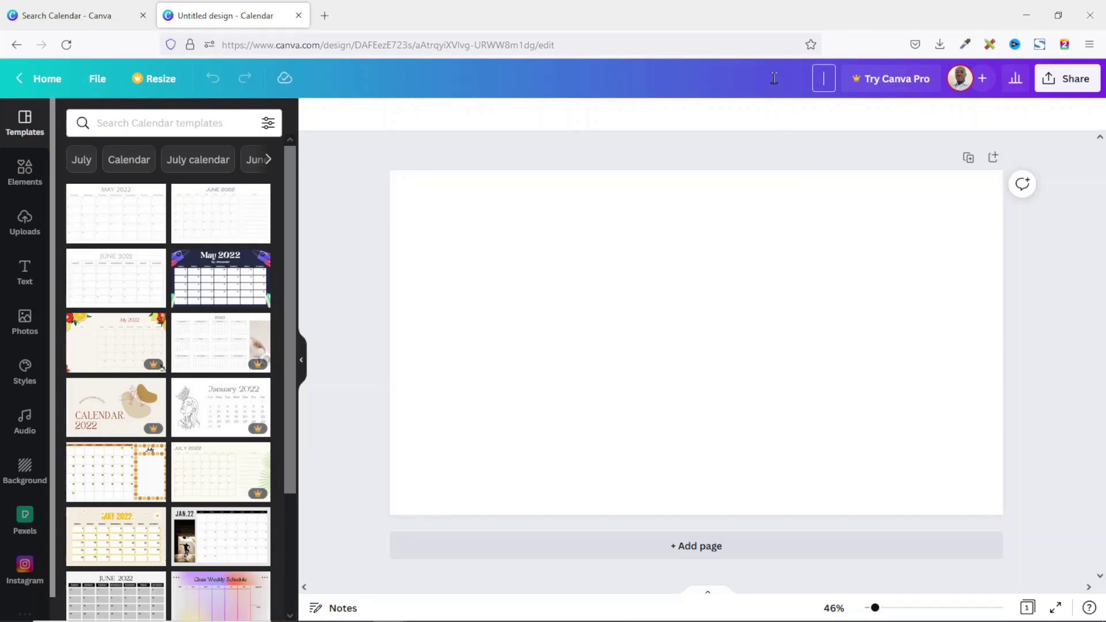
{"action": "type", "text": "Montly Planner"}
{"action": "key", "text": "Return"}
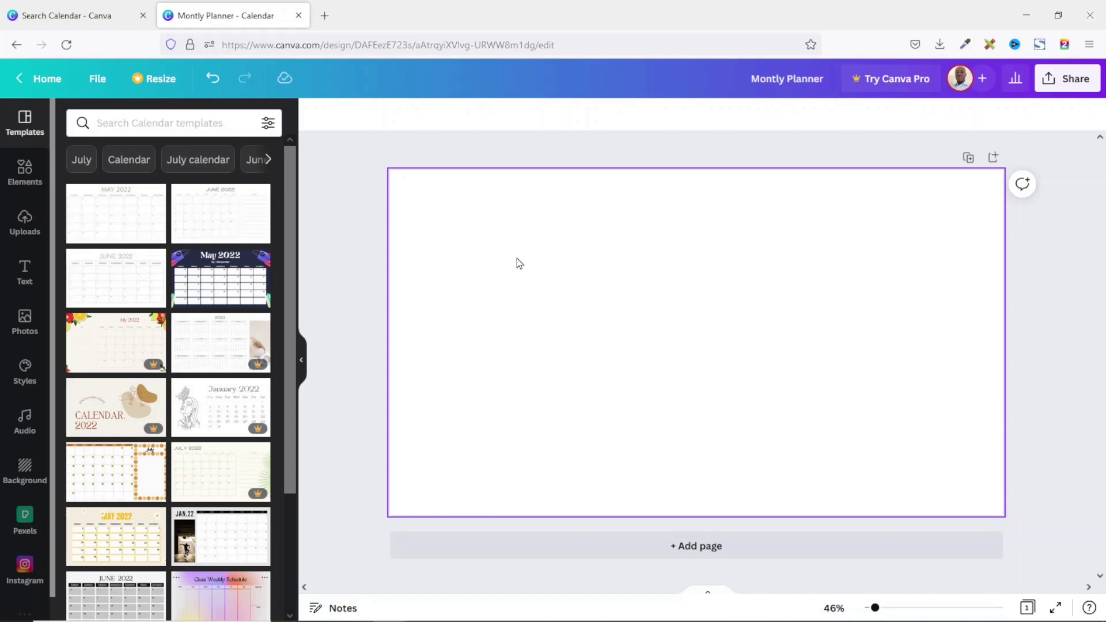
Add a square from Lines & Shapes to the centre of the blank page
{"action": "left_click", "coordinate": [23, 172]}
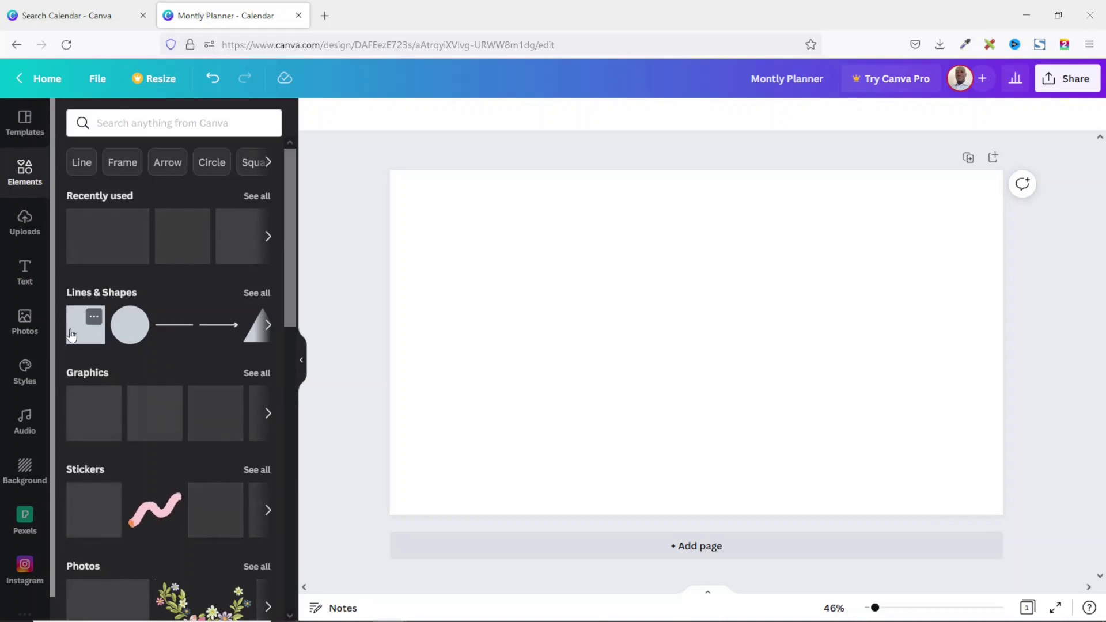
{"action": "left_click", "coordinate": [74, 338]}
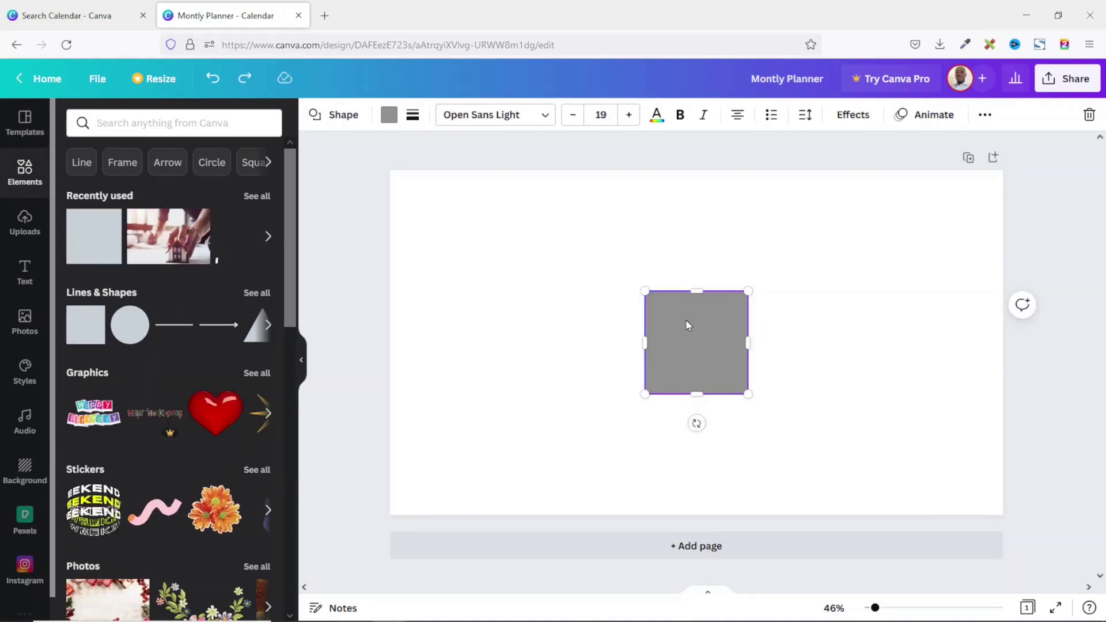
{"action": "left_click_drag", "start_coordinate": [686, 318], "coordinate": [581, 274]}
{"action": "key", "text": "ctrl+z"}
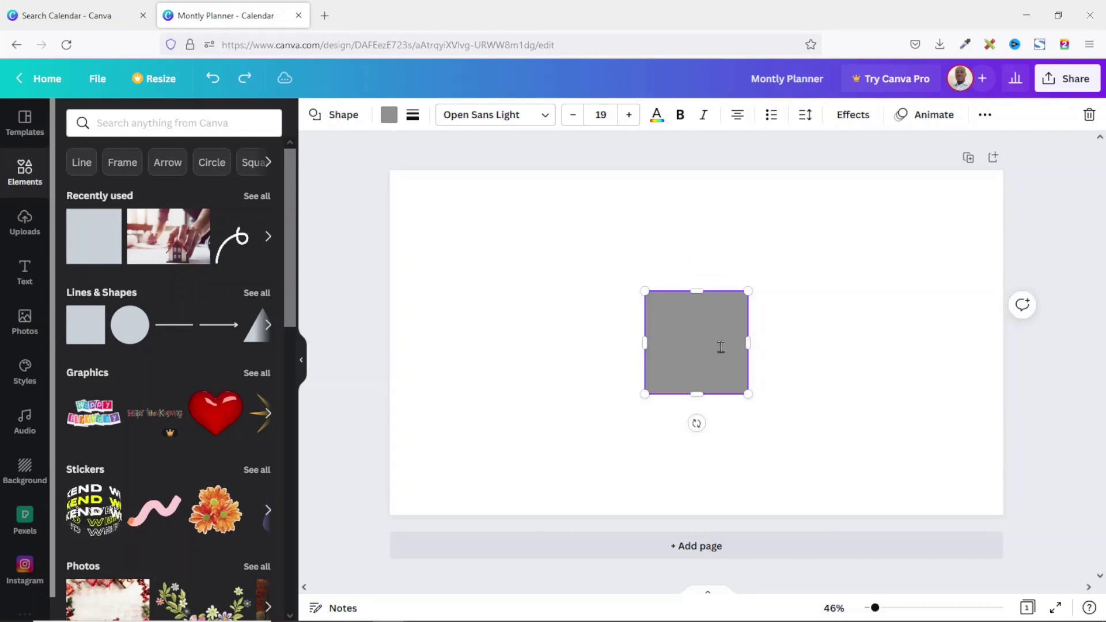
Resize the square to a rectangle about 172 wide and 125 high and place it near the page's upper-left corner
{"action": "left_click_drag", "start_coordinate": [747, 342], "coordinate": [684, 329]}
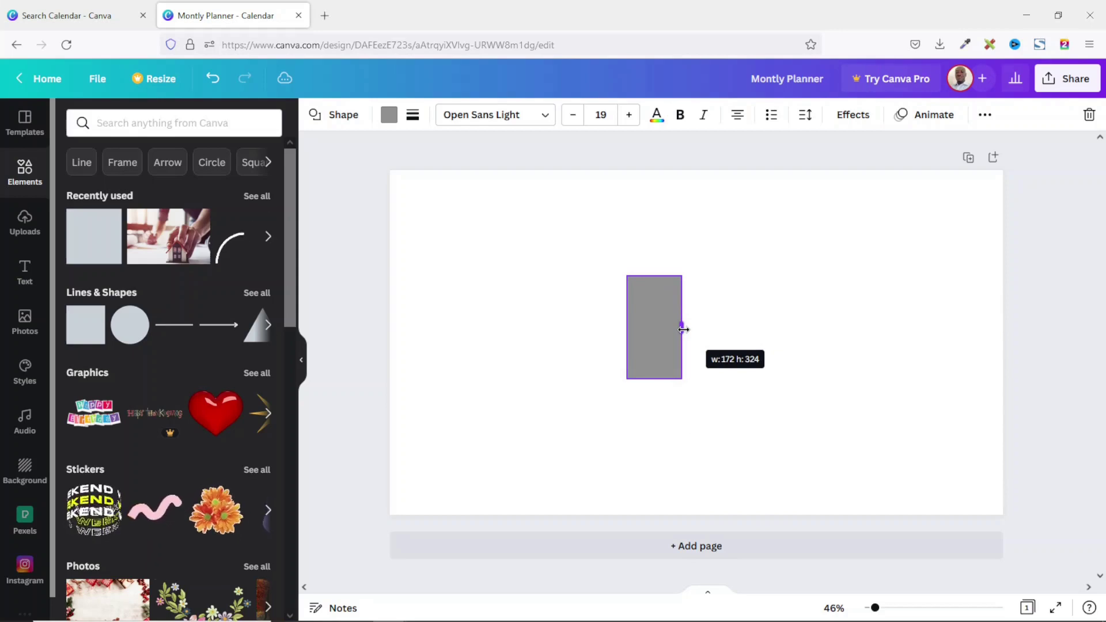
{"action": "left_click_drag", "start_coordinate": [683, 330], "coordinate": [682, 329]}
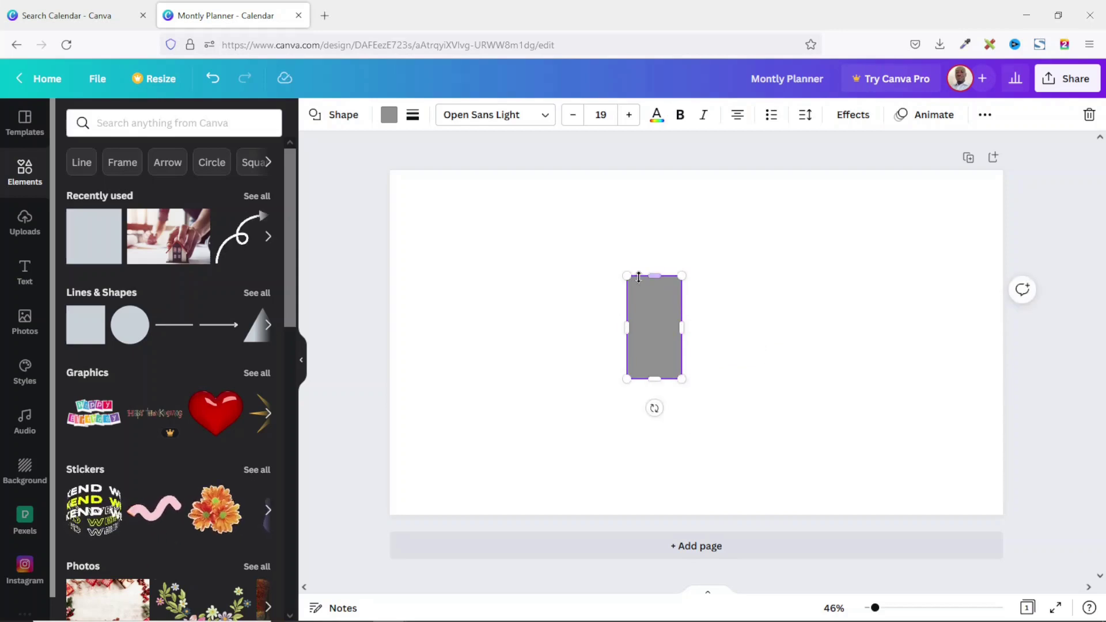
{"action": "left_click_drag", "start_coordinate": [653, 277], "coordinate": [651, 324]}
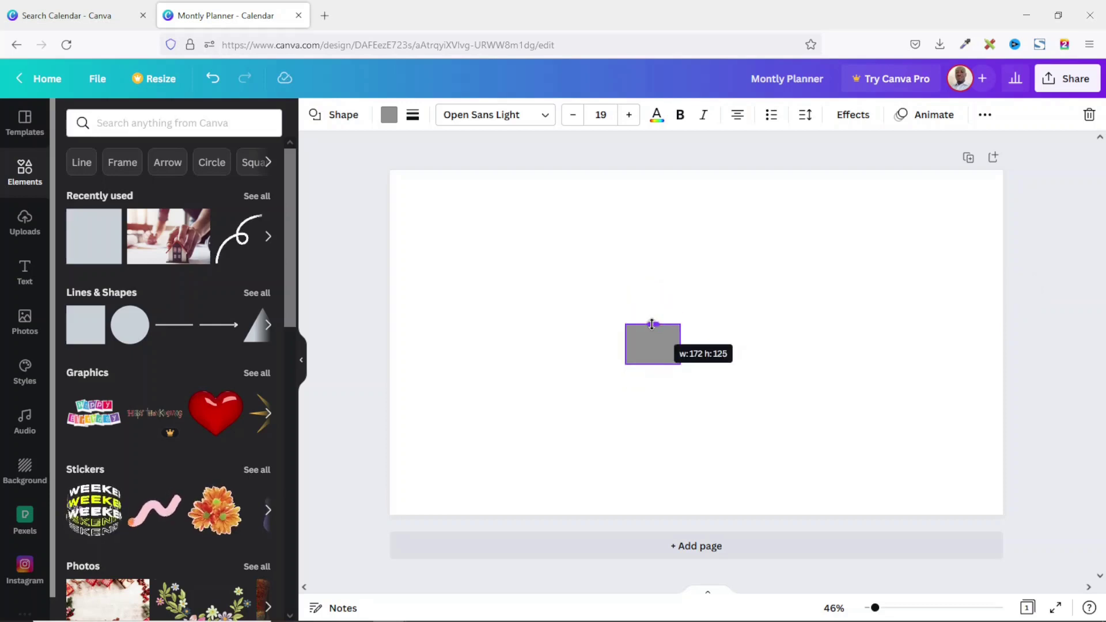
{"action": "left_click_drag", "start_coordinate": [651, 325], "coordinate": [452, 247]}
{"action": "left_click", "coordinate": [713, 344]}
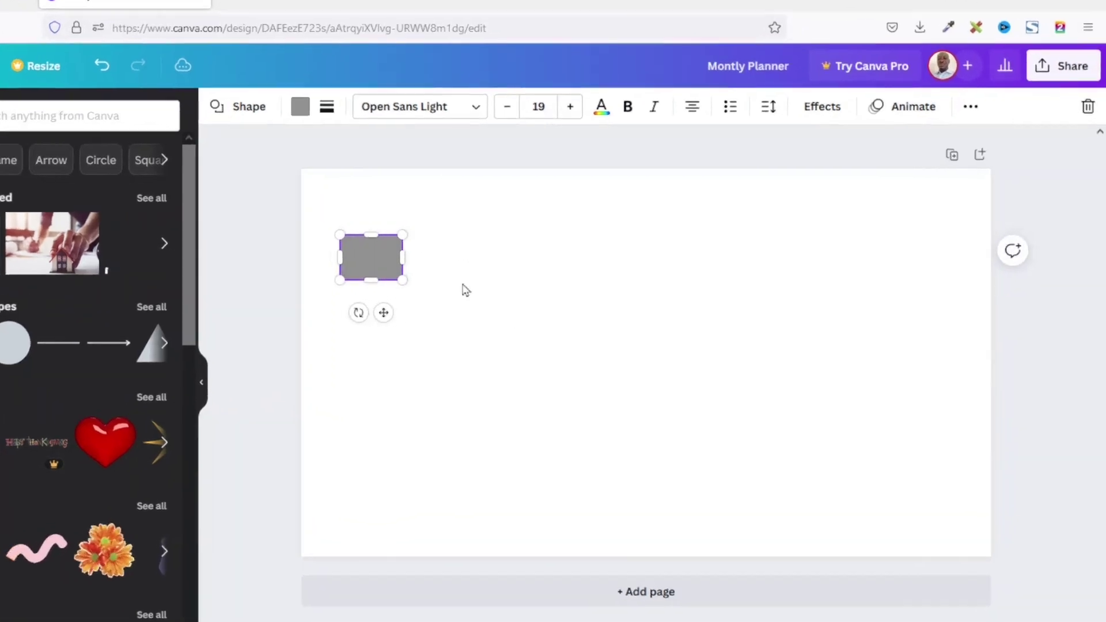
{"action": "left_click", "coordinate": [539, 279]}
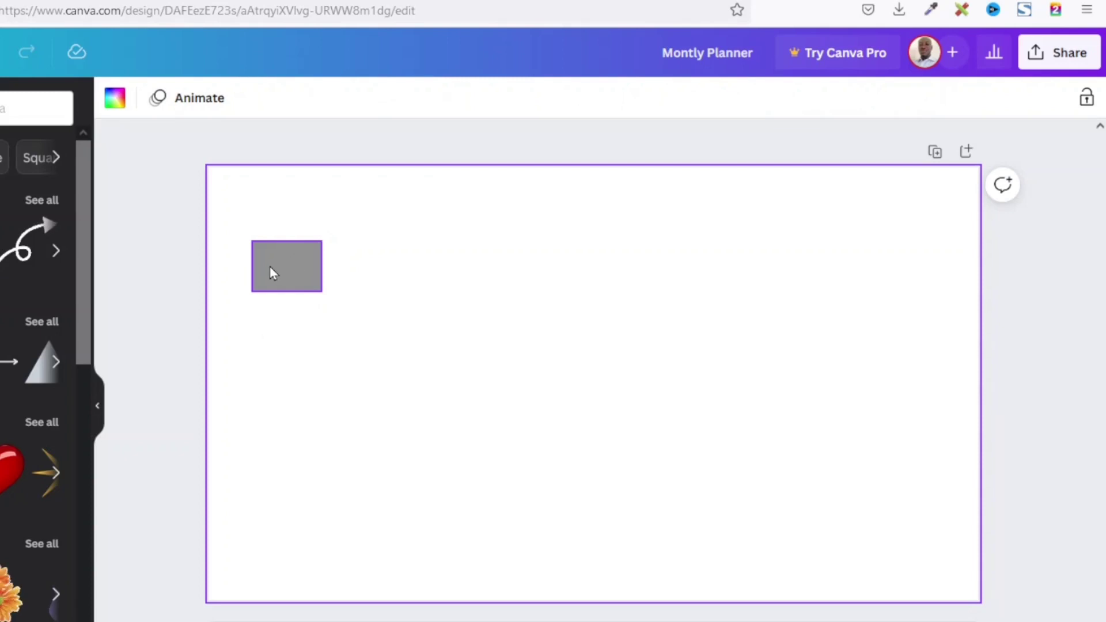
Duplicate the grey rectangle and place the copy level with it, just to its right with a small gap
{"action": "left_click", "coordinate": [269, 267]}
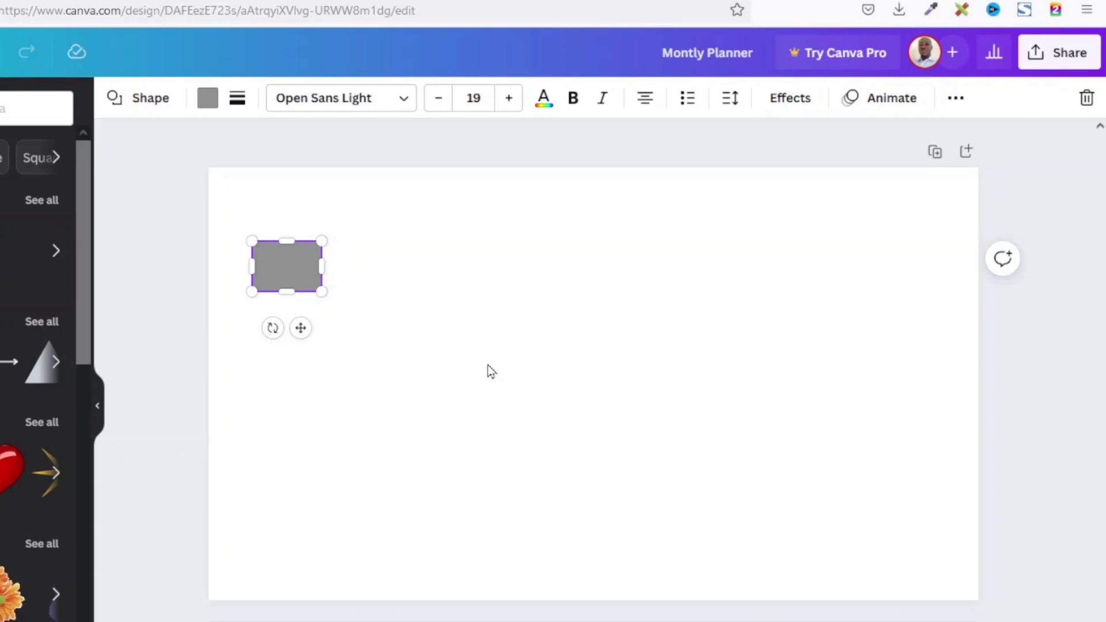
{"action": "left_click", "coordinate": [958, 100]}
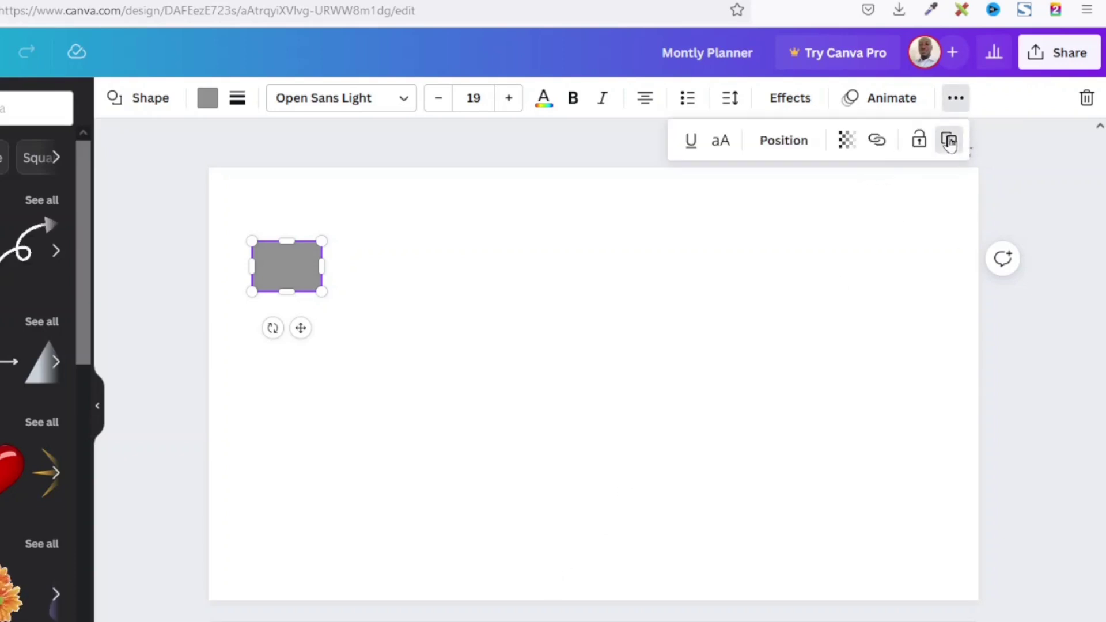
{"action": "left_click", "coordinate": [949, 140]}
{"action": "left_click", "coordinate": [449, 303]}
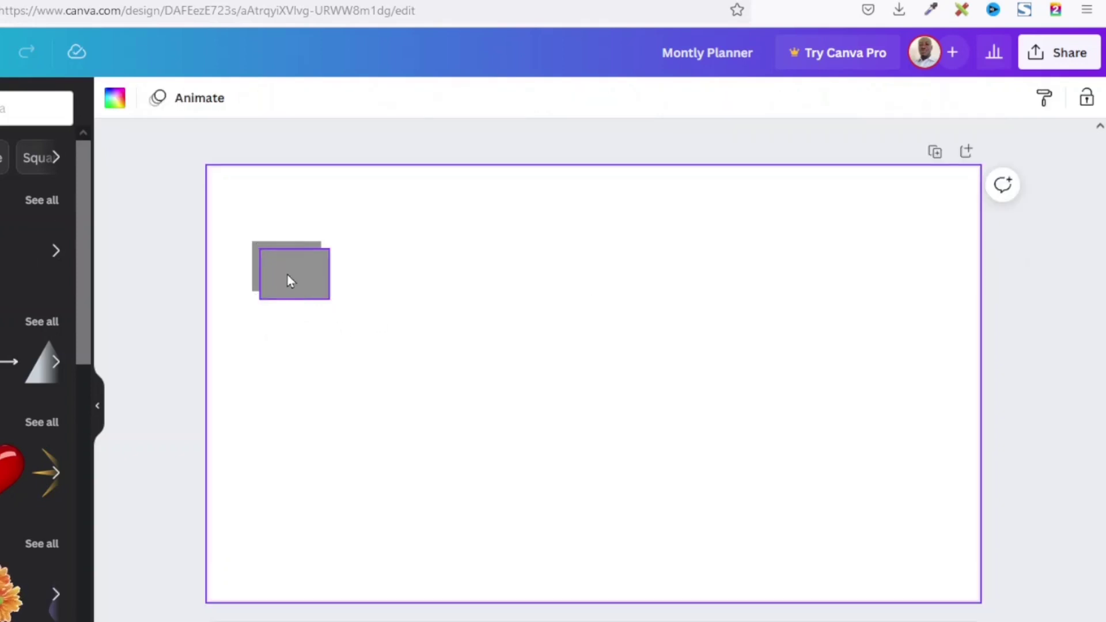
{"action": "left_click_drag", "start_coordinate": [278, 276], "coordinate": [344, 265]}
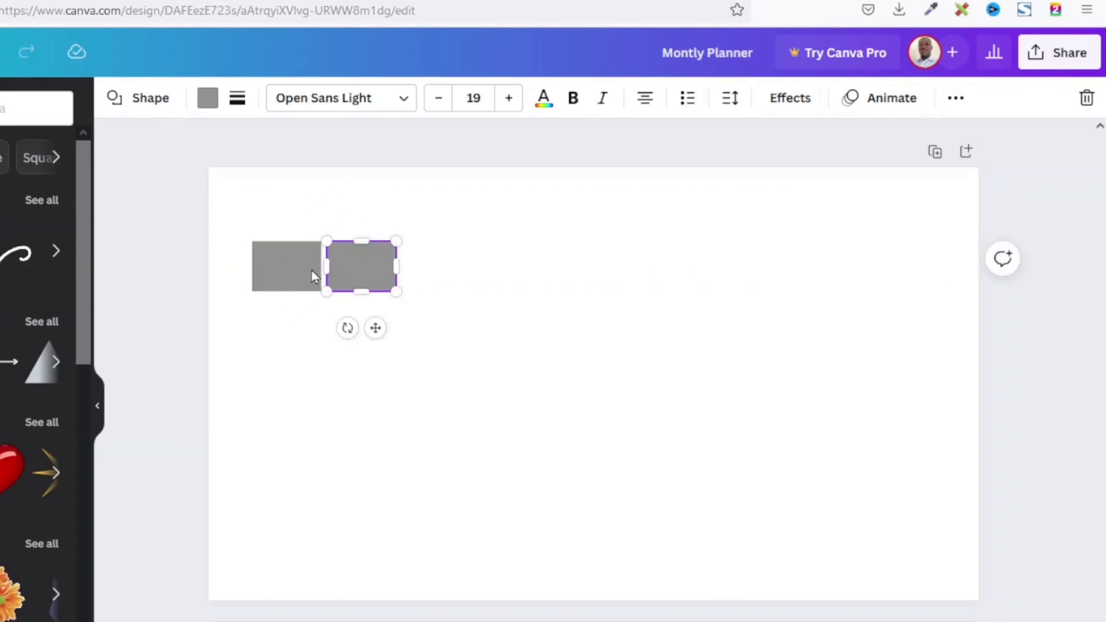
Duplicate both rectangles together and align the copies to the right of the pair with a matching gap of 14
{"action": "left_click", "coordinate": [296, 344]}
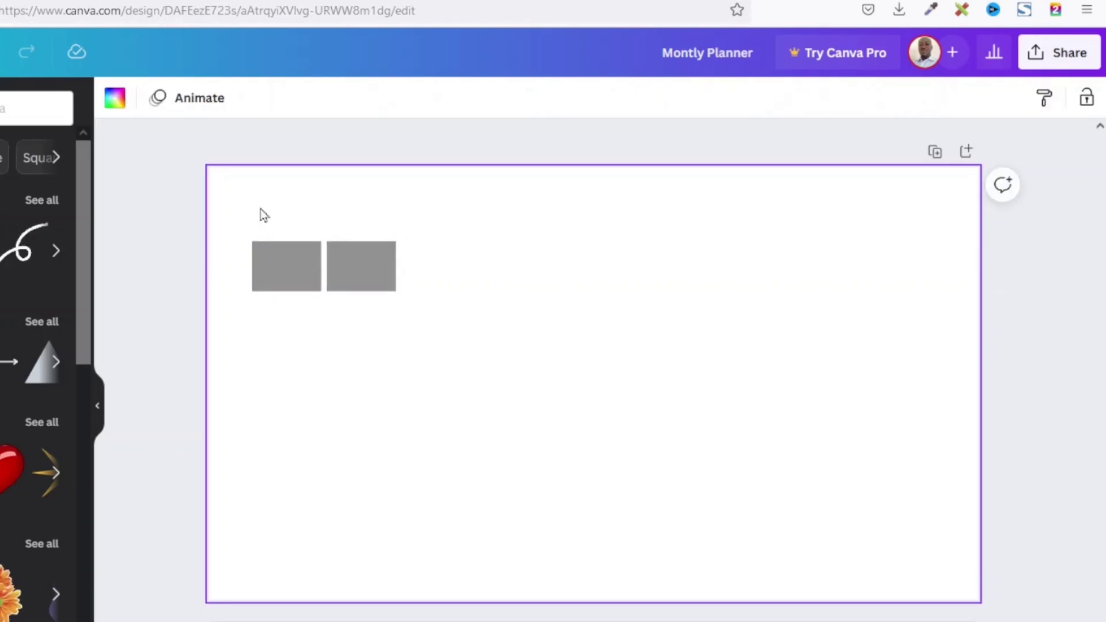
{"action": "left_click_drag", "start_coordinate": [226, 205], "coordinate": [444, 340]}
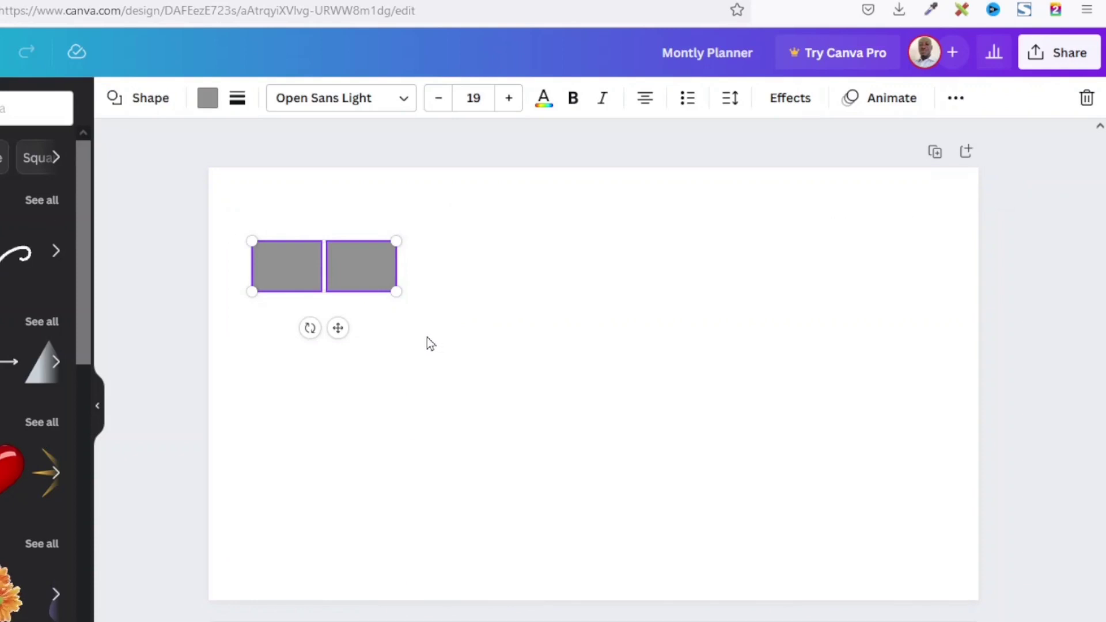
{"action": "key", "text": "ctrl+d"}
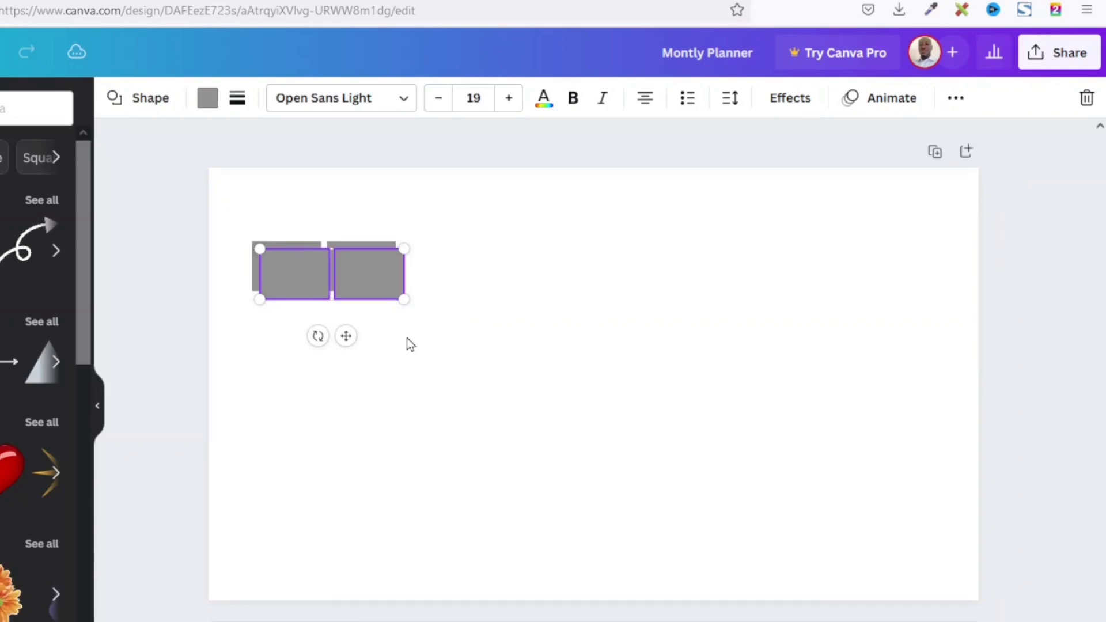
{"action": "left_click_drag", "start_coordinate": [289, 282], "coordinate": [432, 271]}
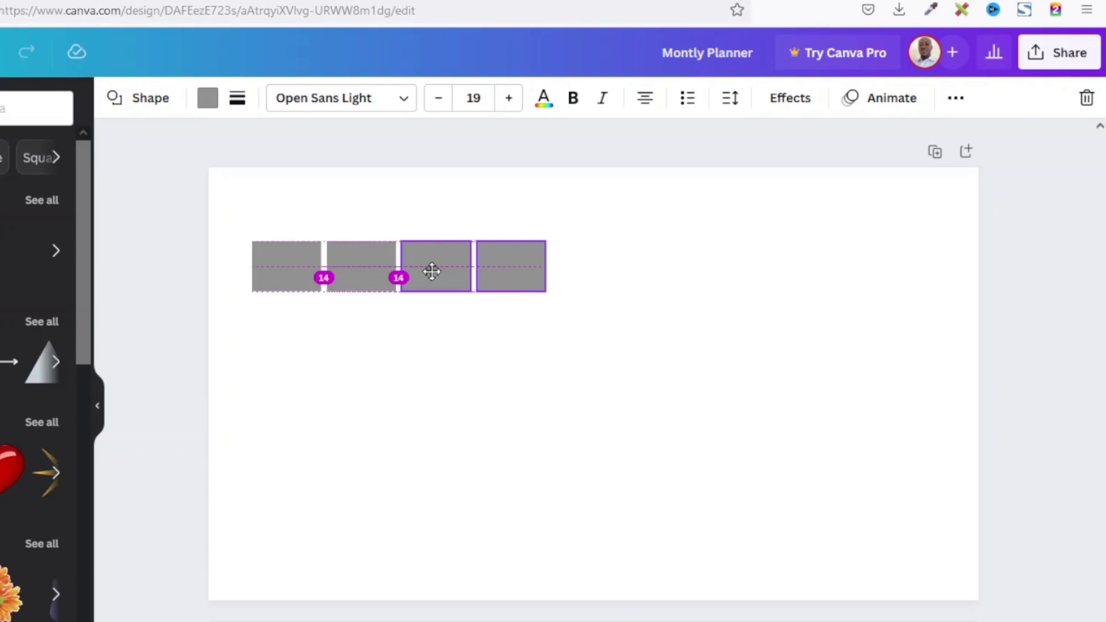
{"action": "left_click_drag", "start_coordinate": [432, 271], "coordinate": [431, 272]}
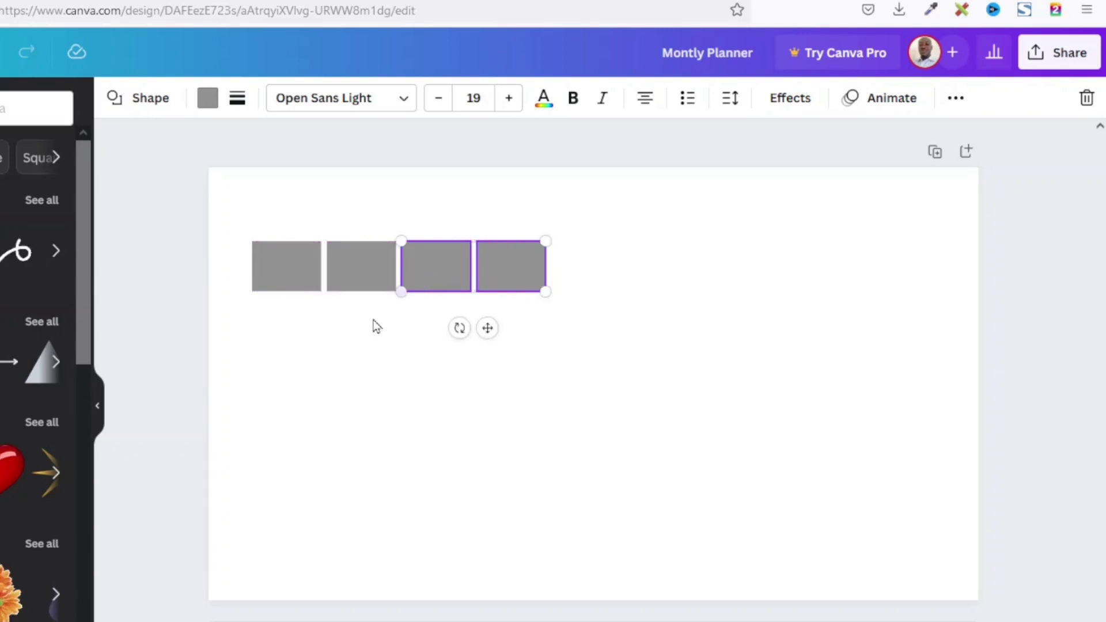
Duplicate the four rectangles to continue the row with equal gaps, and delete the eighth one so seven remain
{"action": "left_click_drag", "start_coordinate": [274, 326], "coordinate": [636, 368]}
{"action": "left_click_drag", "start_coordinate": [258, 253], "coordinate": [566, 260]}
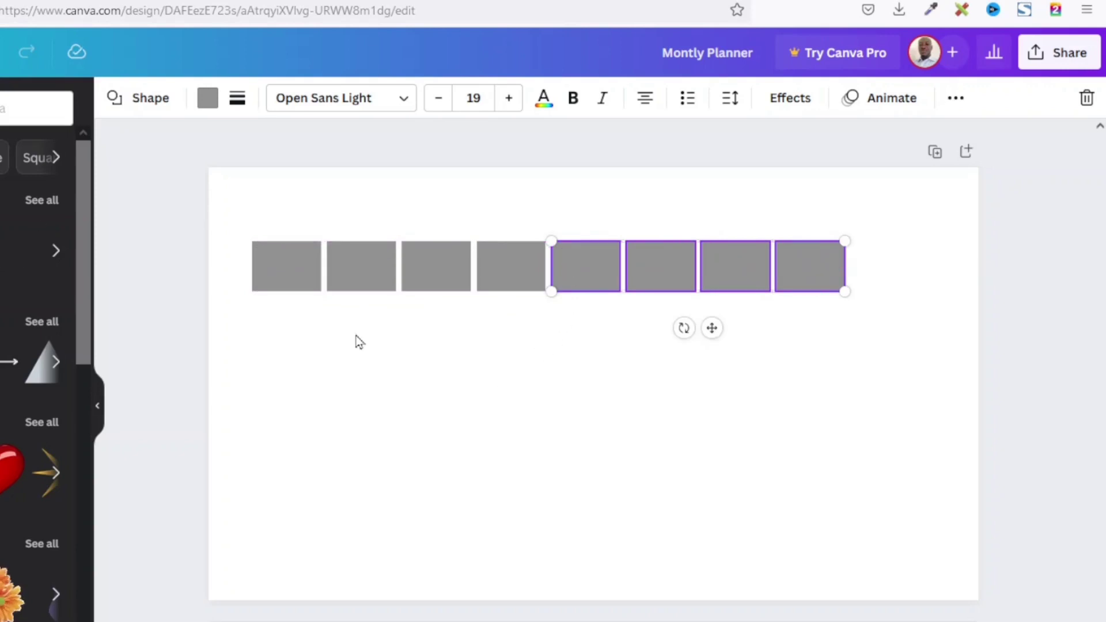
{"action": "left_click", "coordinate": [570, 392]}
{"action": "left_click", "coordinate": [824, 268]}
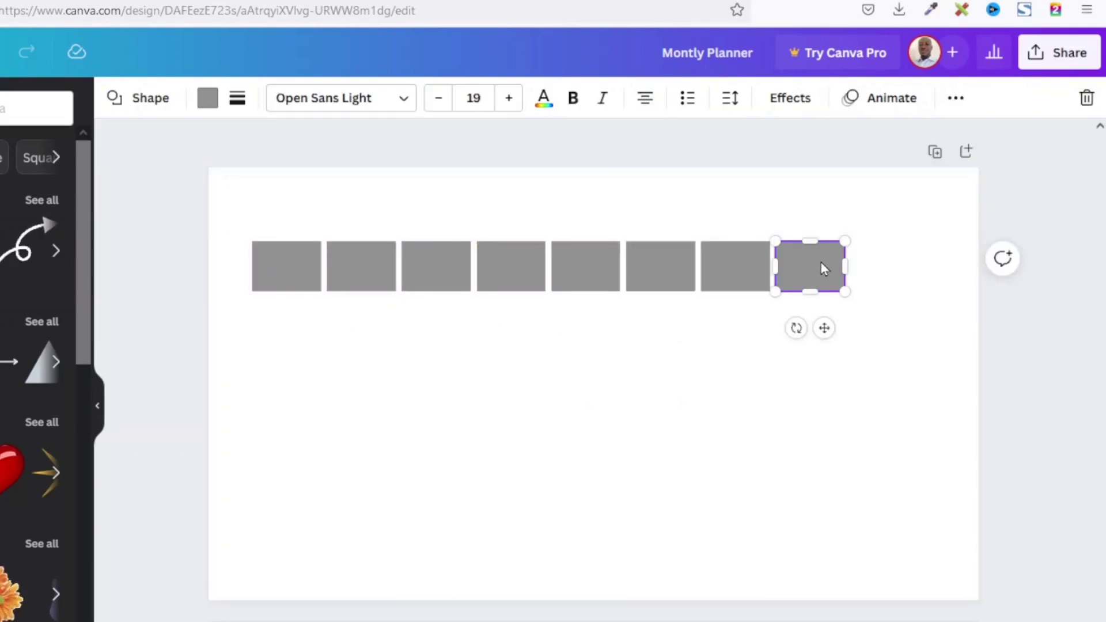
{"action": "key", "text": "Delete"}
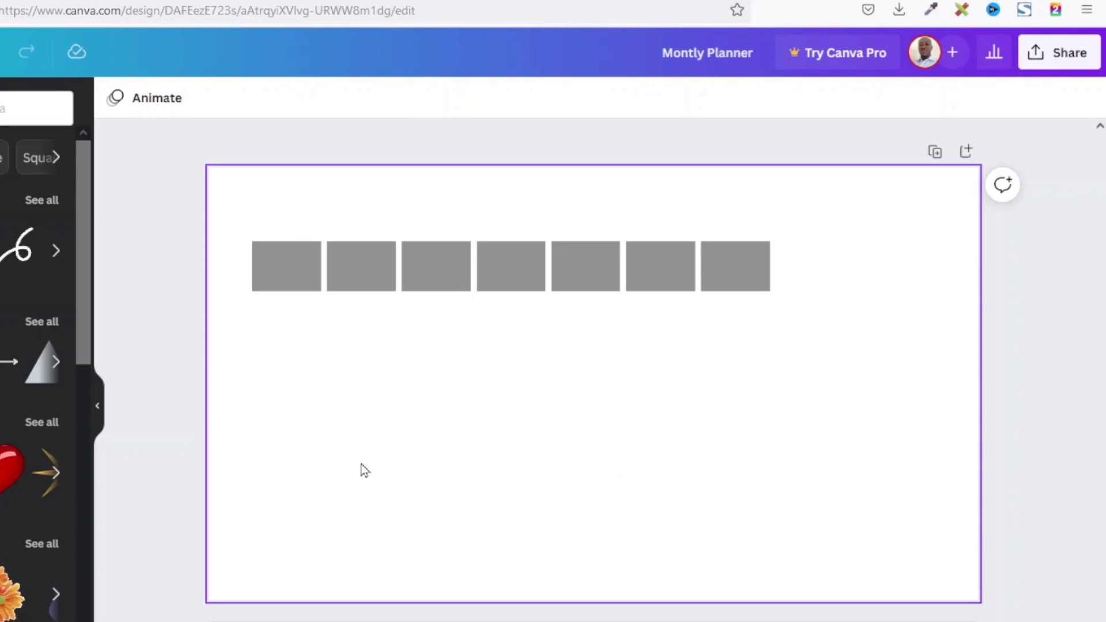
Duplicate the row of seven rectangles, place the copy directly below it and fine-tune the gap between the rows
{"action": "left_click_drag", "start_coordinate": [228, 200], "coordinate": [812, 360]}
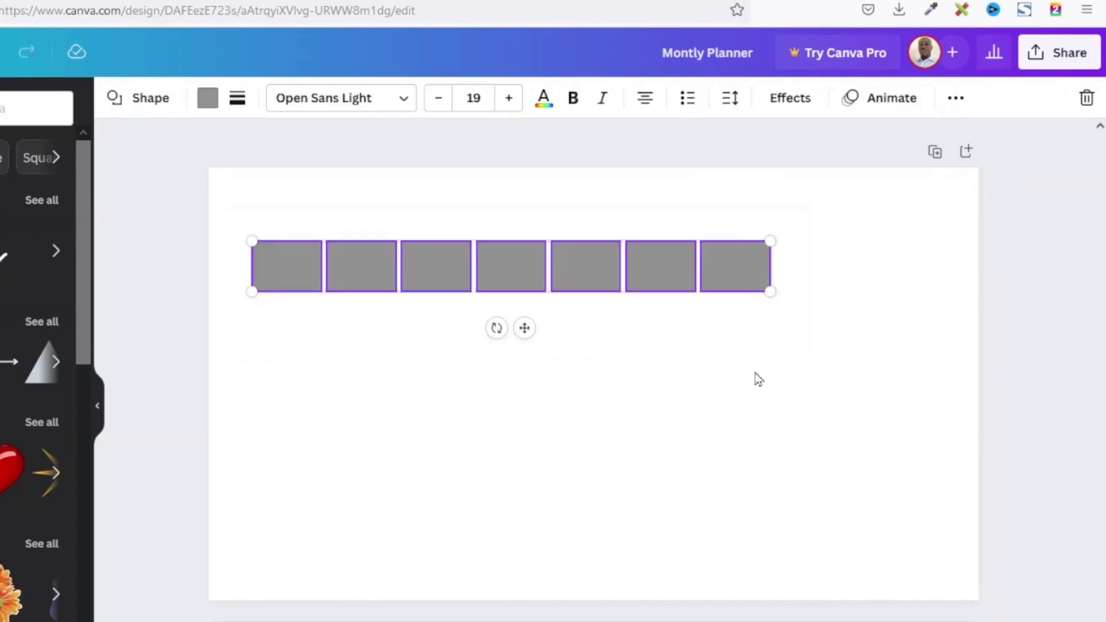
{"action": "left_click_drag", "start_coordinate": [294, 282], "coordinate": [288, 321]}
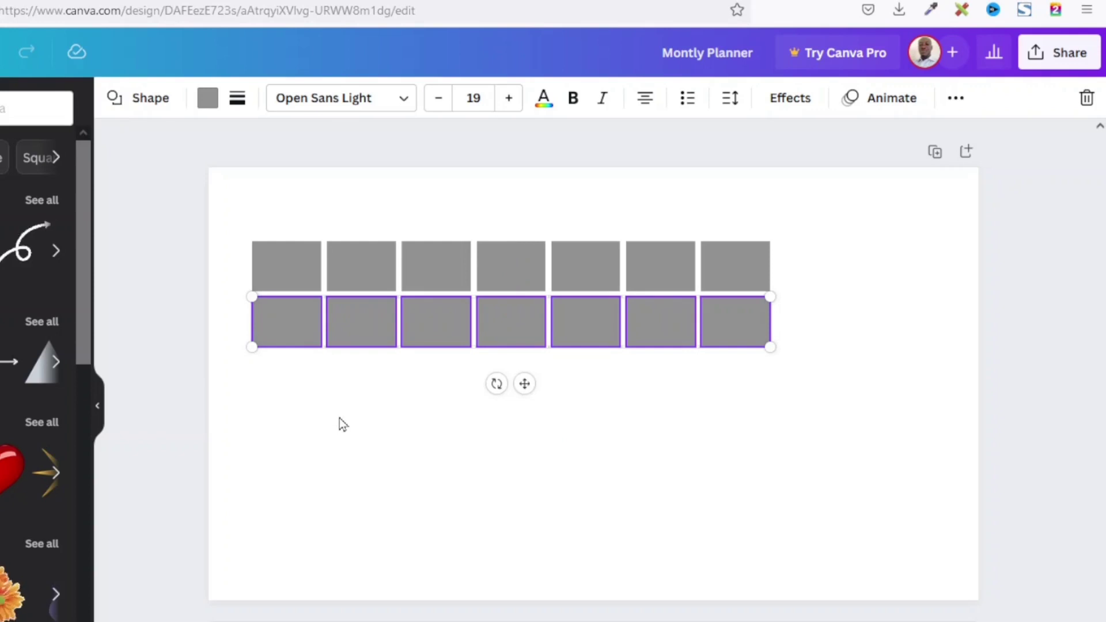
{"action": "key", "text": "Down"}
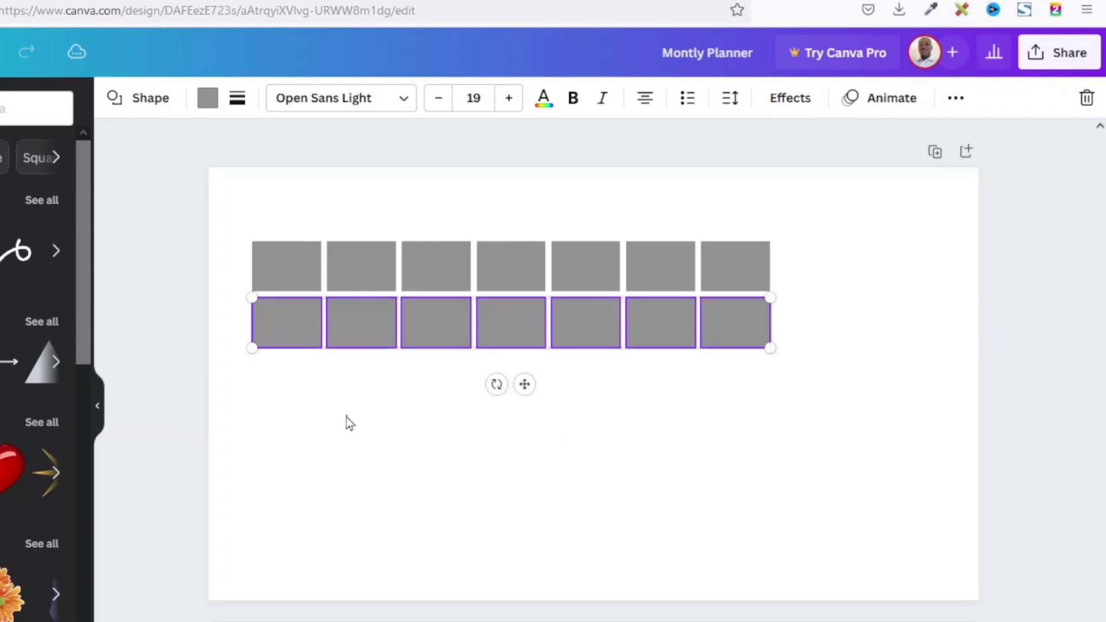
{"action": "left_click", "coordinate": [346, 417]}
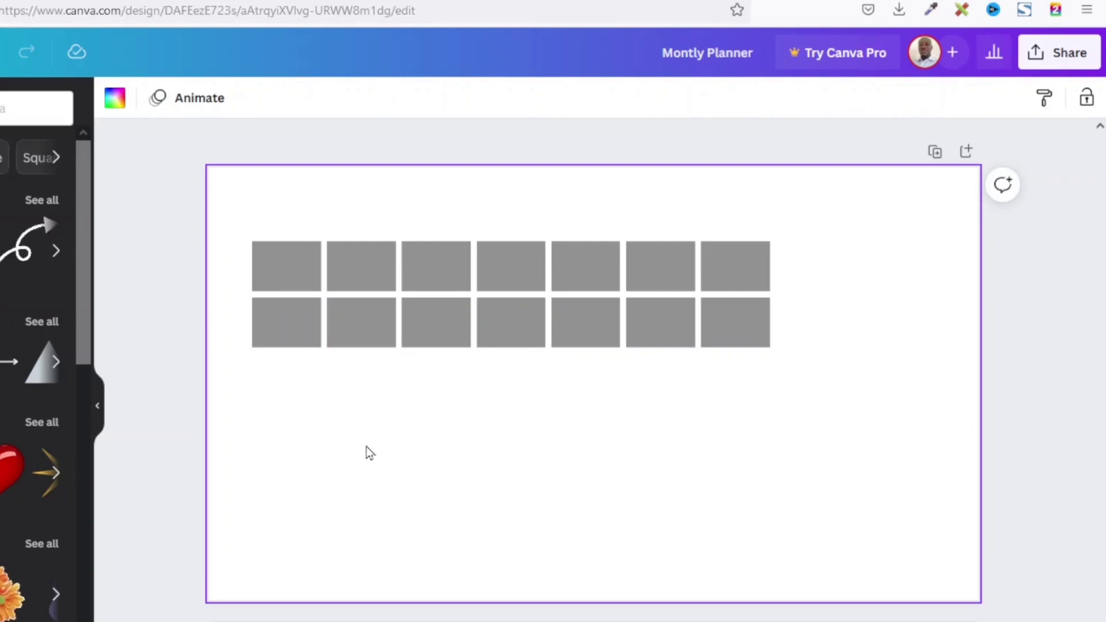
{"action": "left_click_drag", "start_coordinate": [835, 332], "coordinate": [172, 474]}
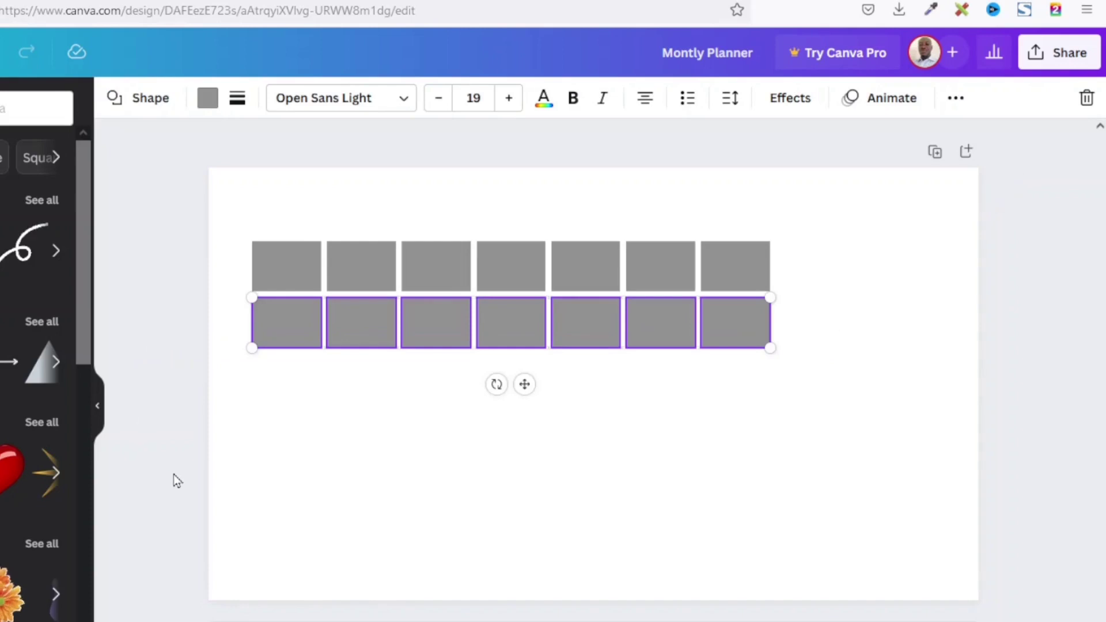
{"action": "left_click", "coordinate": [441, 455]}
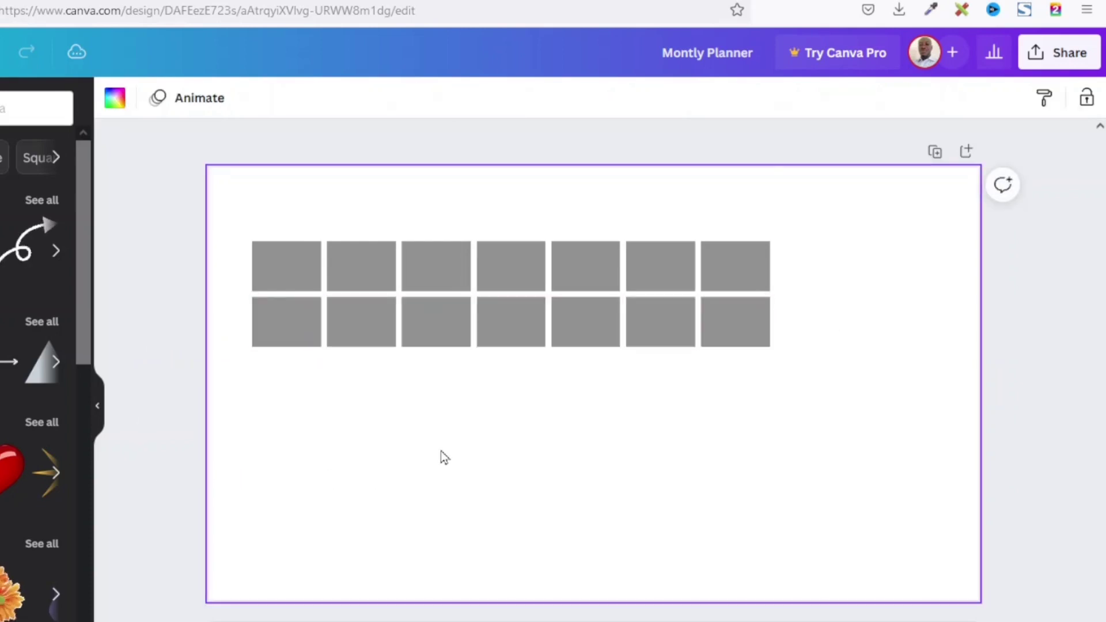
Duplicate the two rows of rectangles twice downward with equal gaps, then move the six-row grid closer to the page's left edge
{"action": "left_click_drag", "start_coordinate": [869, 204], "coordinate": [166, 418]}
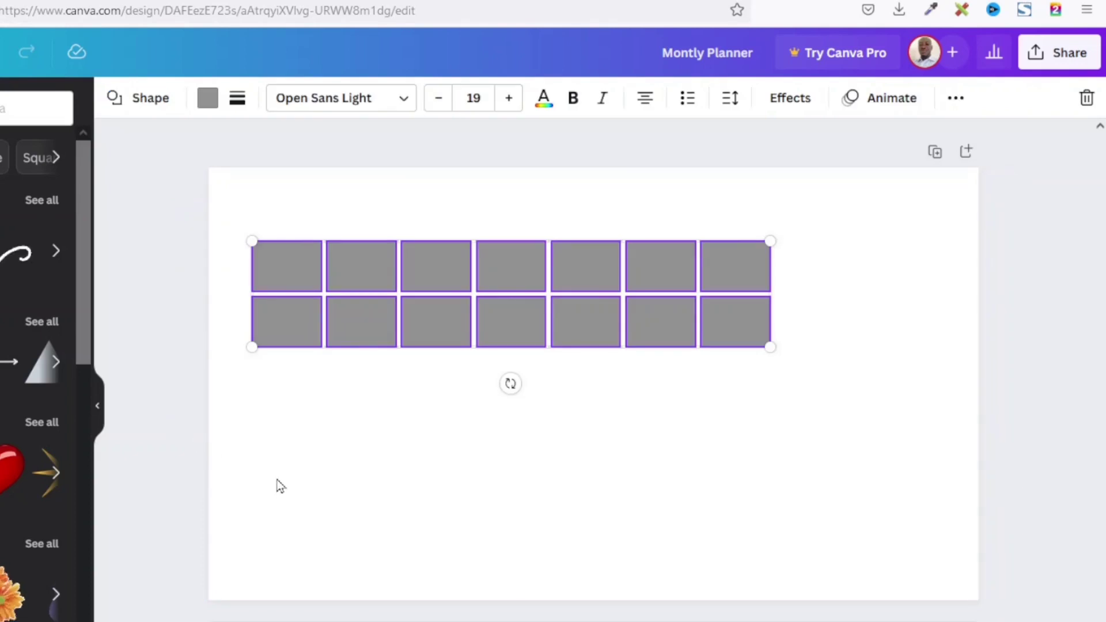
{"action": "key", "text": "ctrl+d"}
{"action": "left_click_drag", "start_coordinate": [300, 344], "coordinate": [291, 437]}
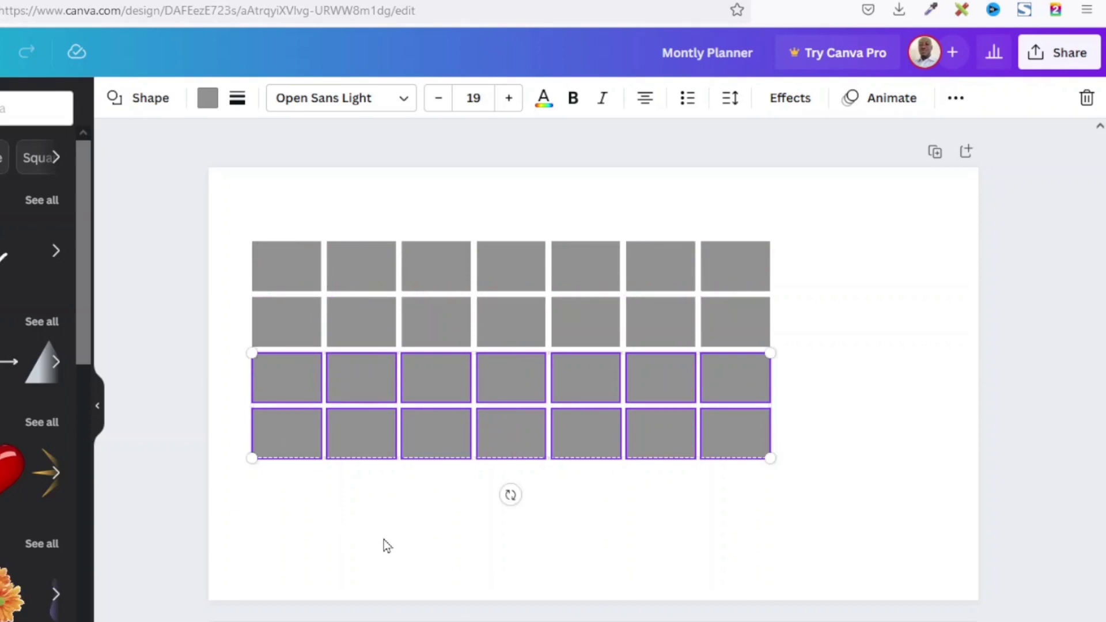
{"action": "key", "text": "ctrl+d"}
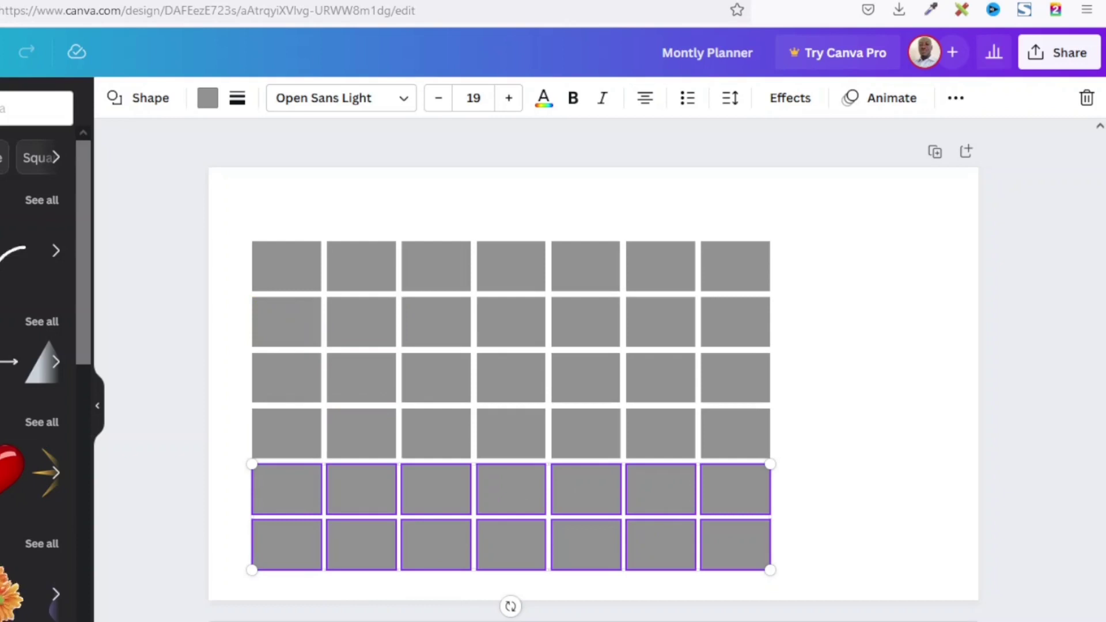
{"action": "left_click", "coordinate": [815, 440]}
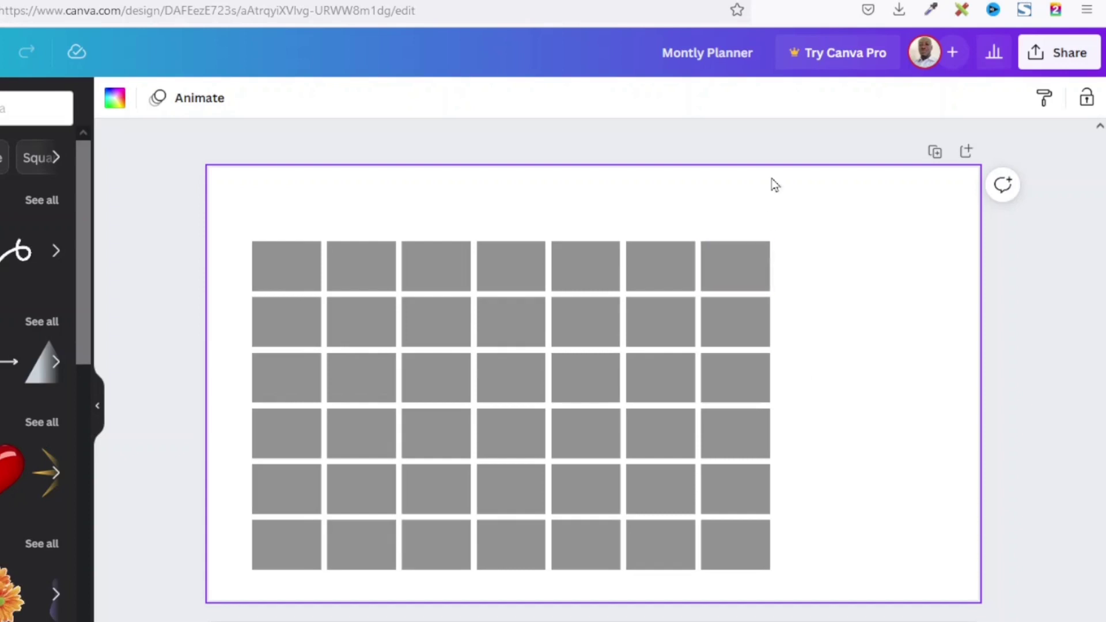
{"action": "left_click_drag", "start_coordinate": [828, 207], "coordinate": [199, 604]}
{"action": "left_click_drag", "start_coordinate": [276, 268], "coordinate": [250, 284]}
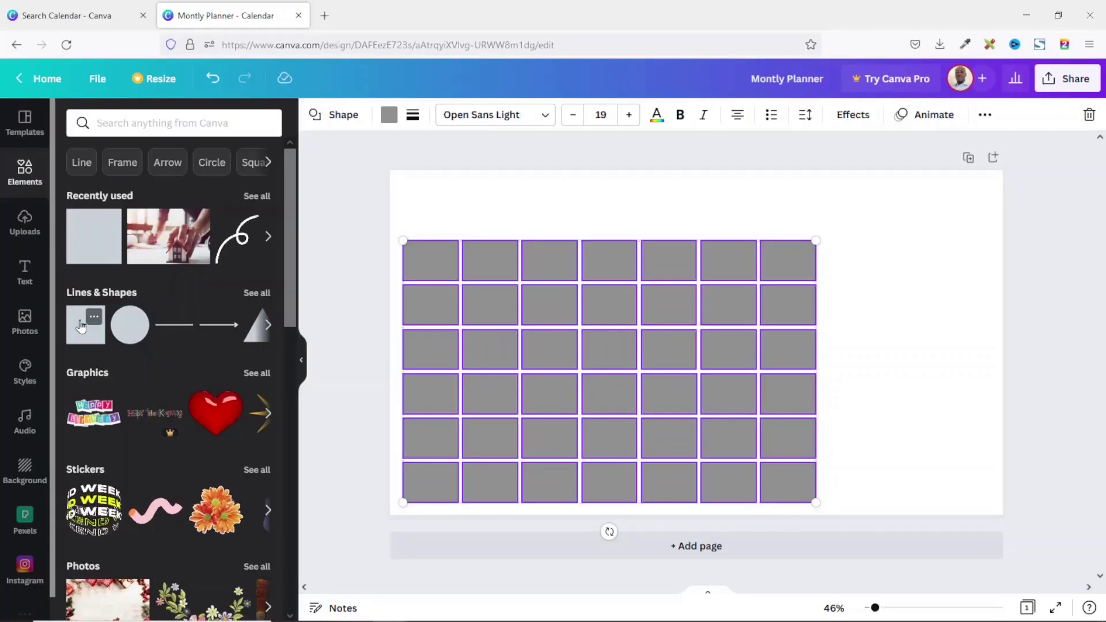
Add a square beside the grid, aligned with its upper edge, and resize it into a wide box about two rows tall
{"action": "left_click_drag", "start_coordinate": [80, 326], "coordinate": [844, 275]}
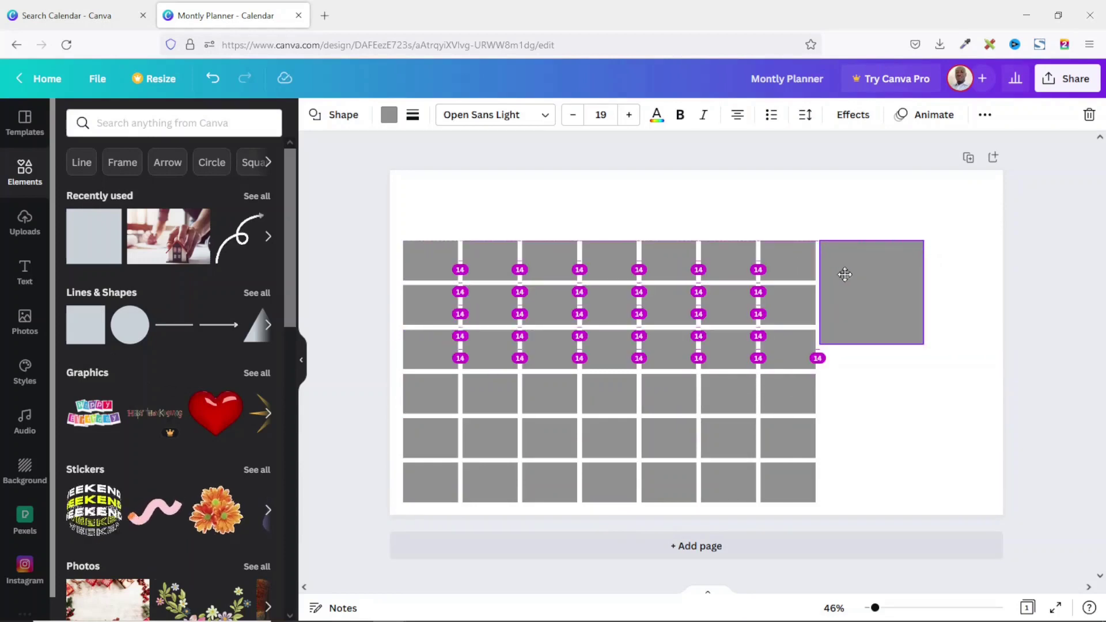
{"action": "left_click_drag", "start_coordinate": [844, 275], "coordinate": [851, 275]}
{"action": "left_click_drag", "start_coordinate": [932, 294], "coordinate": [990, 292]}
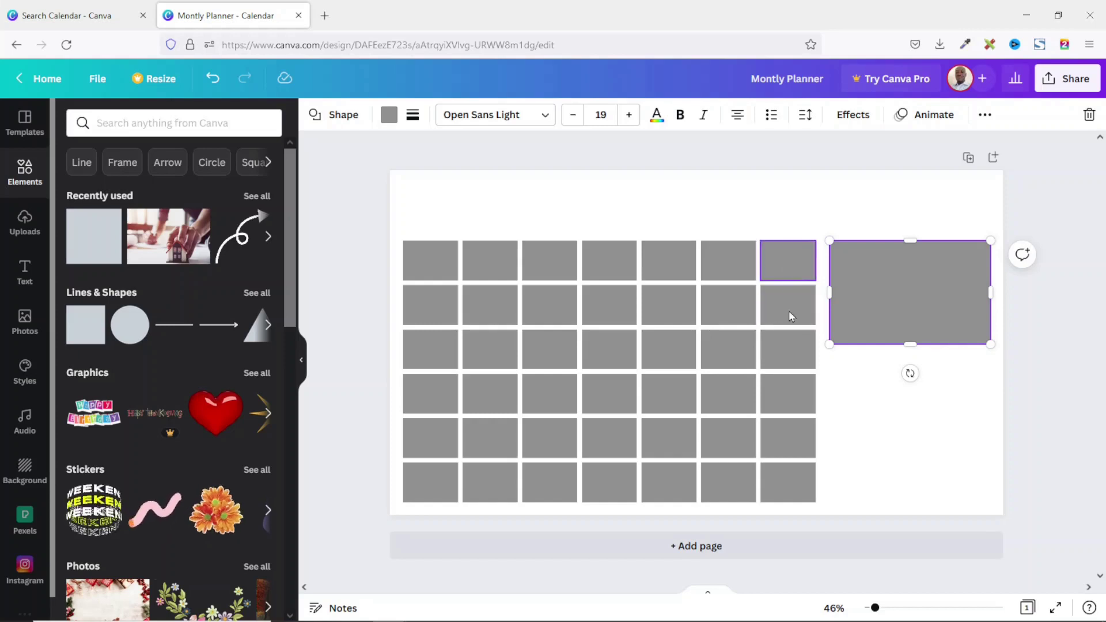
{"action": "left_click_drag", "start_coordinate": [908, 344], "coordinate": [910, 324]}
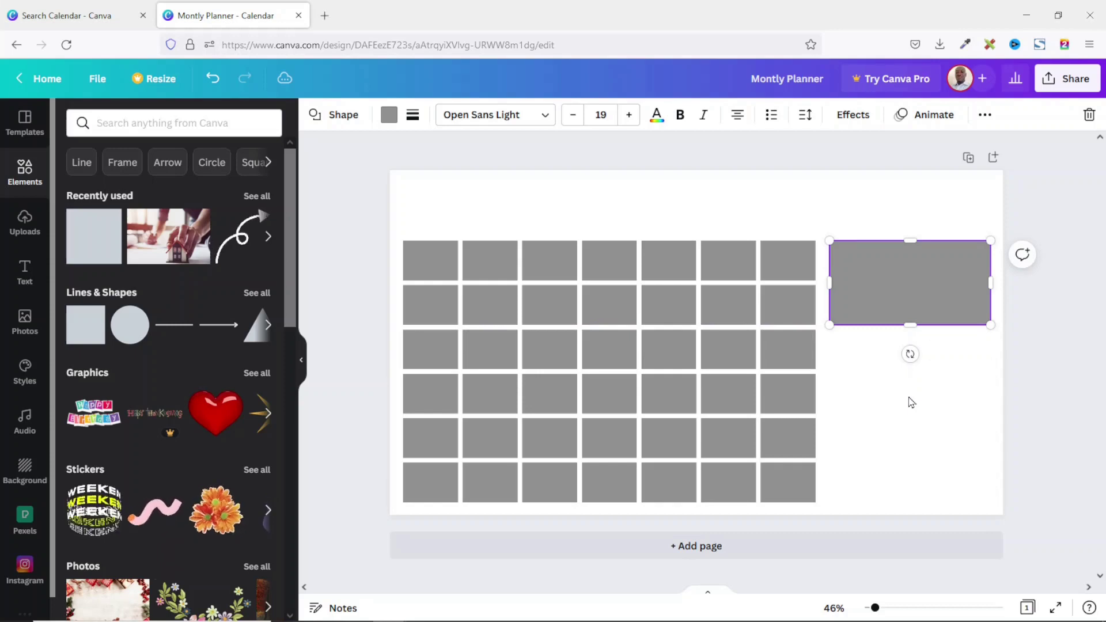
Duplicate the wide side box directly below itself and stretch the copy down to the grid's lower edge
{"action": "key", "text": "ctrl+d"}
{"action": "left_click_drag", "start_coordinate": [885, 282], "coordinate": [876, 360]}
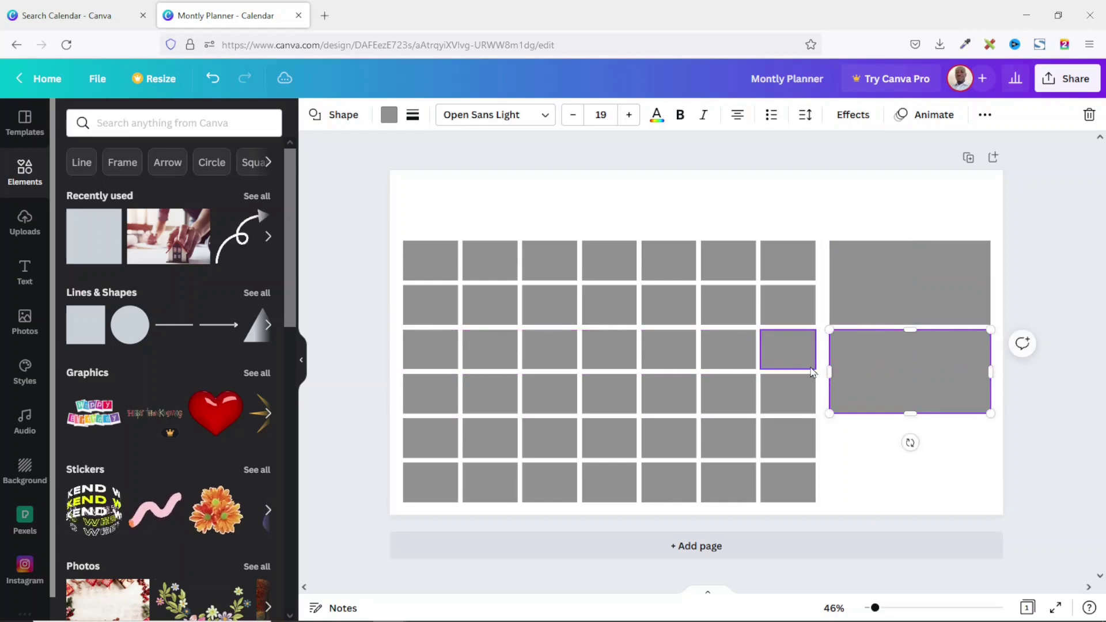
{"action": "left_click_drag", "start_coordinate": [911, 414], "coordinate": [909, 502]}
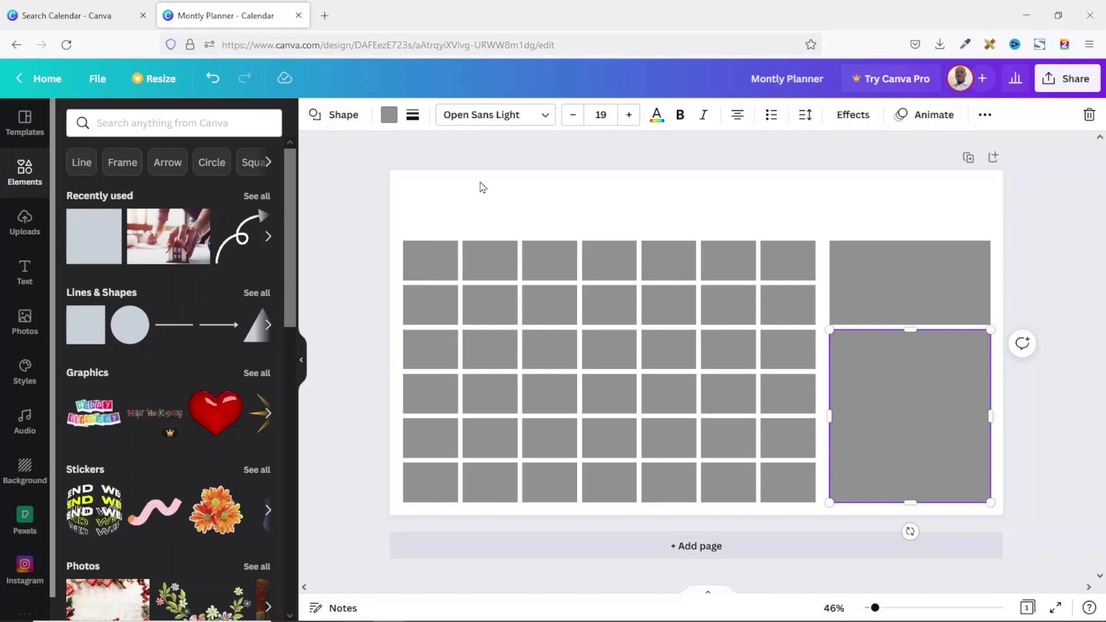
Add a heading to the page reading "Monthly Planner", split over two lines
{"action": "left_click", "coordinate": [24, 271]}
{"action": "scroll", "coordinate": [149, 346], "scroll_direction": "down", "scroll_amount": 7}
{"action": "scroll", "coordinate": [148, 346], "scroll_direction": "down", "scroll_amount": 7}
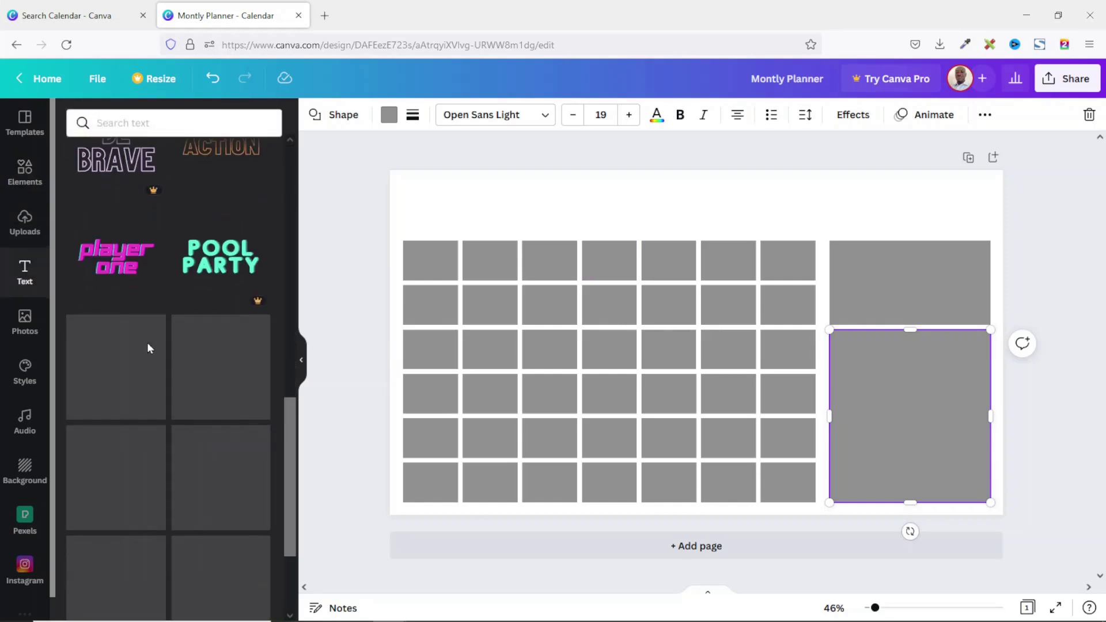
{"action": "scroll", "coordinate": [148, 346], "scroll_direction": "up", "scroll_amount": 3}
{"action": "scroll", "coordinate": [151, 345], "scroll_direction": "up", "scroll_amount": 10}
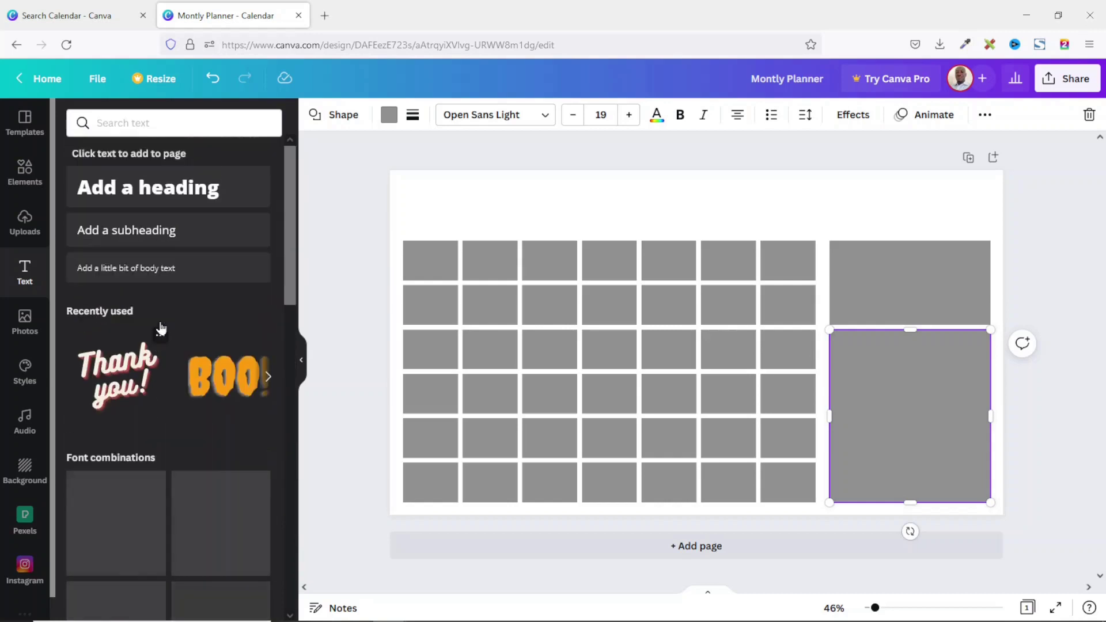
{"action": "left_click", "coordinate": [158, 197]}
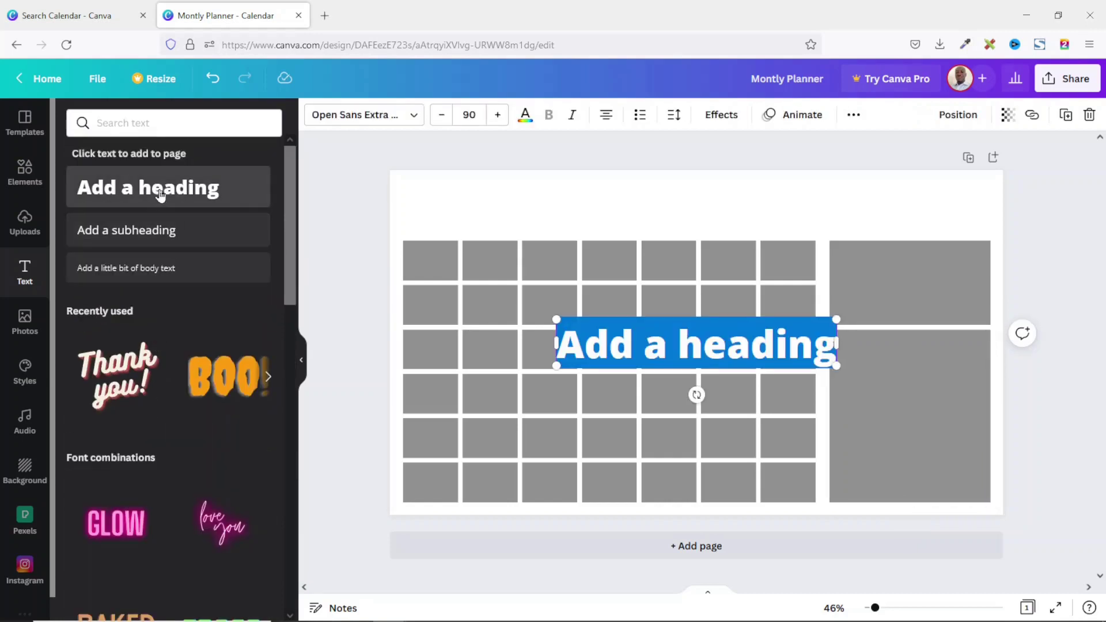
{"action": "type", "text": "Monthl"}
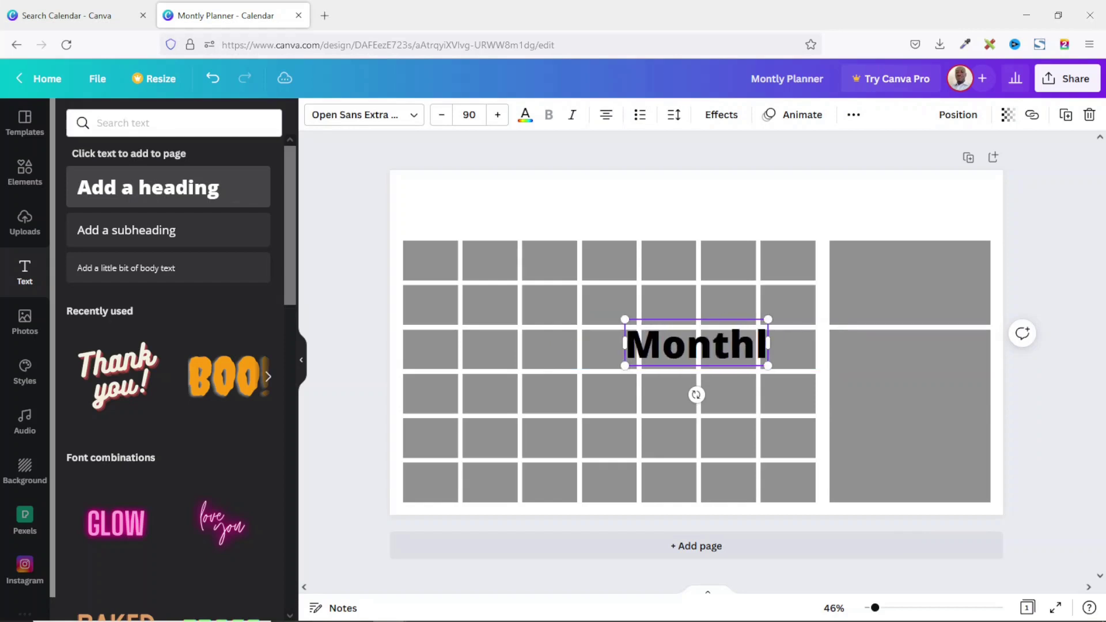
{"action": "type", "text": "y Planner"}
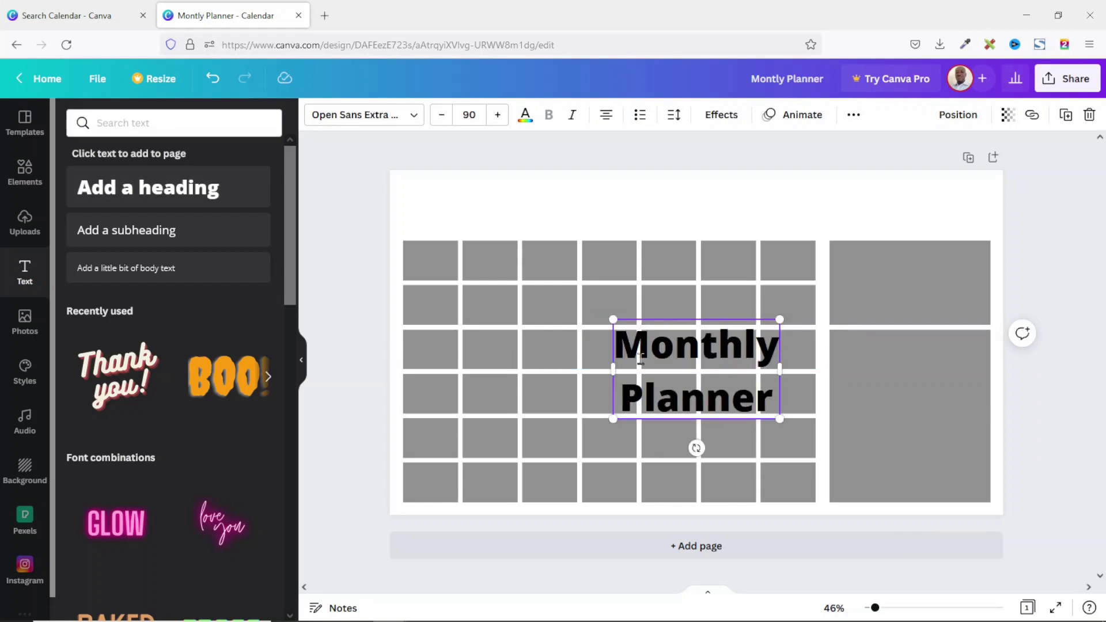
Tighten the heading's line spacing to 0.5
{"action": "left_click", "coordinate": [674, 116]}
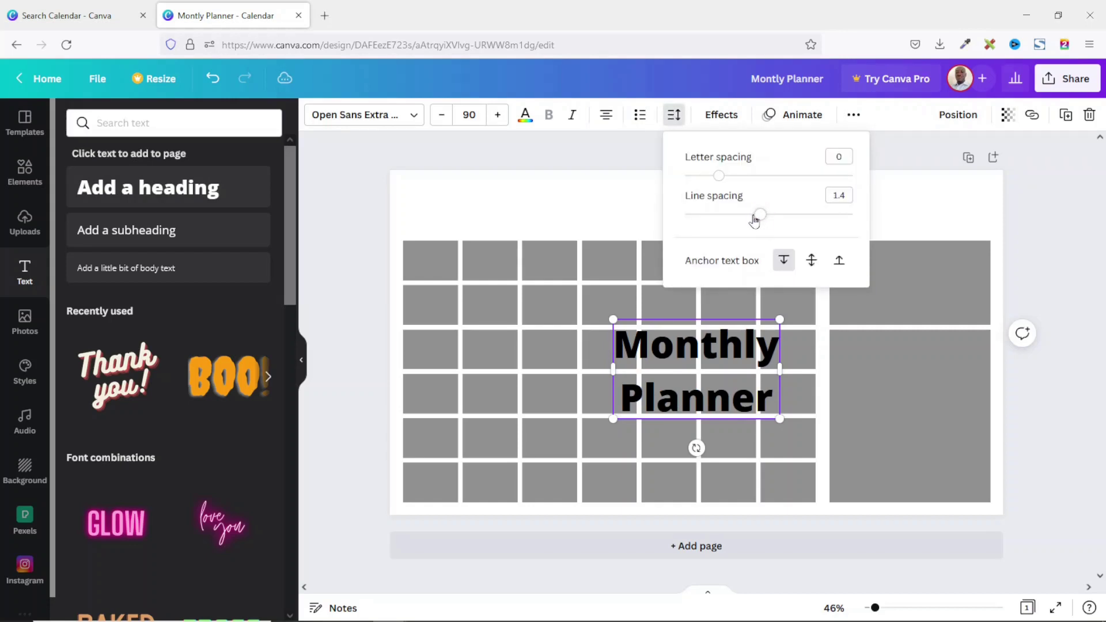
{"action": "left_click", "coordinate": [735, 218]}
{"action": "left_click_drag", "start_coordinate": [728, 223], "coordinate": [681, 230]}
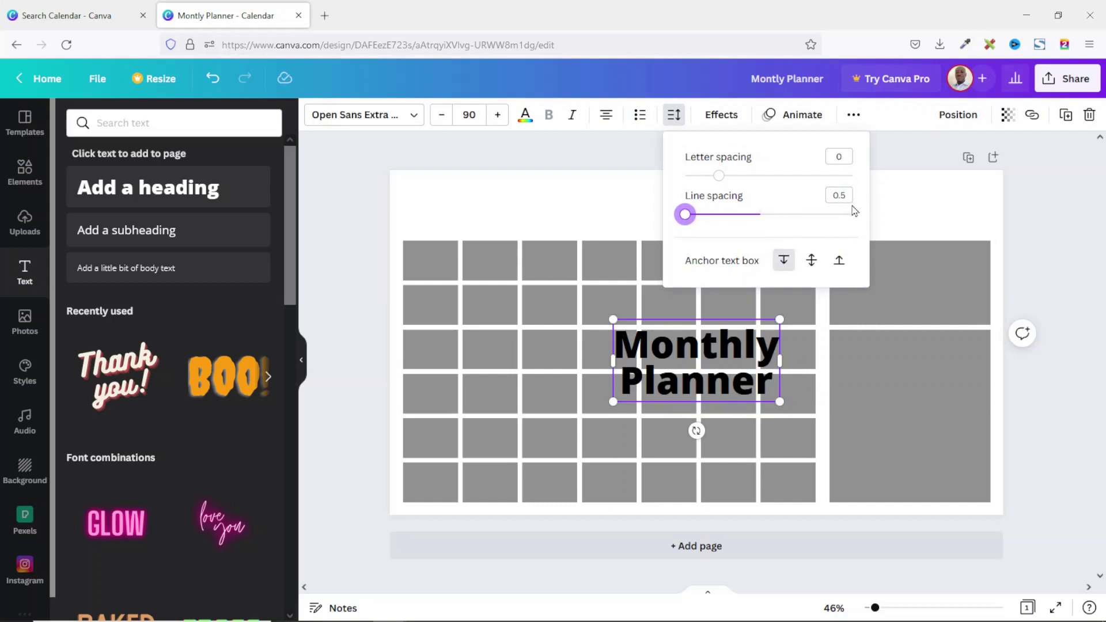
{"action": "left_click", "coordinate": [596, 212]}
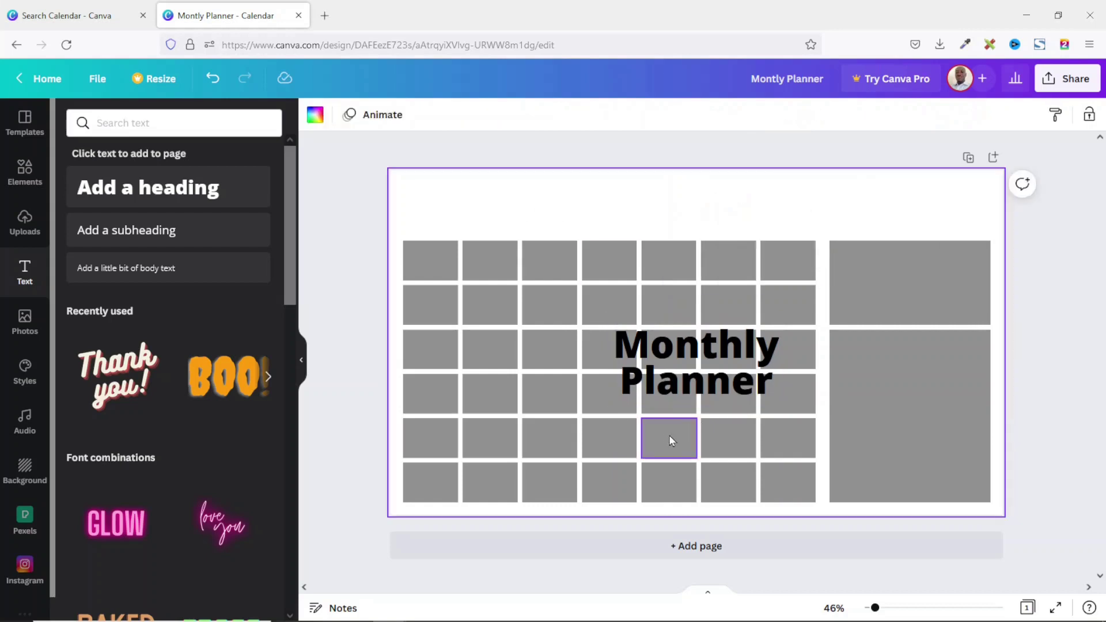
Move the "Monthly Planner" heading above the wide side boxes, shrink it to size 58.6 and centre it over them
{"action": "left_click_drag", "start_coordinate": [693, 358], "coordinate": [895, 201]}
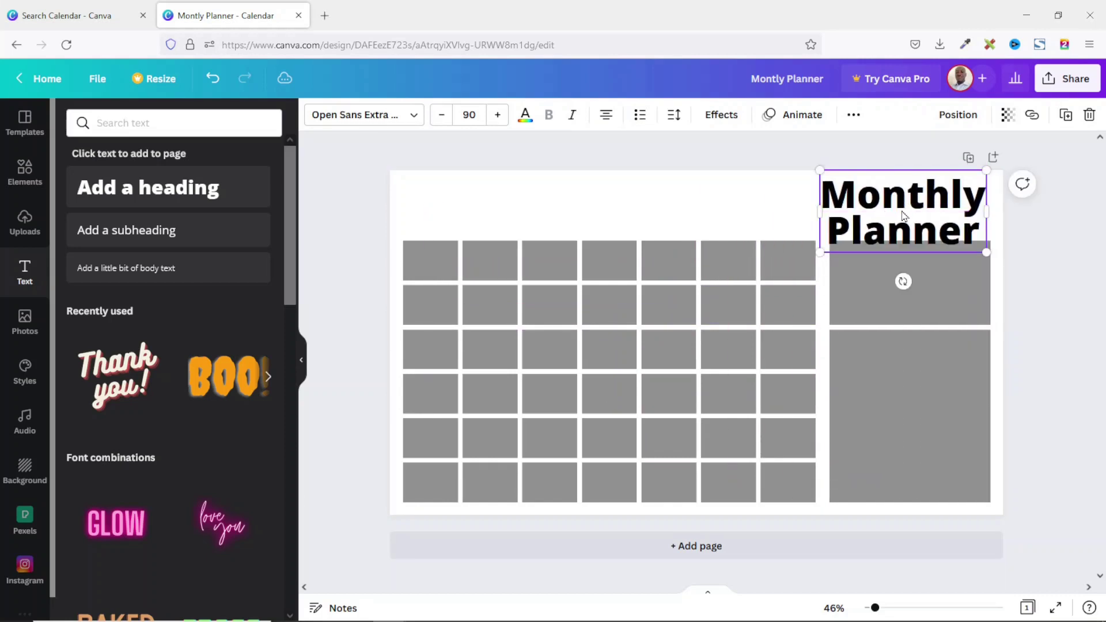
{"action": "left_click", "coordinate": [441, 115]}
{"action": "left_click", "coordinate": [442, 114]}
{"action": "left_click", "coordinate": [441, 115]}
{"action": "left_click", "coordinate": [442, 115]}
{"action": "left_click", "coordinate": [442, 115]}
{"action": "left_click", "coordinate": [441, 115]}
{"action": "left_click", "coordinate": [442, 115]}
{"action": "left_click", "coordinate": [441, 115]}
{"action": "left_click", "coordinate": [441, 114]}
{"action": "left_click", "coordinate": [441, 115]}
{"action": "left_click", "coordinate": [442, 115]}
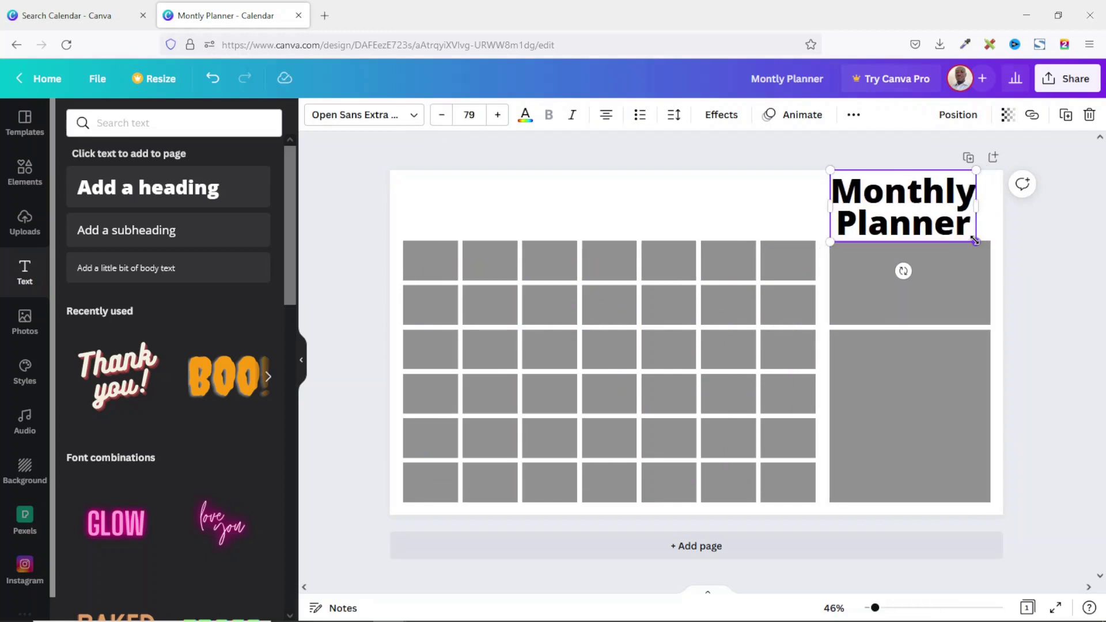
{"action": "left_click_drag", "start_coordinate": [974, 239], "coordinate": [939, 218]}
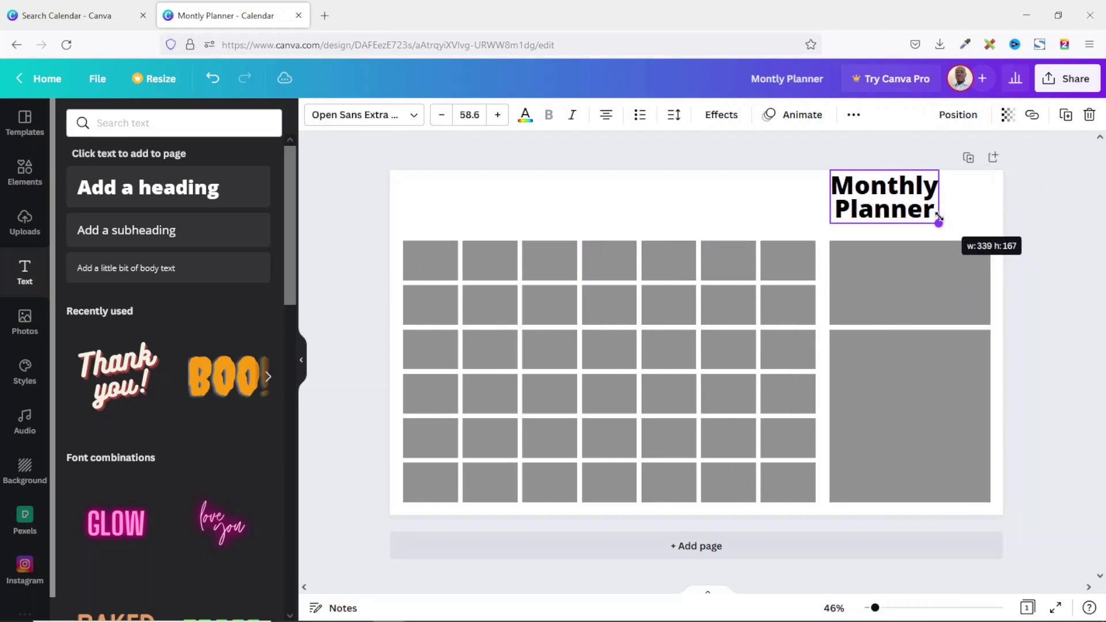
{"action": "left_click_drag", "start_coordinate": [872, 202], "coordinate": [898, 214]}
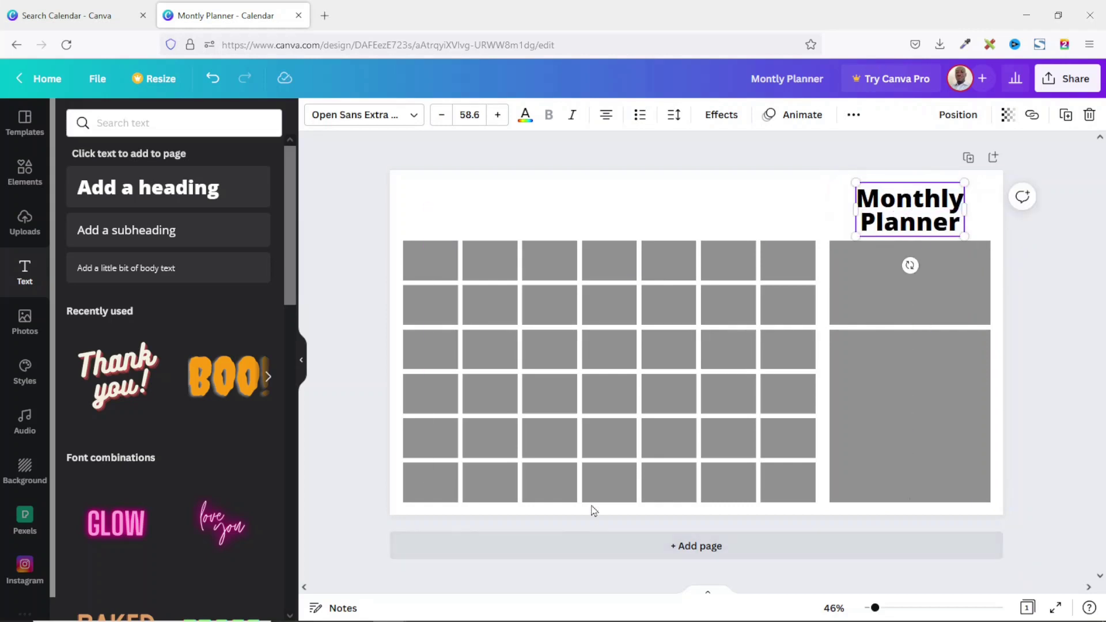
Change the "Monthly Planner" heading's font to Eczar SemiBold and scale it down to size 47.8
{"action": "left_click", "coordinate": [364, 118]}
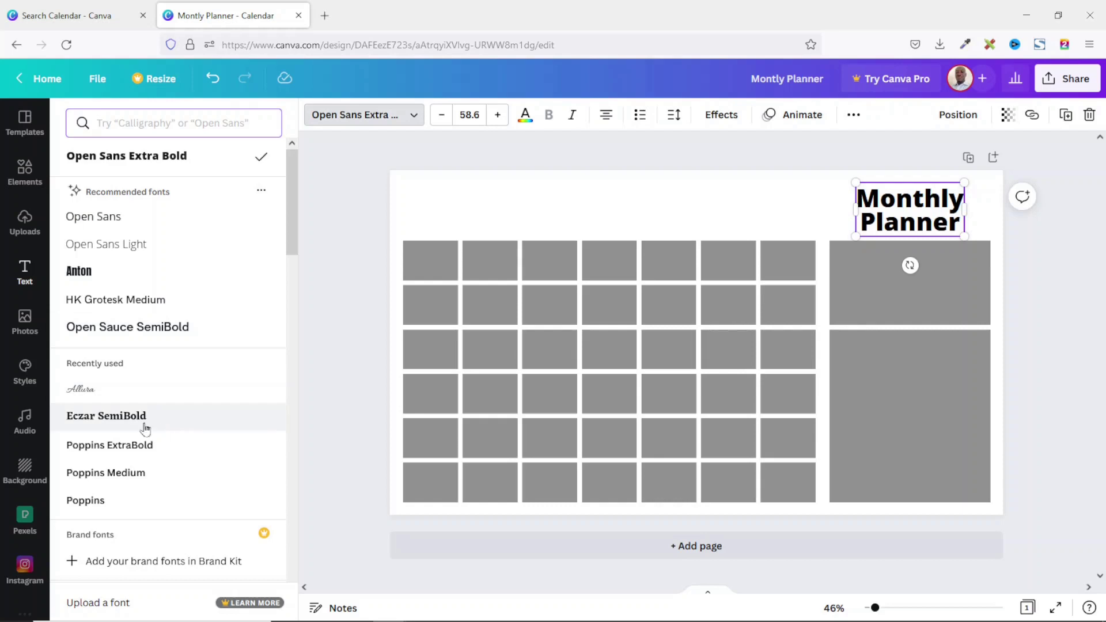
{"action": "left_click", "coordinate": [112, 424]}
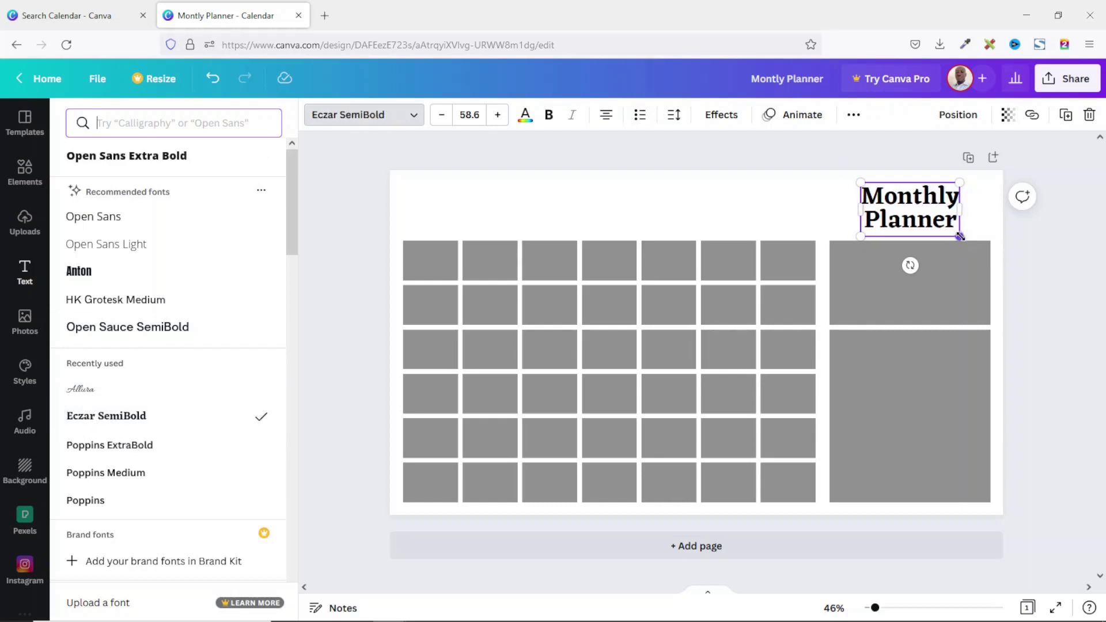
{"action": "left_click_drag", "start_coordinate": [960, 236], "coordinate": [912, 215]}
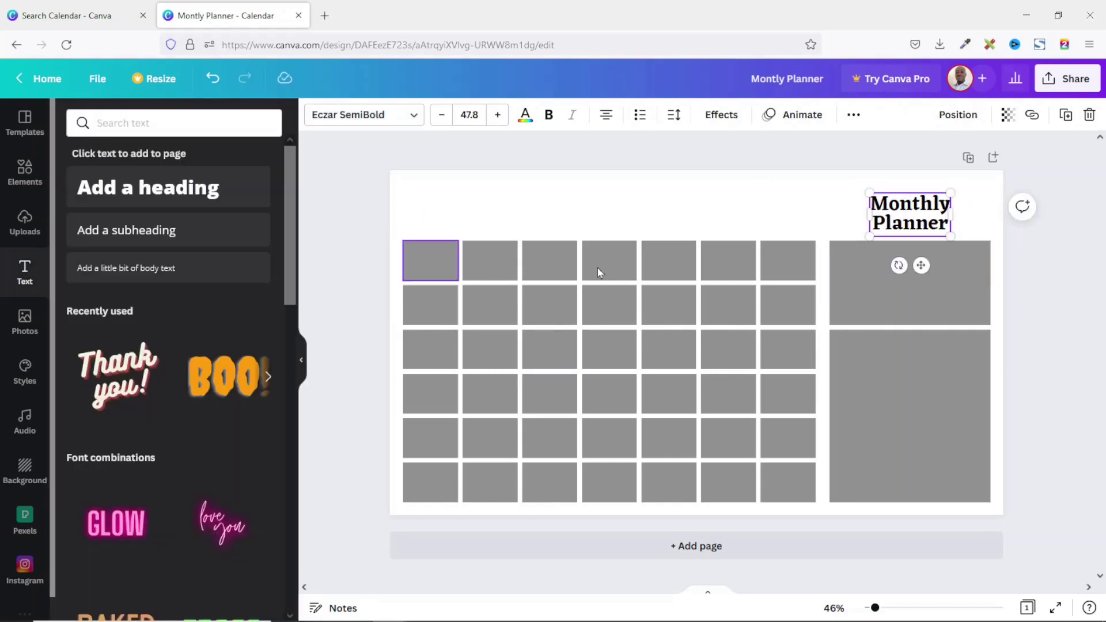
Add a square above the day grid and reshape it into a header bar about 68 high spanning all seven columns
{"action": "left_click", "coordinate": [29, 177]}
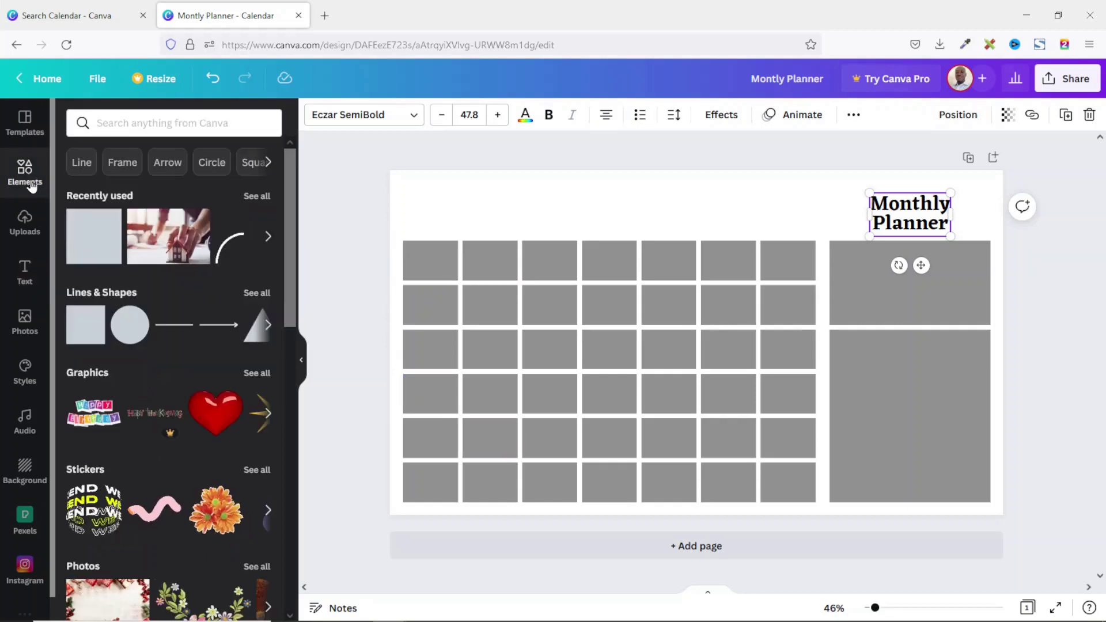
{"action": "left_click", "coordinate": [73, 335]}
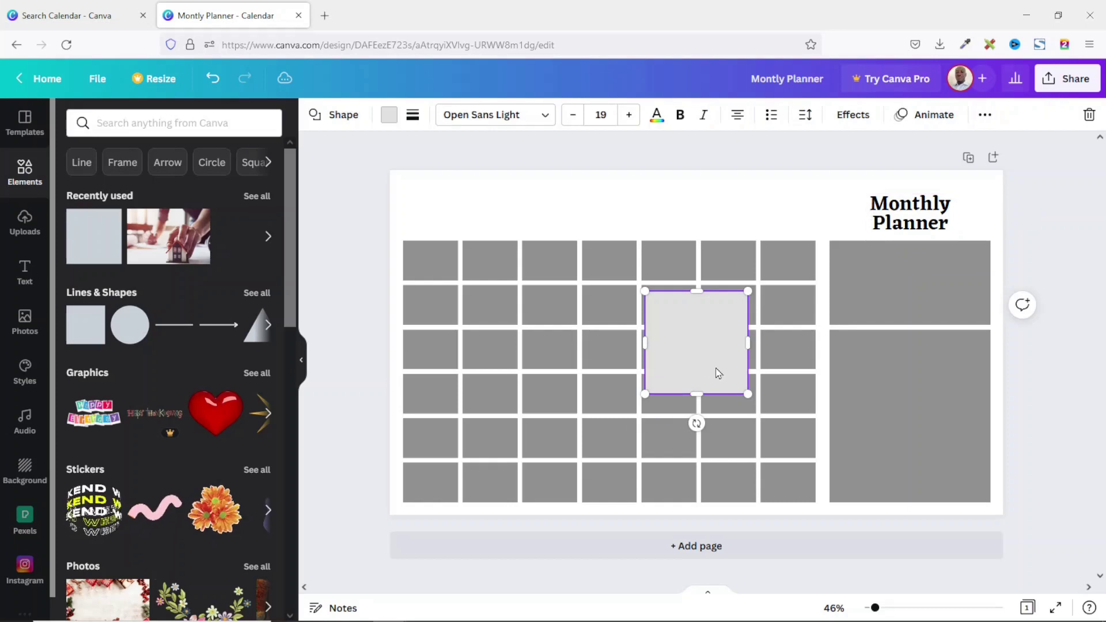
{"action": "left_click_drag", "start_coordinate": [700, 351], "coordinate": [458, 216]}
{"action": "left_click_drag", "start_coordinate": [455, 260], "coordinate": [453, 231]}
{"action": "left_click_drag", "start_coordinate": [452, 157], "coordinate": [456, 218]}
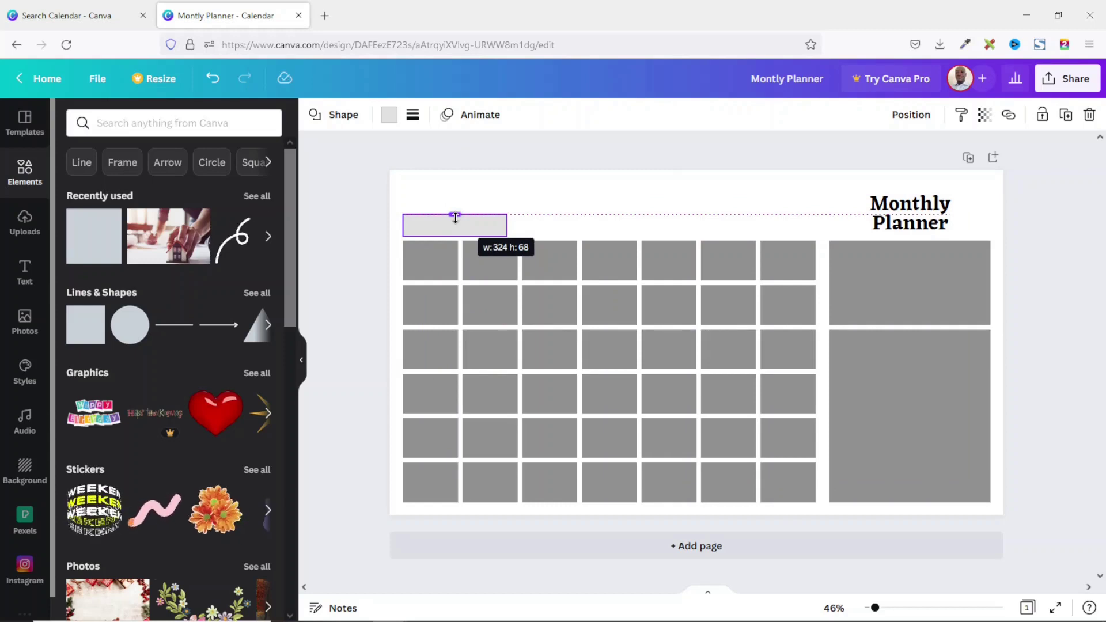
{"action": "left_click_drag", "start_coordinate": [455, 218], "coordinate": [813, 231]}
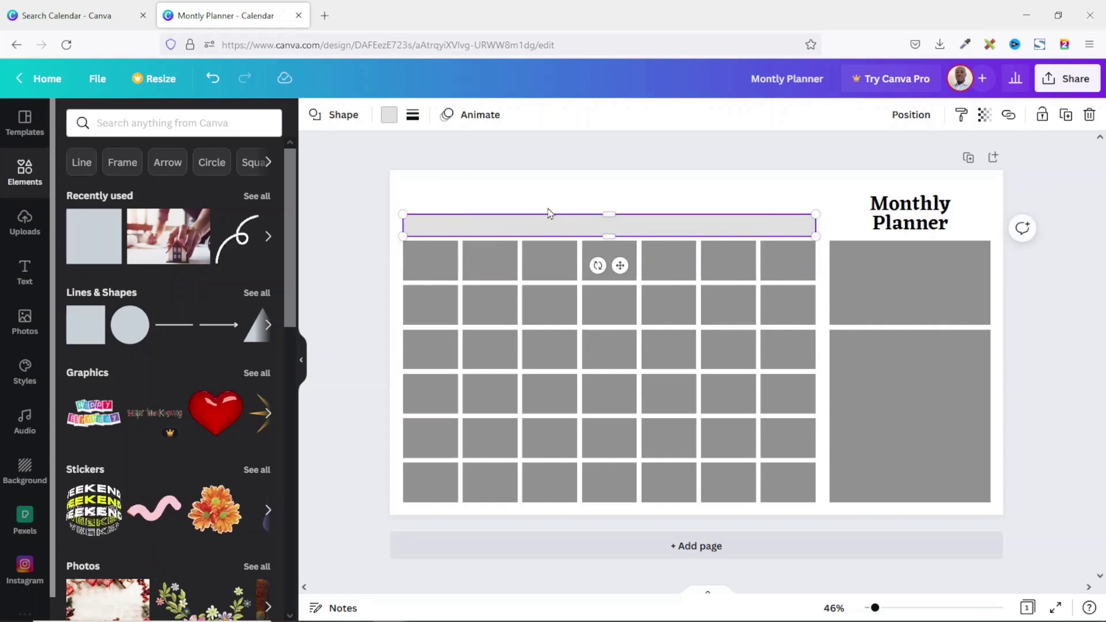
Duplicate the "Monthly Planner" heading onto the start of the header bar and replace the copy's text with "M"
{"action": "left_click", "coordinate": [902, 214]}
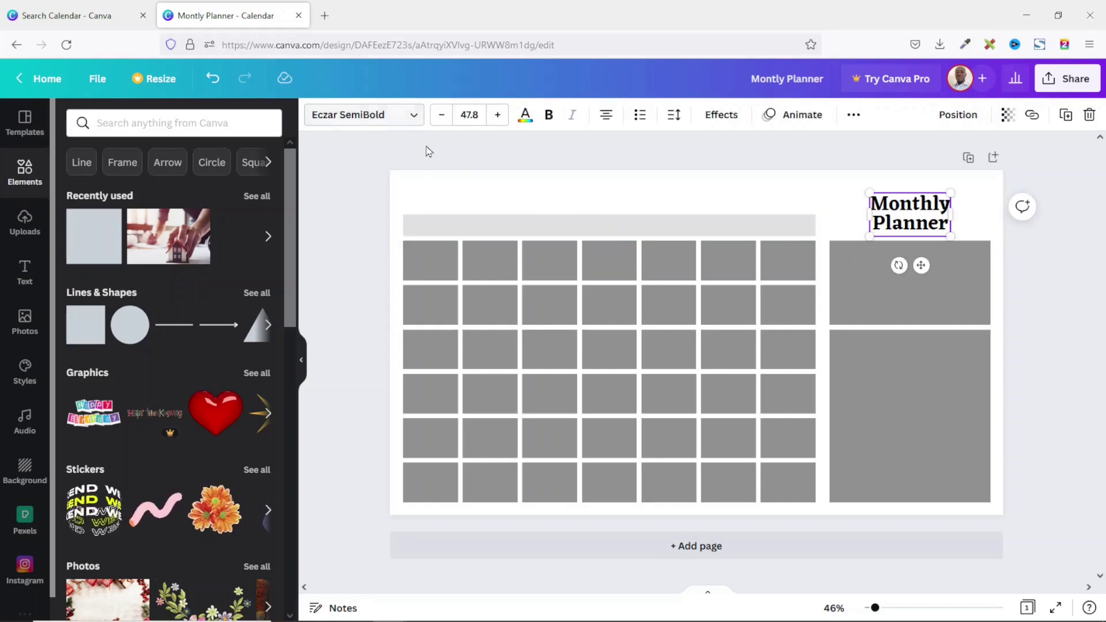
{"action": "key", "text": "ctrl+d"}
{"action": "left_click_drag", "start_coordinate": [910, 216], "coordinate": [445, 233]}
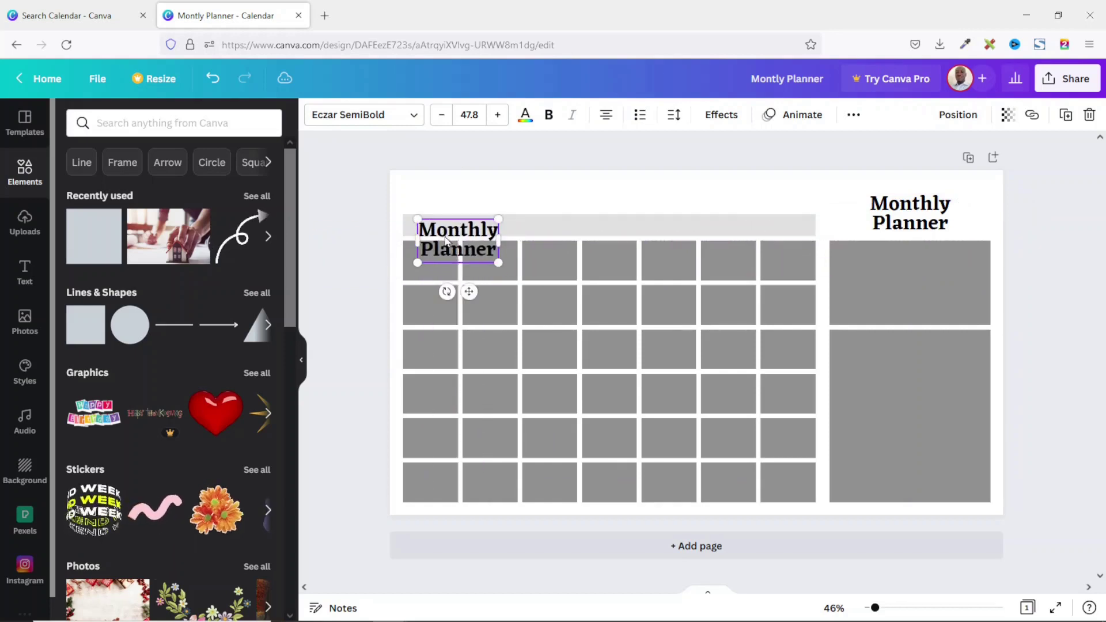
{"action": "double_click", "coordinate": [445, 236]}
{"action": "key", "text": "ctrl+a"}
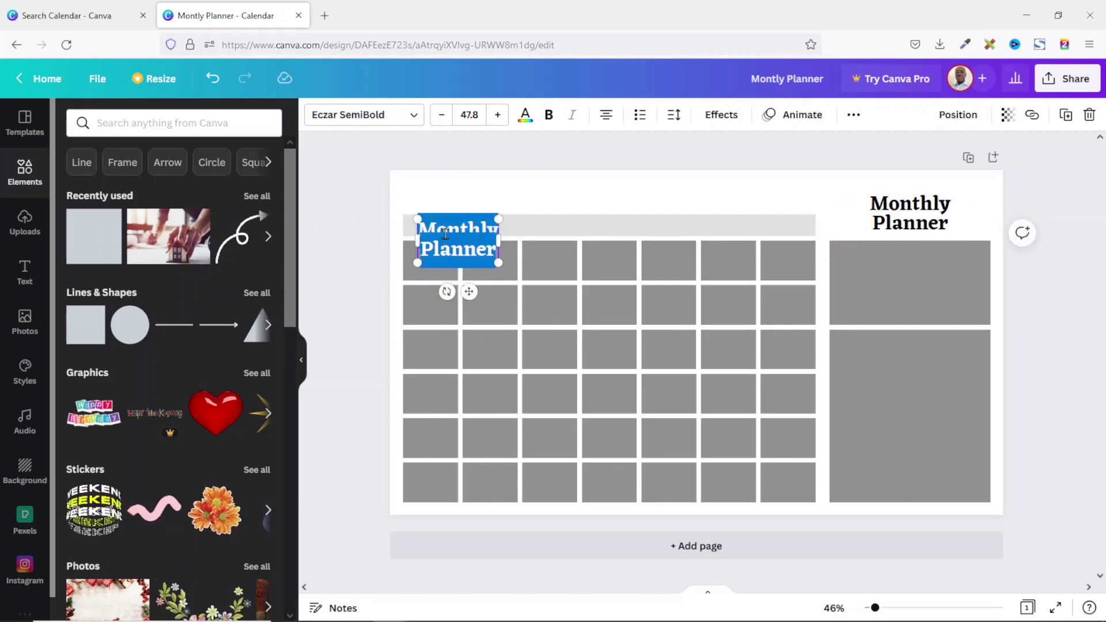
{"action": "type", "text": "m"}
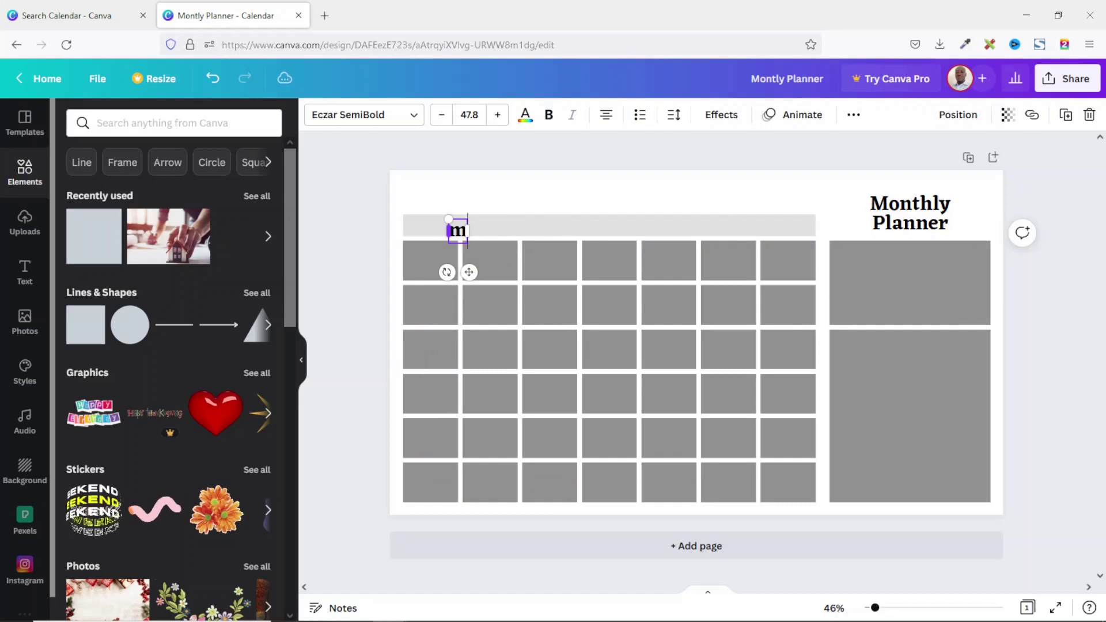
{"action": "key", "text": "BackSpace"}
{"action": "type", "text": "M"}
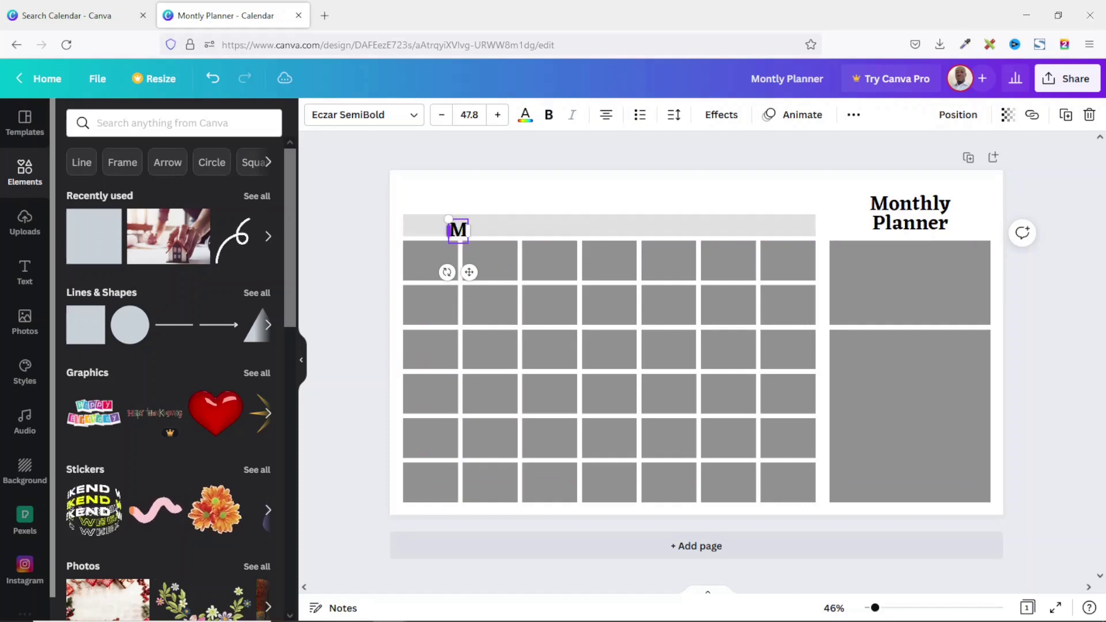
{"action": "left_click", "coordinate": [483, 183]}
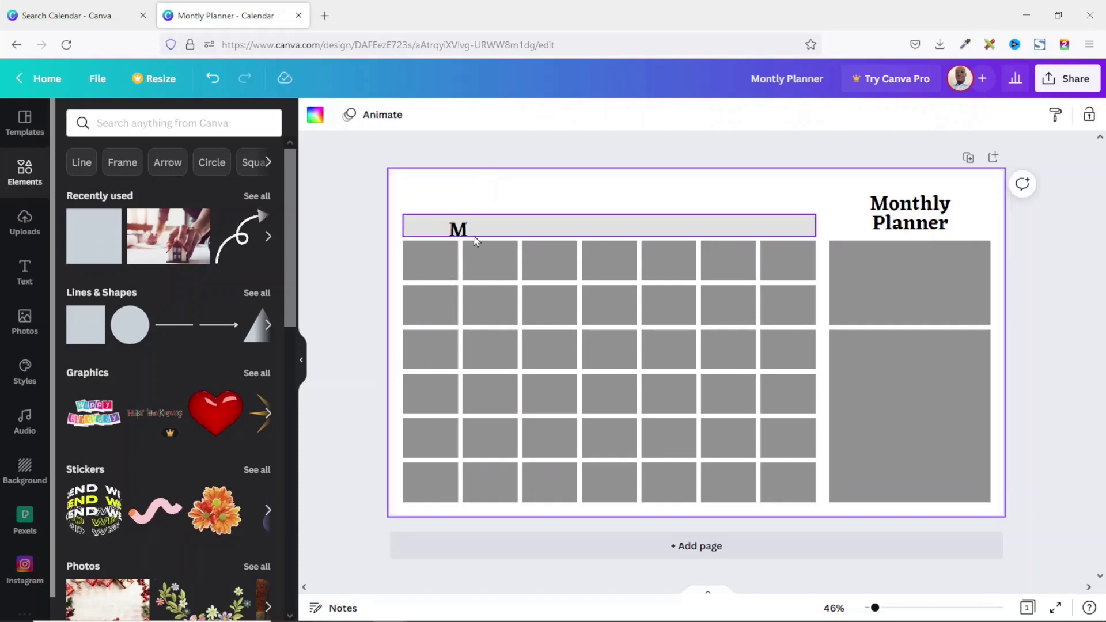
Shrink the "M" in the header bar to size 34.8 and position it above the first day column
{"action": "left_click_drag", "start_coordinate": [458, 230], "coordinate": [430, 227]}
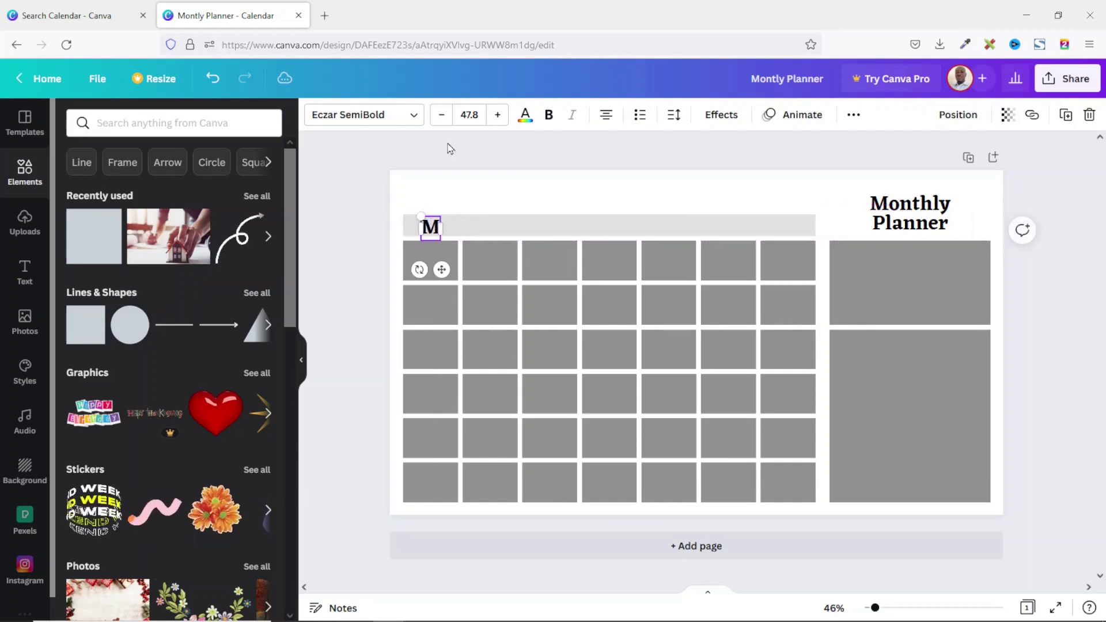
{"action": "left_click", "coordinate": [442, 115]}
{"action": "left_click", "coordinate": [442, 115]}
{"action": "left_click", "coordinate": [442, 115]}
{"action": "left_click", "coordinate": [442, 115]}
{"action": "left_click", "coordinate": [442, 114]}
{"action": "left_click", "coordinate": [441, 115]}
{"action": "left_click", "coordinate": [442, 115]}
{"action": "left_click", "coordinate": [442, 115]}
{"action": "left_click", "coordinate": [442, 115]}
{"action": "left_click", "coordinate": [442, 114]}
{"action": "left_click", "coordinate": [442, 115]}
{"action": "left_click", "coordinate": [442, 115]}
{"action": "left_click", "coordinate": [441, 115]}
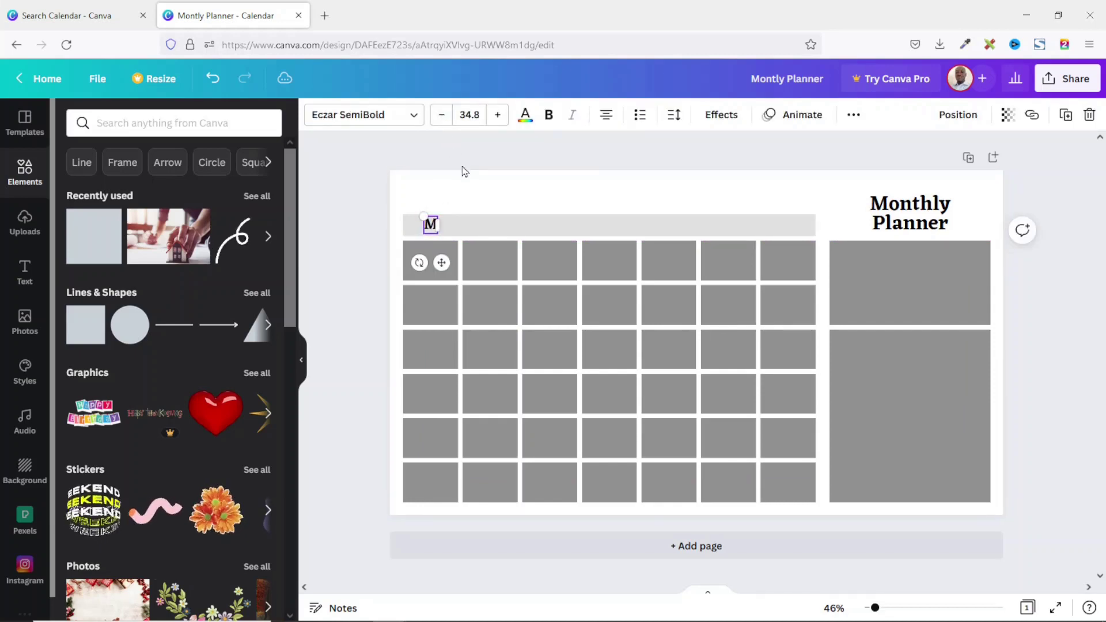
{"action": "left_click", "coordinate": [432, 225]}
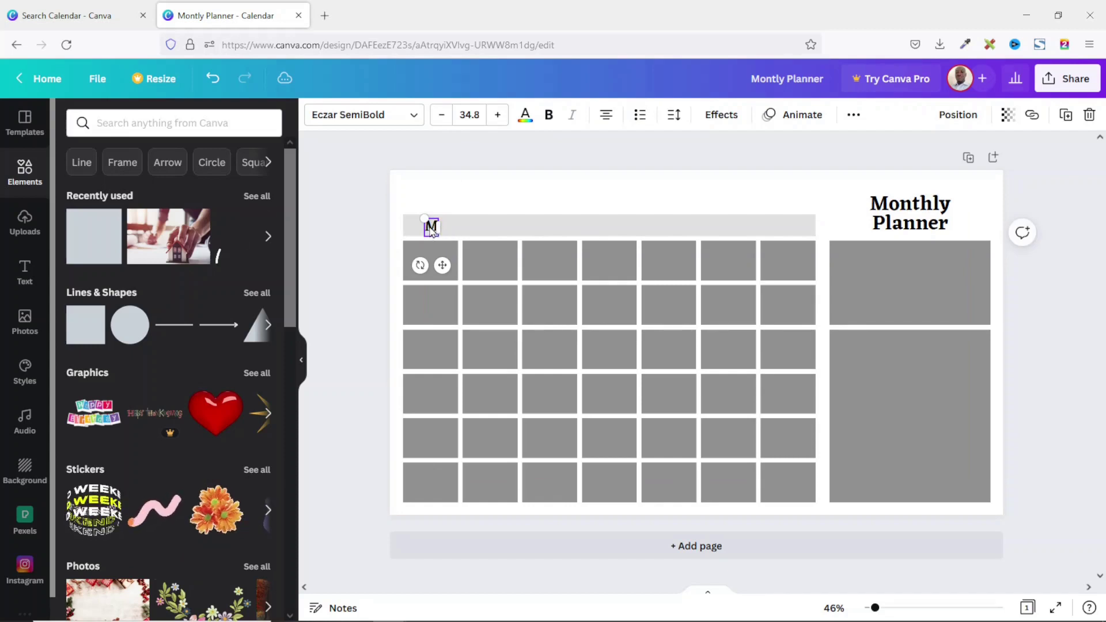
{"action": "left_click_drag", "start_coordinate": [431, 229], "coordinate": [436, 225]}
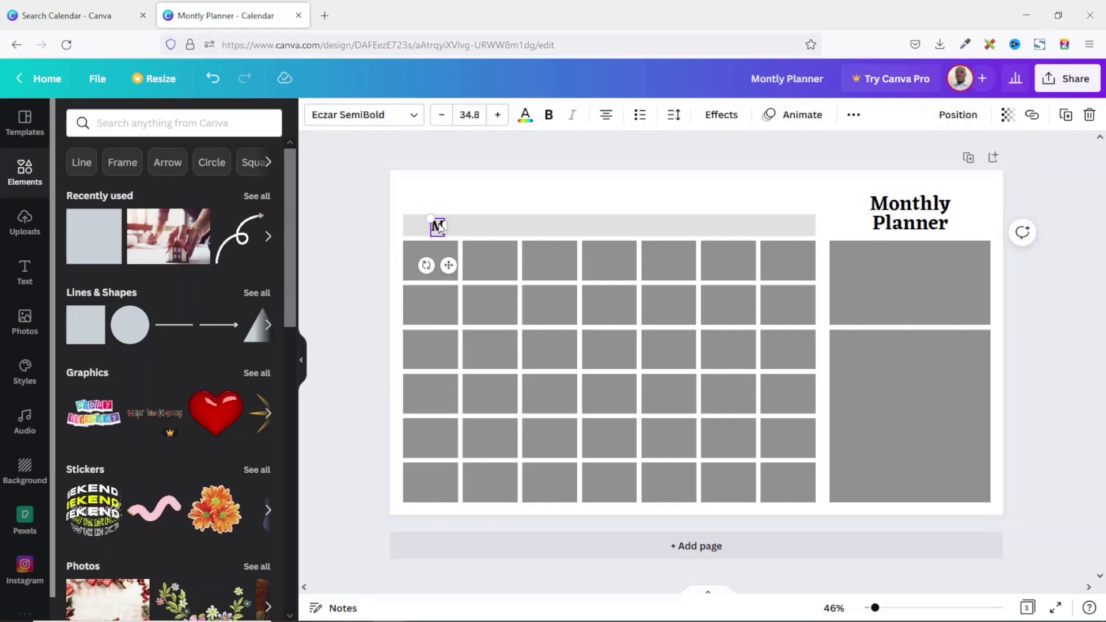
Duplicate the "M" six times and place one copy above each of the other day columns in the header bar
{"action": "left_click_drag", "start_coordinate": [439, 227], "coordinate": [493, 224]}
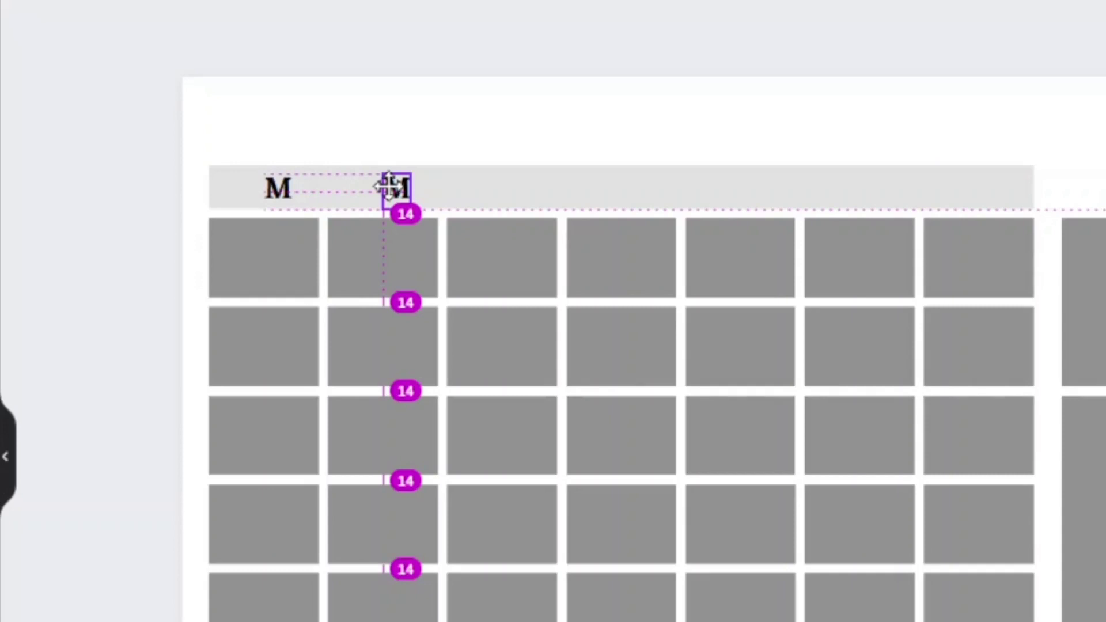
{"action": "left_click_drag", "start_coordinate": [390, 186], "coordinate": [389, 186]}
{"action": "key", "text": "ctrl+d"}
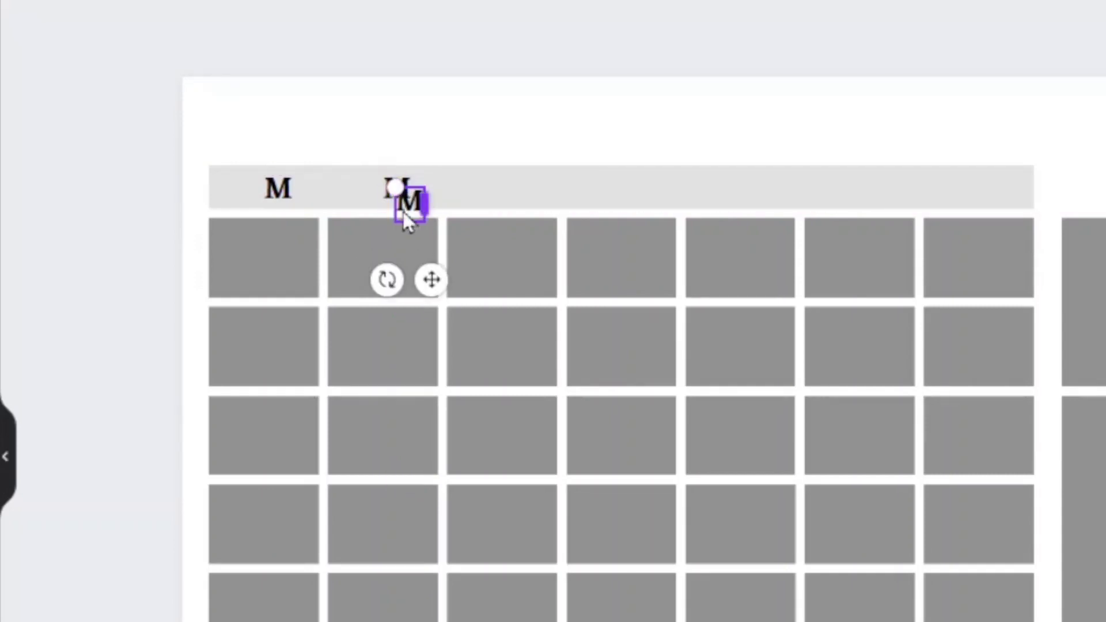
{"action": "left_click_drag", "start_coordinate": [410, 206], "coordinate": [504, 190]}
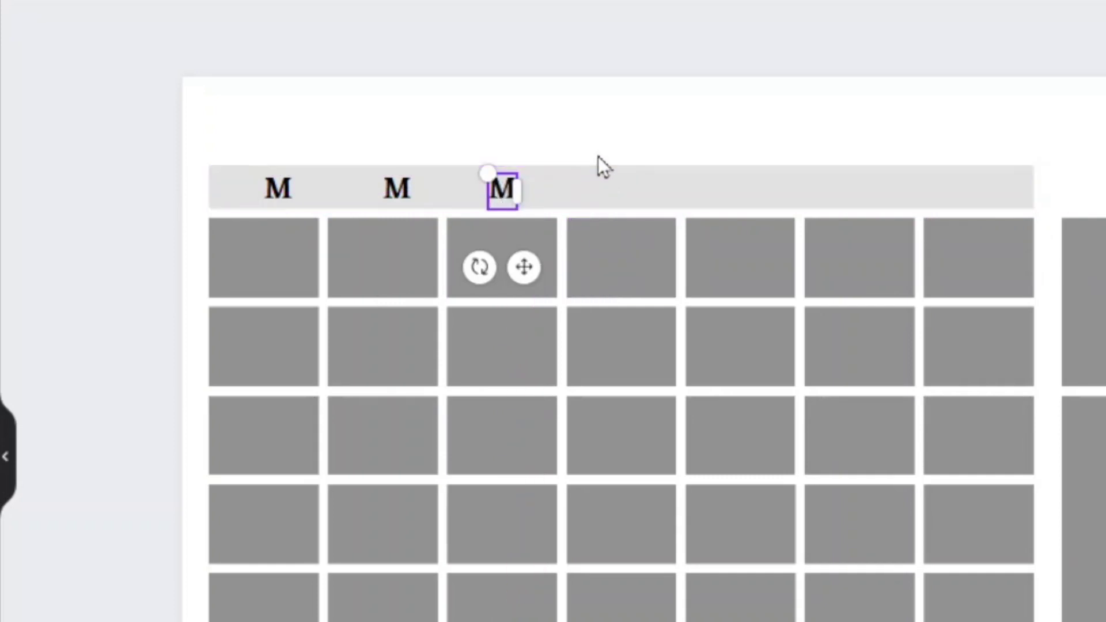
{"action": "key", "text": "ctrl+d"}
{"action": "left_click_drag", "start_coordinate": [521, 203], "coordinate": [991, 193]}
{"action": "key", "text": "ctrl+d"}
{"action": "key", "text": "ctrl+d"}
{"action": "key", "text": "ctrl+d"}
{"action": "left_click_drag", "start_coordinate": [632, 231], "coordinate": [860, 190]}
{"action": "left_click", "coordinate": [622, 201]}
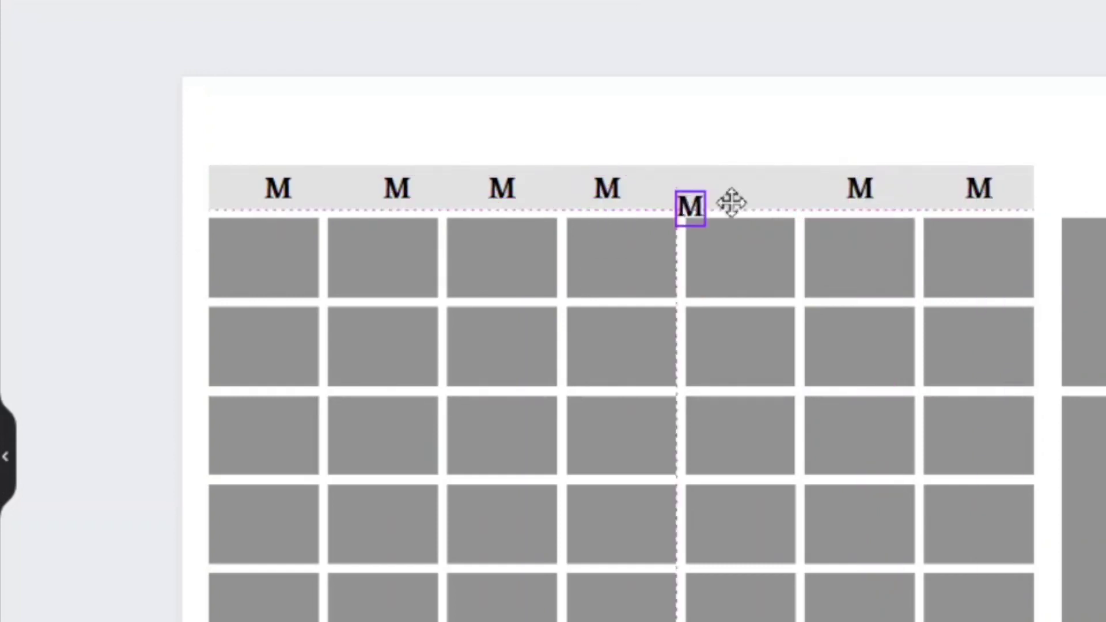
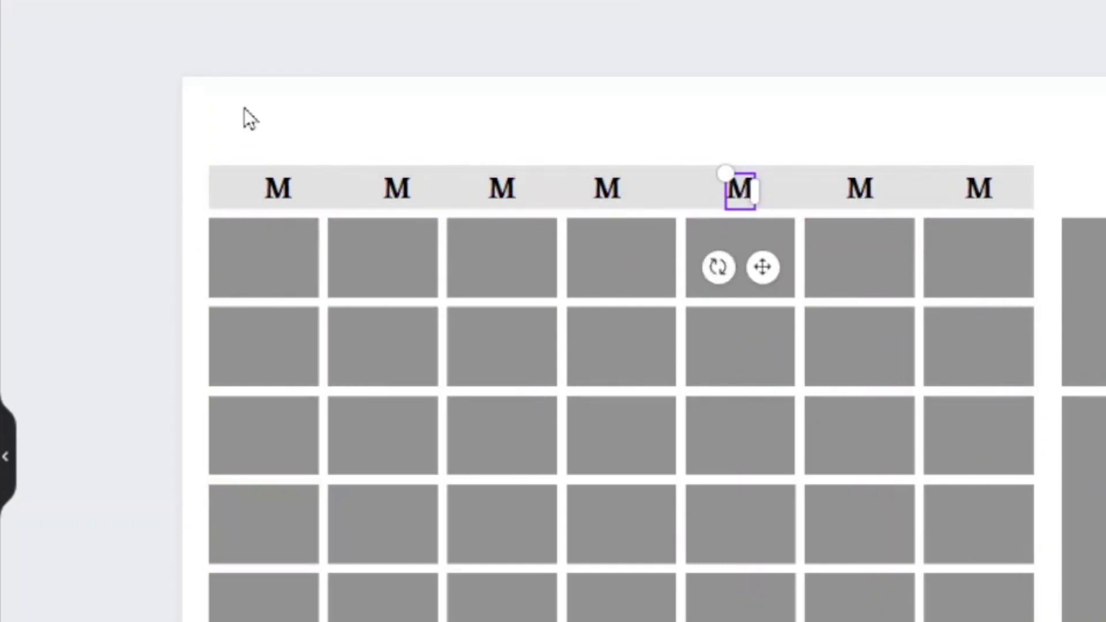
Replace the "M" above the second, third and fourth columns with "T", "W" and "T"
{"action": "double_click", "coordinate": [401, 198]}
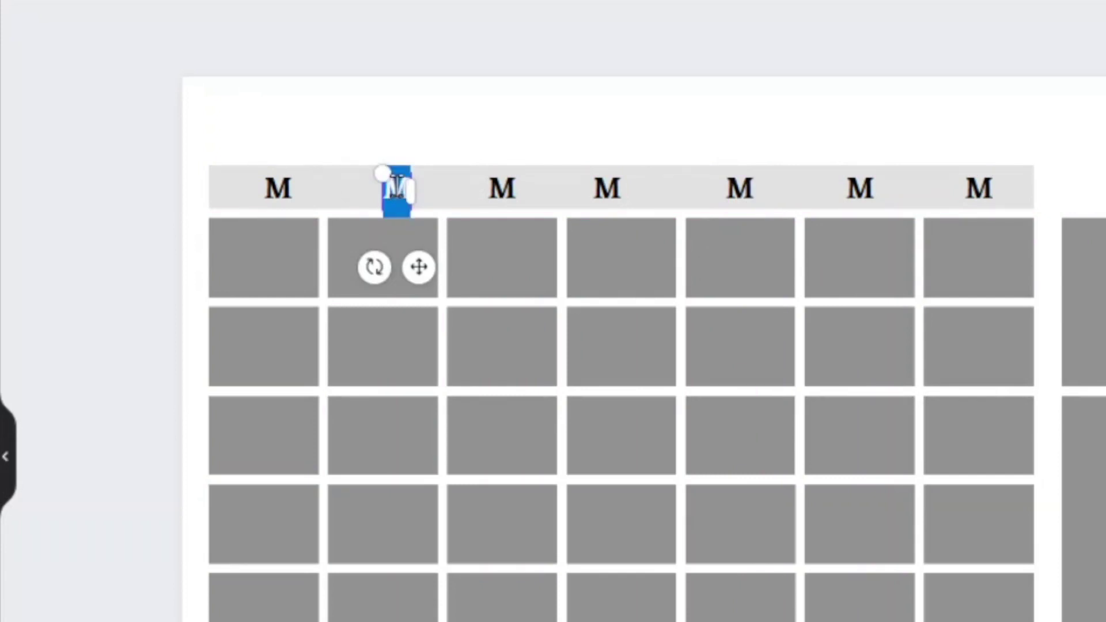
{"action": "type", "text": "T"}
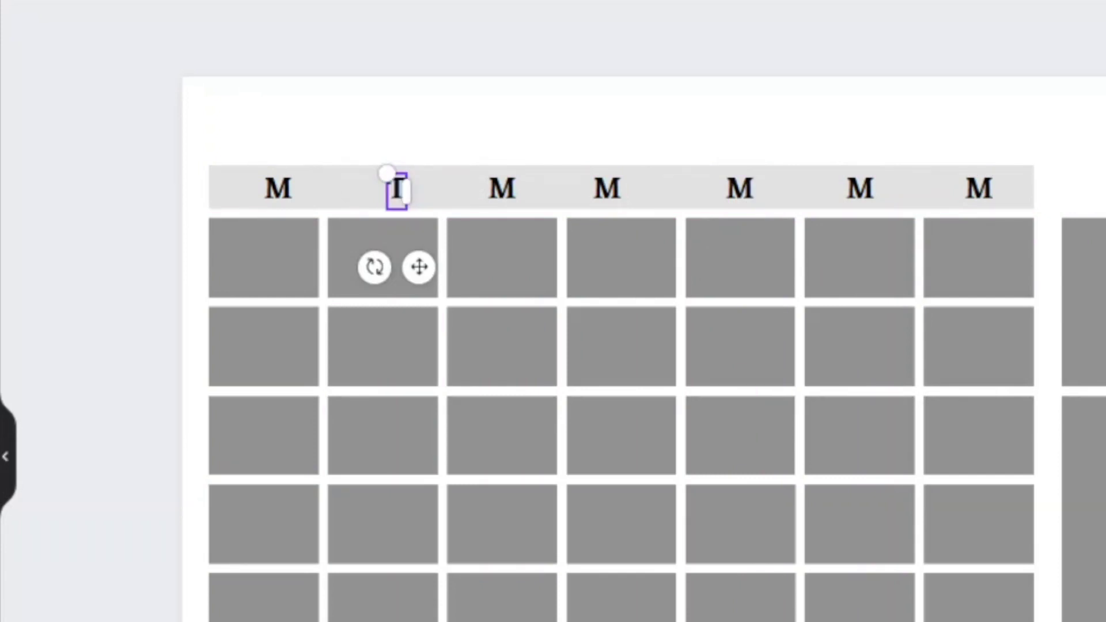
{"action": "left_click", "coordinate": [500, 193]}
{"action": "left_click", "coordinate": [501, 191]}
{"action": "type", "text": "W"}
{"action": "double_click", "coordinate": [515, 193]}
{"action": "type", "text": "W"}
{"action": "left_click", "coordinate": [614, 191]}
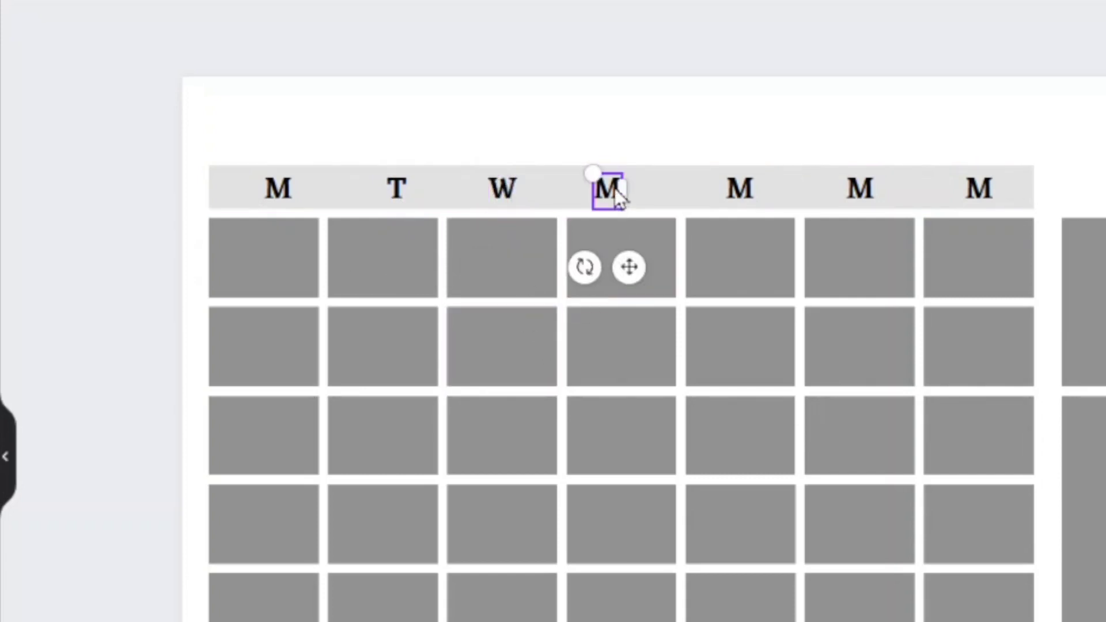
{"action": "double_click", "coordinate": [609, 191]}
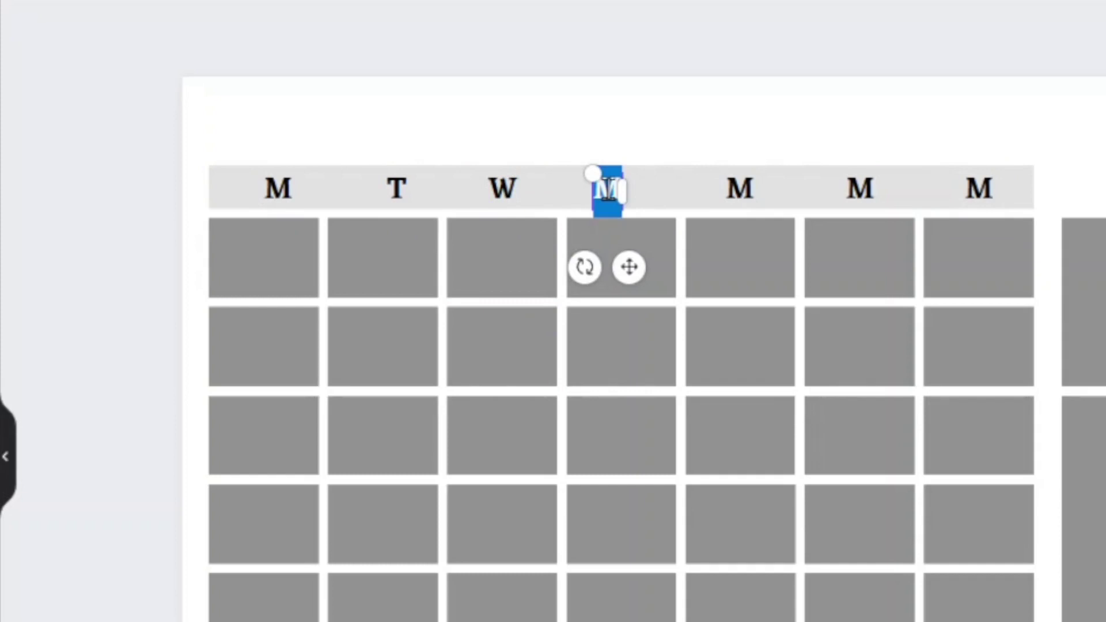
{"action": "type", "text": "T"}
Replace the "M" above the fifth, sixth and seventh columns with "F", "S" and "S"
{"action": "left_click", "coordinate": [744, 192]}
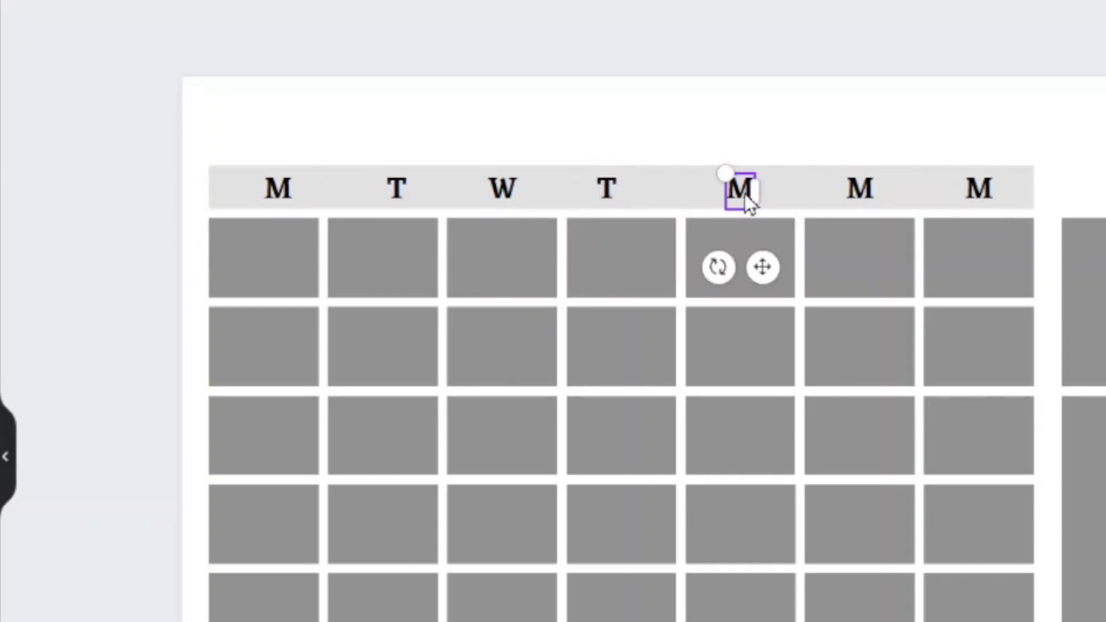
{"action": "type", "text": "F"}
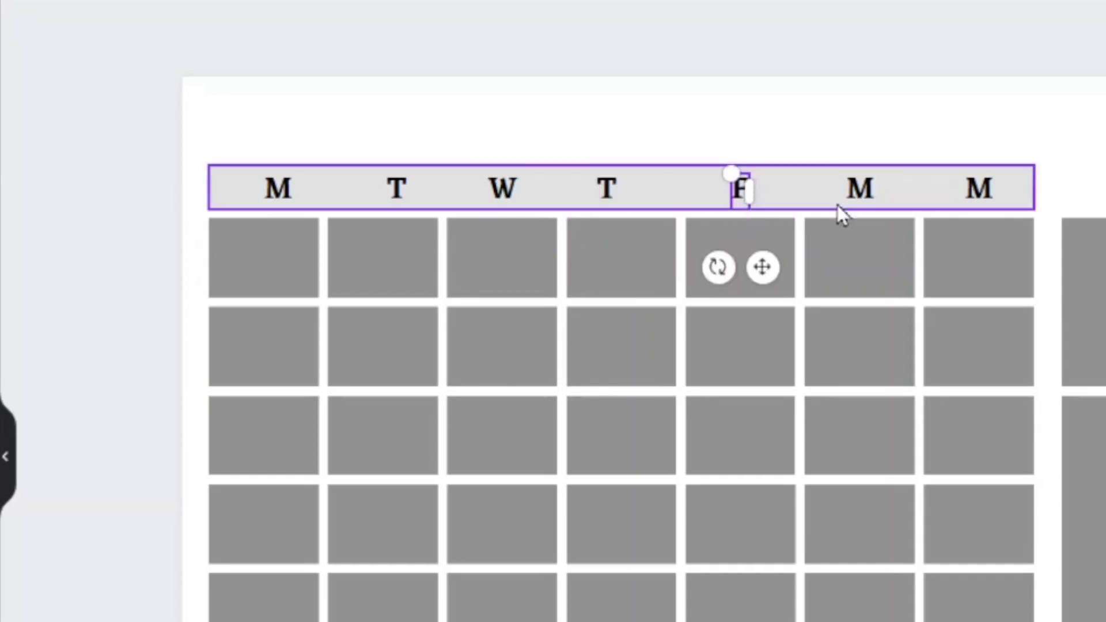
{"action": "double_click", "coordinate": [854, 189]}
{"action": "key", "text": "BackSpace"}
{"action": "type", "text": "S"}
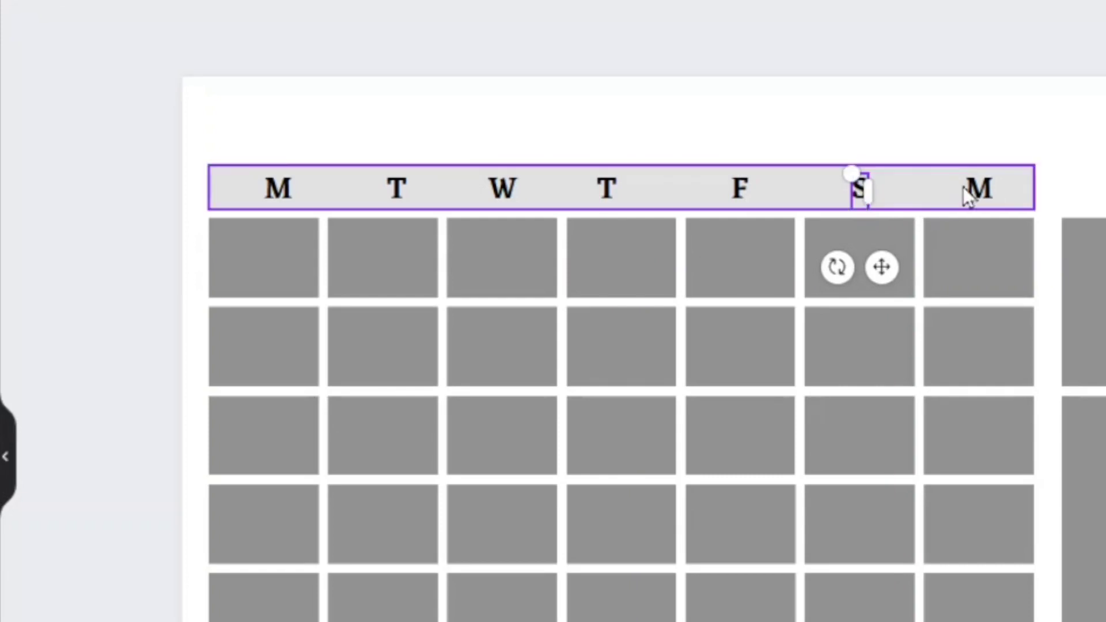
{"action": "double_click", "coordinate": [980, 189]}
{"action": "type", "text": "S"}
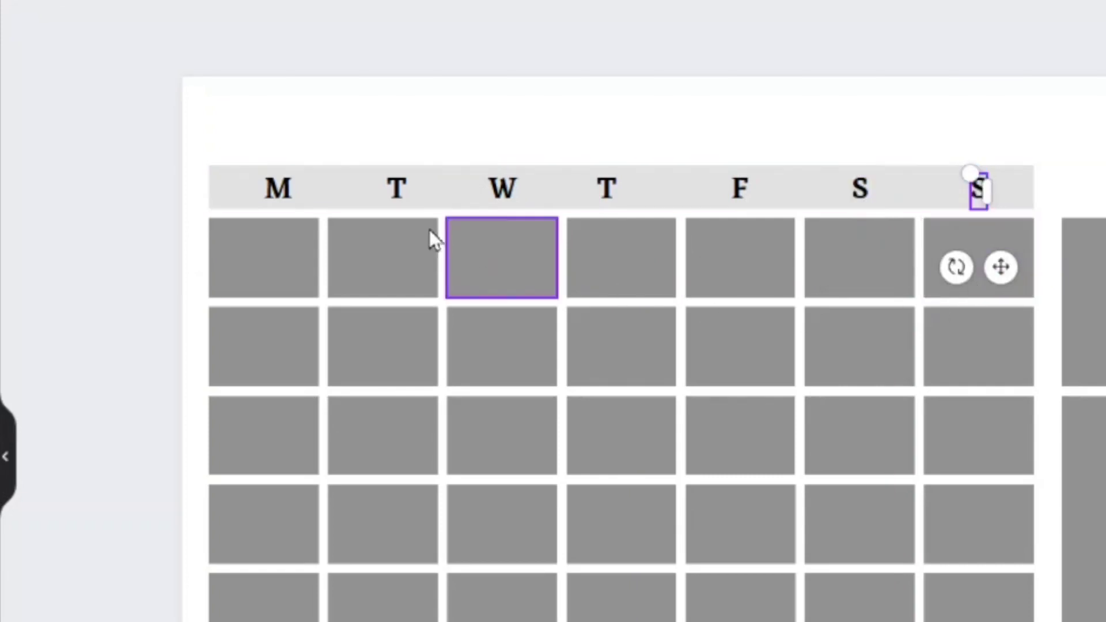
{"action": "left_click", "coordinate": [380, 117]}
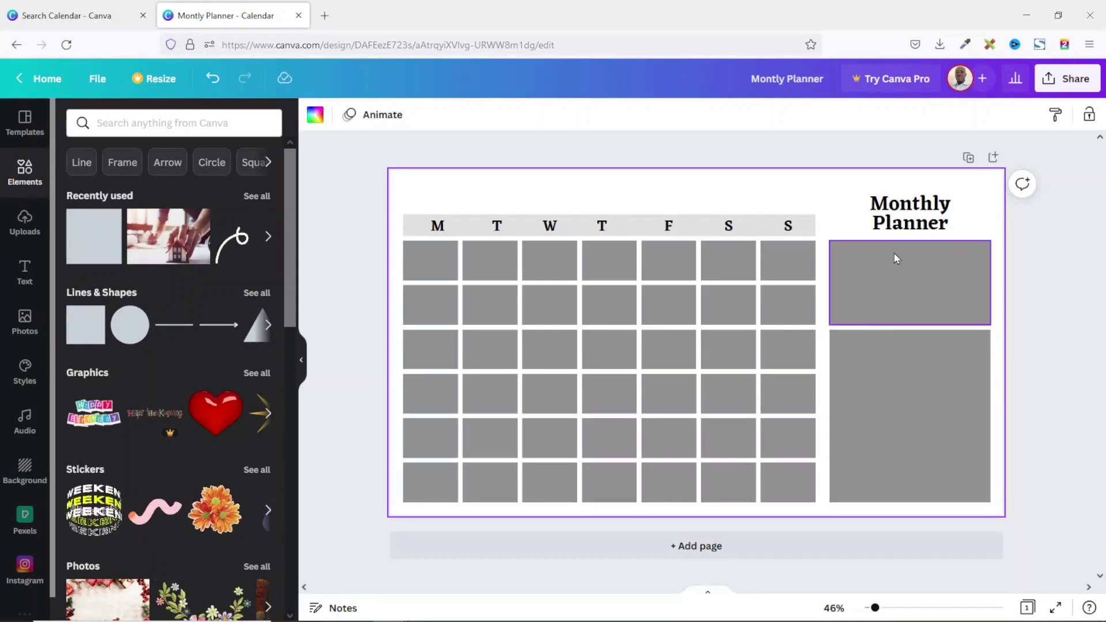
Duplicate the "Monthly Planner" heading into the upper side box and change the copy's text to "Top Priorities"
{"action": "left_click", "coordinate": [895, 209]}
{"action": "left_click_drag", "start_coordinate": [895, 209], "coordinate": [900, 276]}
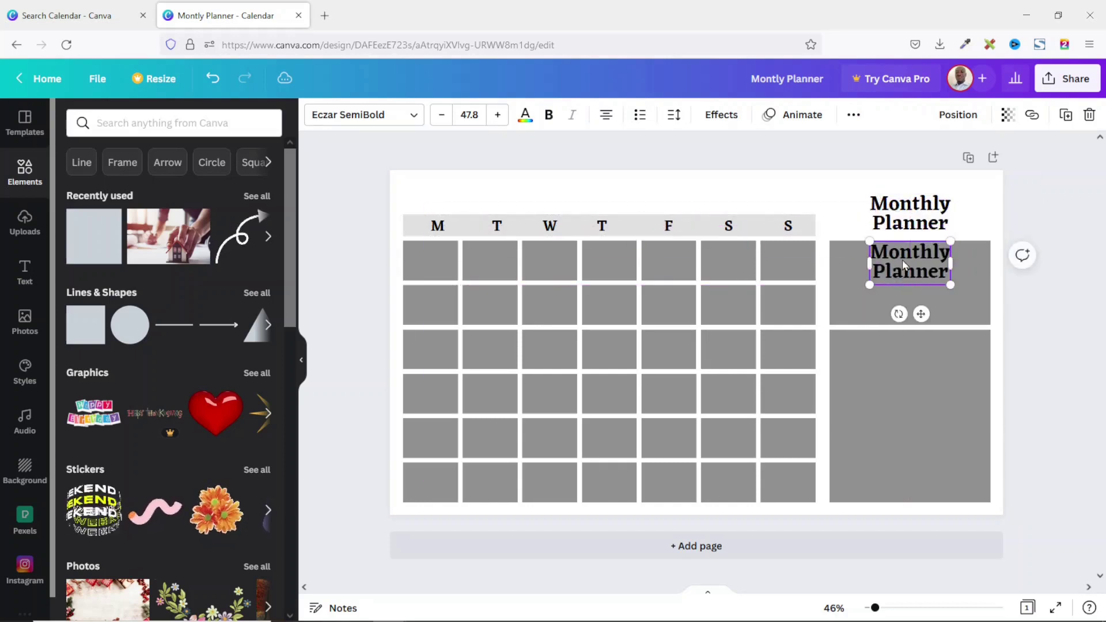
{"action": "double_click", "coordinate": [902, 259]}
{"action": "triple_click", "coordinate": [902, 257]}
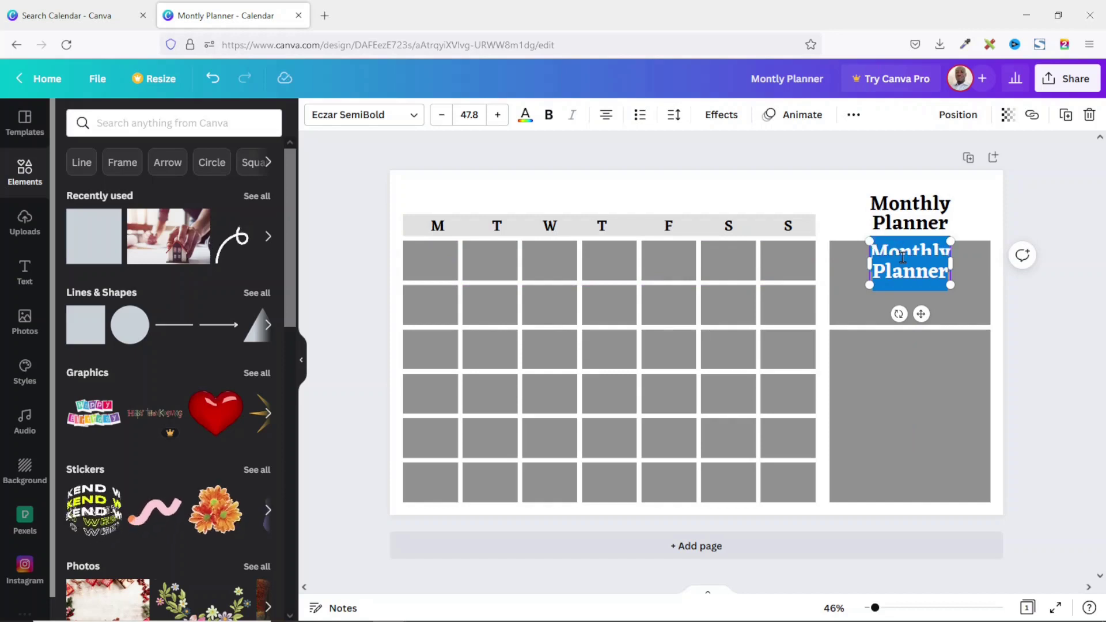
{"action": "type", "text": "T"}
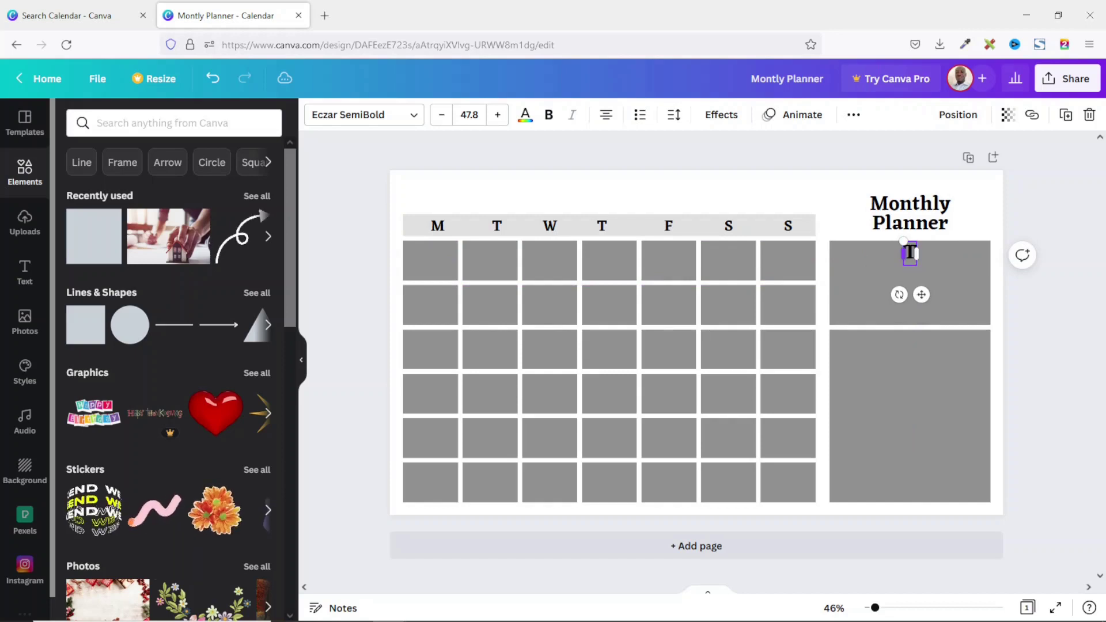
{"action": "type", "text": "op Priorities"}
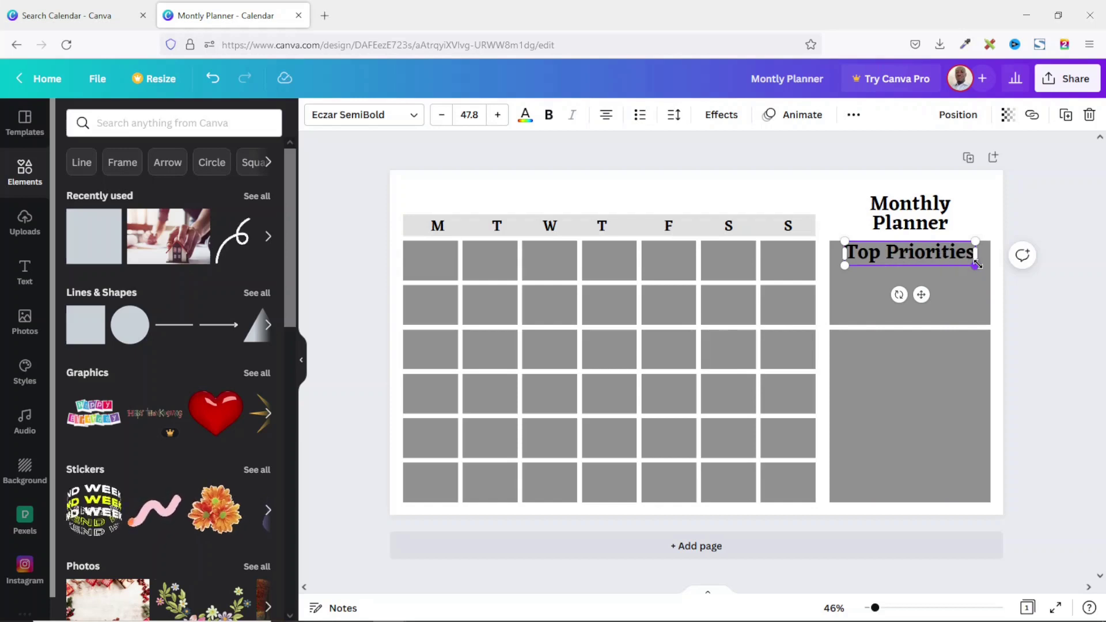
Reduce the "Top Priorities" label to size 27.8 and move it slightly below the upper edge of its box
{"action": "triple_click", "coordinate": [934, 250]}
{"action": "left_click", "coordinate": [442, 114]}
{"action": "left_click", "coordinate": [442, 114]}
{"action": "left_click", "coordinate": [442, 115]}
{"action": "left_click", "coordinate": [442, 115]}
{"action": "left_click", "coordinate": [442, 114]}
{"action": "left_click", "coordinate": [442, 115]}
{"action": "left_click", "coordinate": [442, 115]}
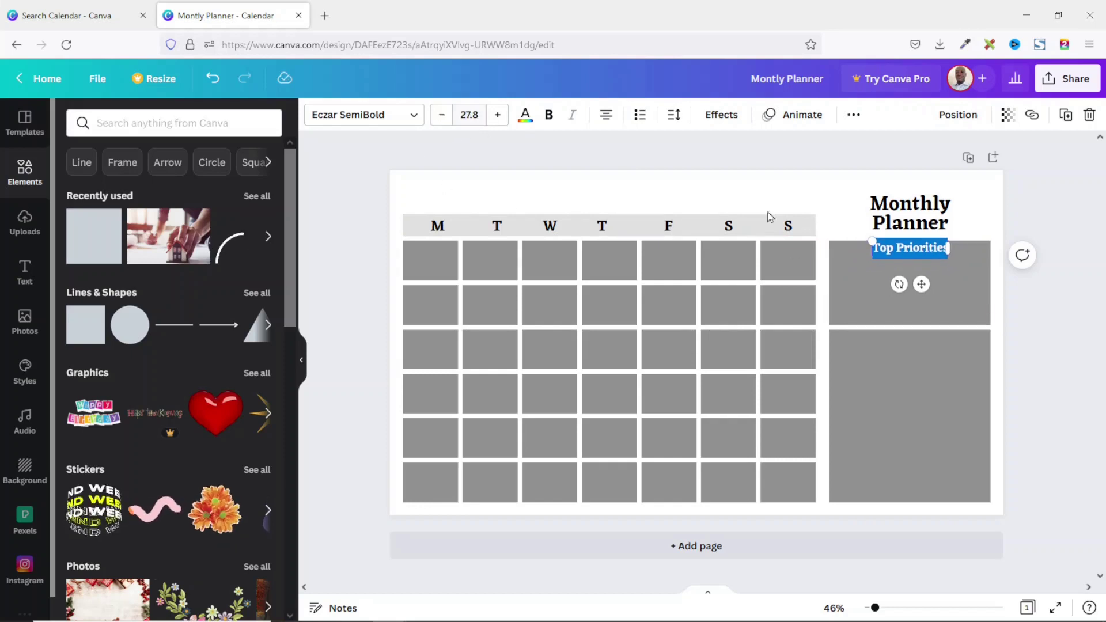
{"action": "left_click", "coordinate": [982, 218]}
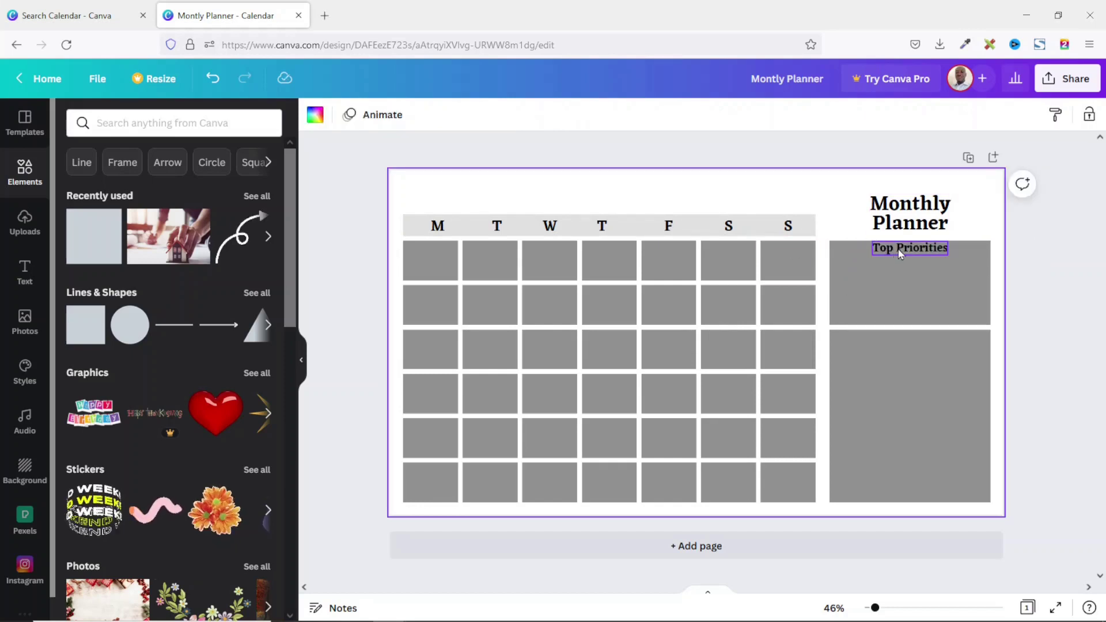
{"action": "left_click_drag", "start_coordinate": [899, 248], "coordinate": [899, 253]}
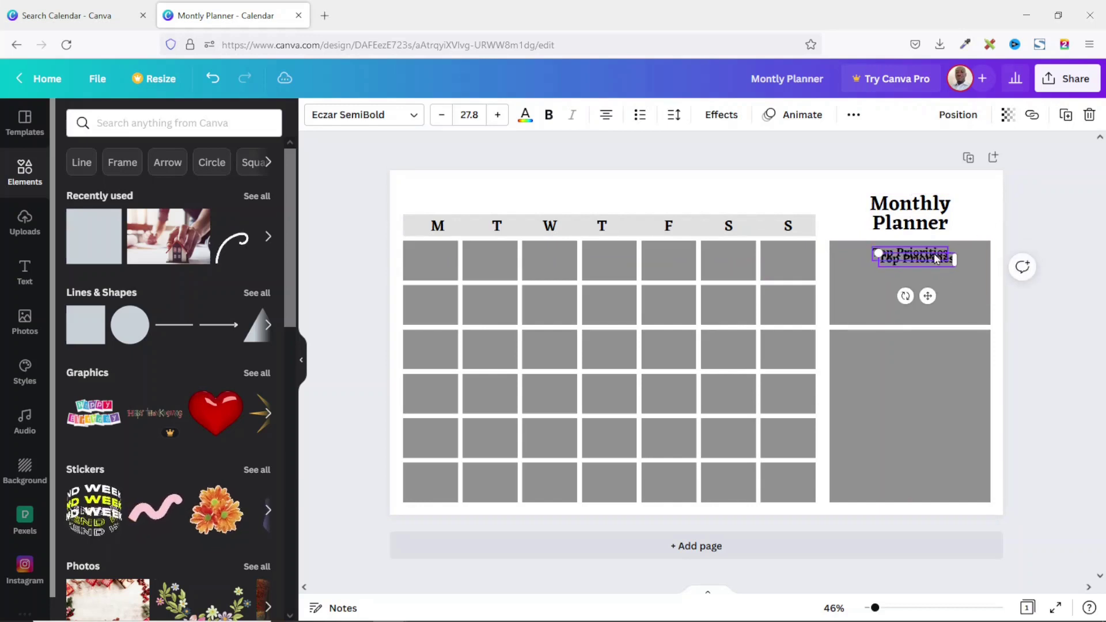
Duplicate the "Top Priorities" label to the top of the lower side box and change the copy's text to "Notes"
{"action": "left_click_drag", "start_coordinate": [916, 251], "coordinate": [915, 335]}
{"action": "double_click", "coordinate": [910, 344]}
{"action": "key", "text": "ctrl+a"}
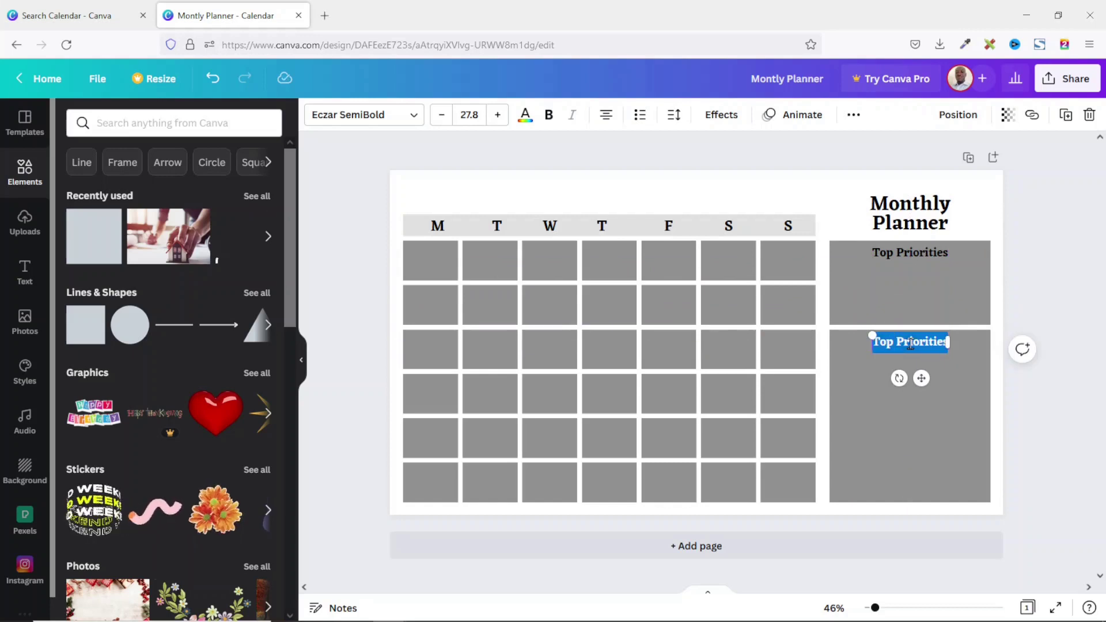
{"action": "type", "text": "Nothe"}
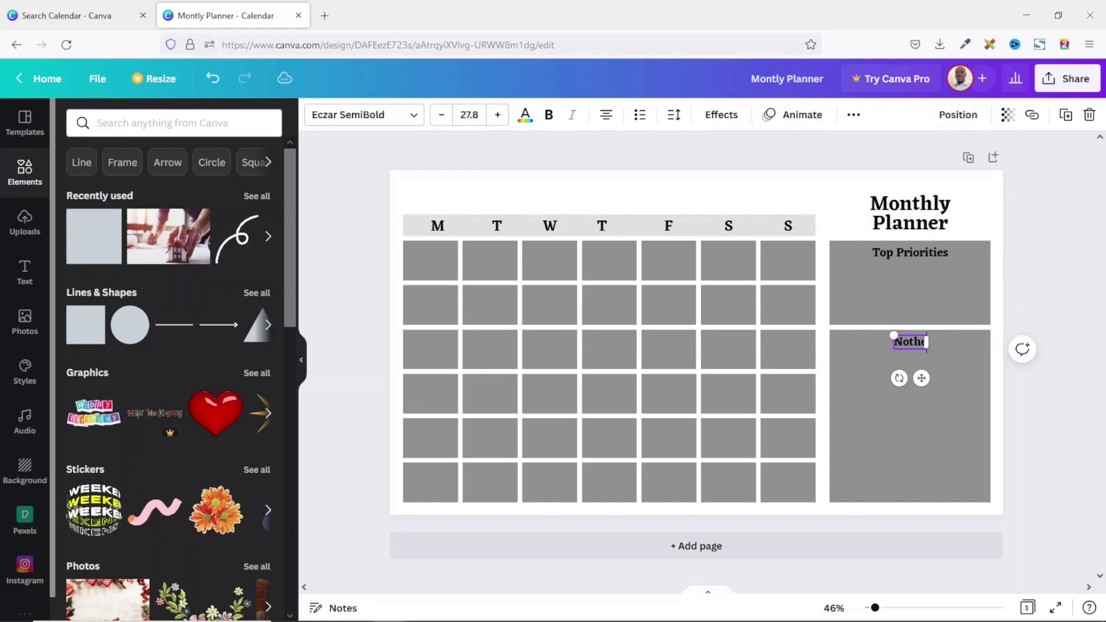
{"action": "key", "text": "BackSpace"}
{"action": "key", "text": "BackSpace"}
{"action": "type", "text": "es"}
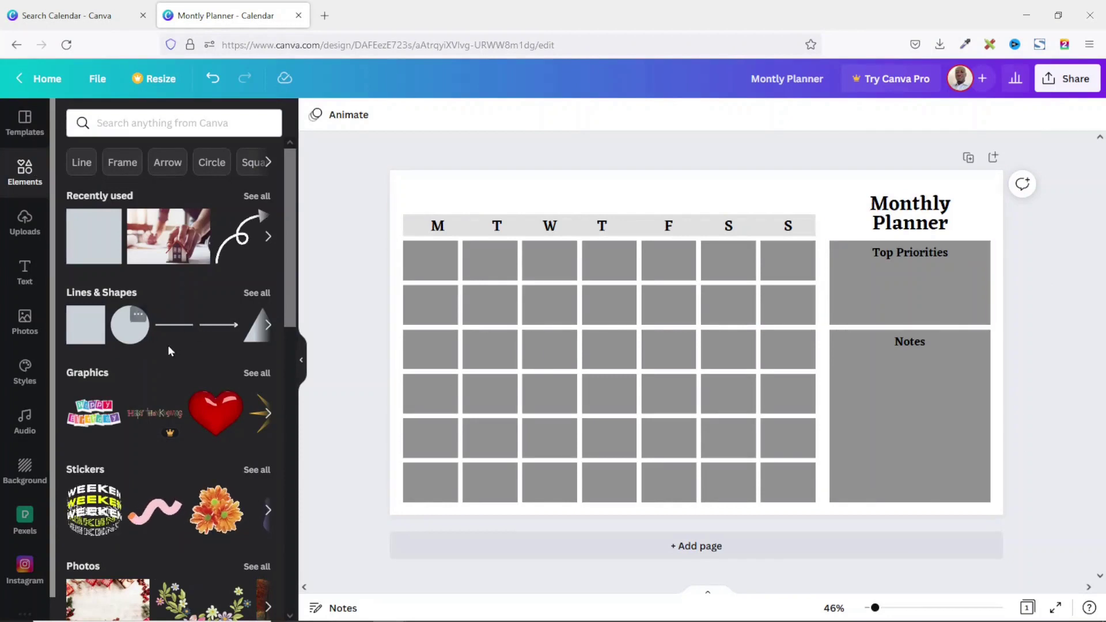
Add a straight line beneath the "Top Priorities" label, fitted to the box width, and set its line weight to 1
{"action": "left_click", "coordinate": [176, 331]}
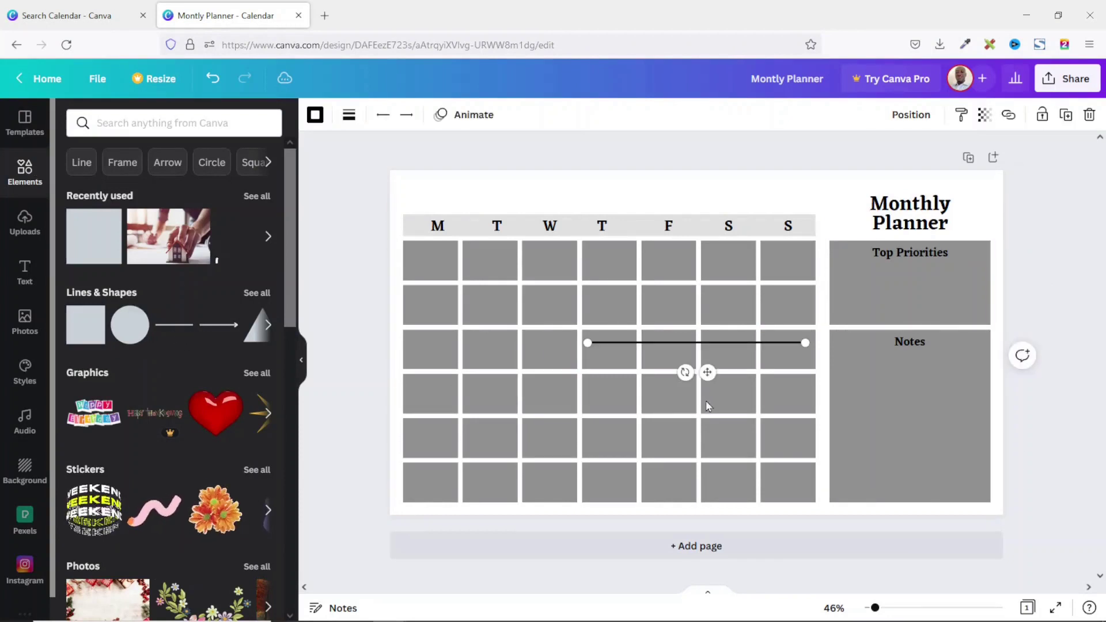
{"action": "left_click_drag", "start_coordinate": [713, 348], "coordinate": [980, 280]}
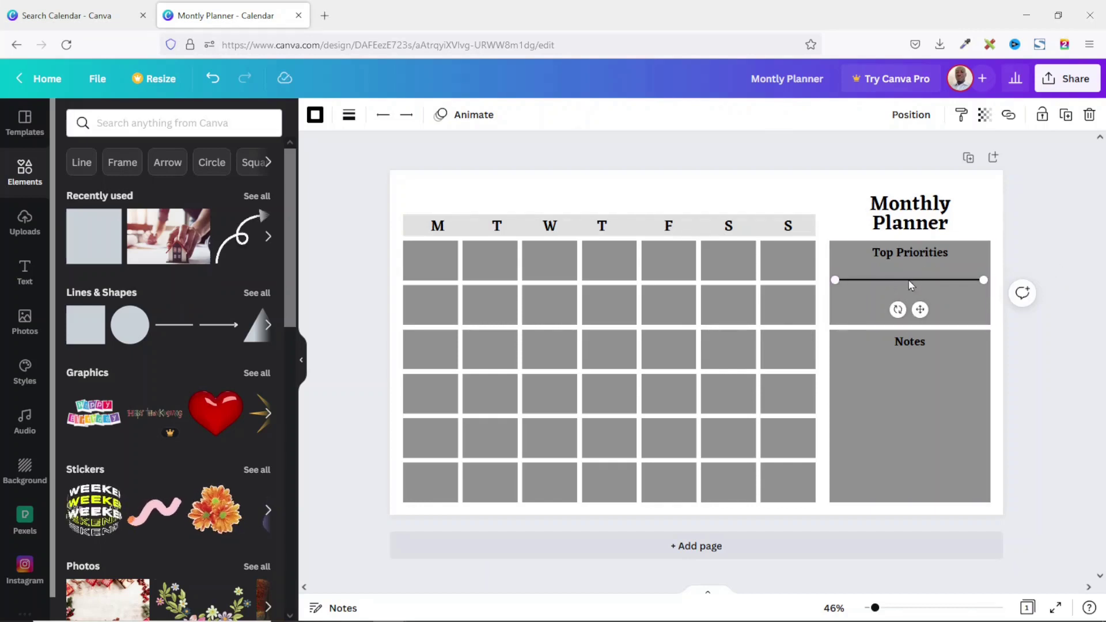
{"action": "left_click", "coordinate": [344, 115]}
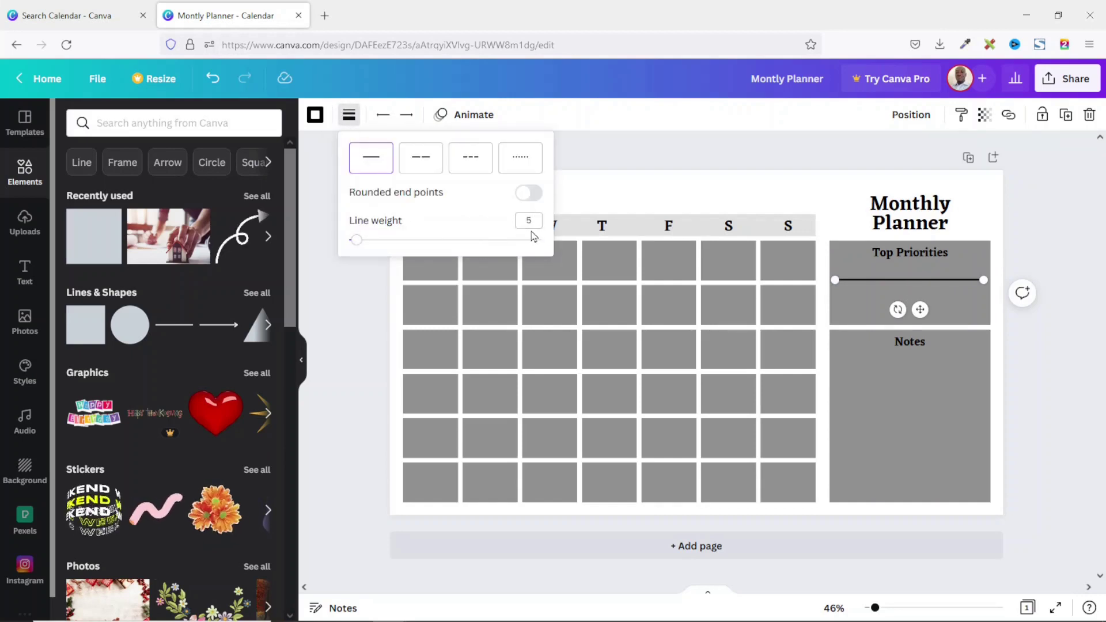
{"action": "left_click", "coordinate": [529, 220]}
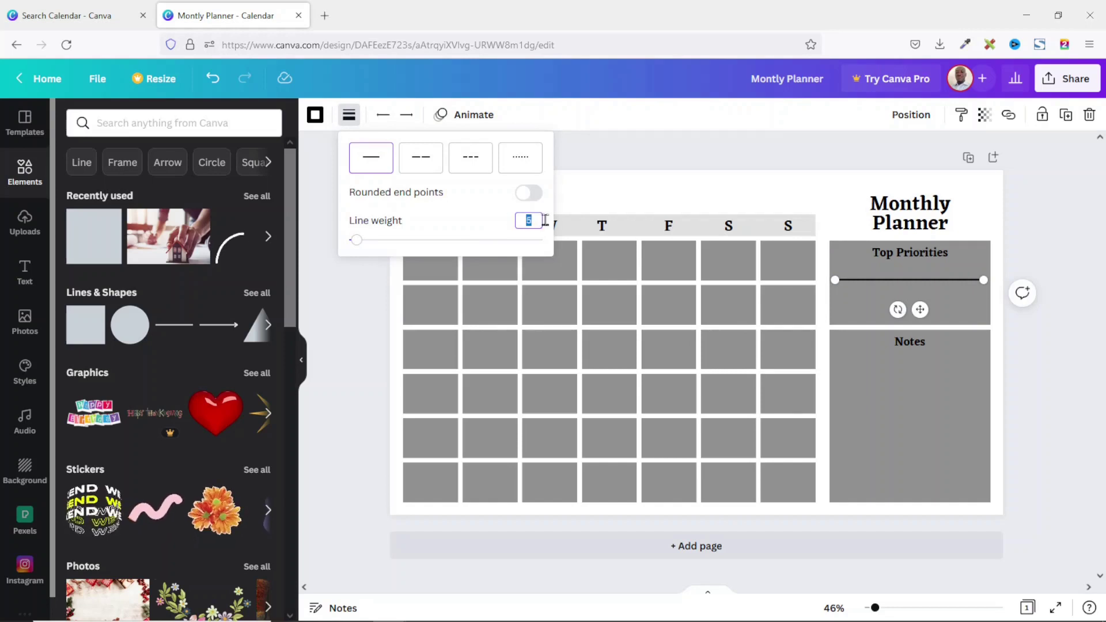
{"action": "type", "text": "1"}
{"action": "key", "text": "Return"}
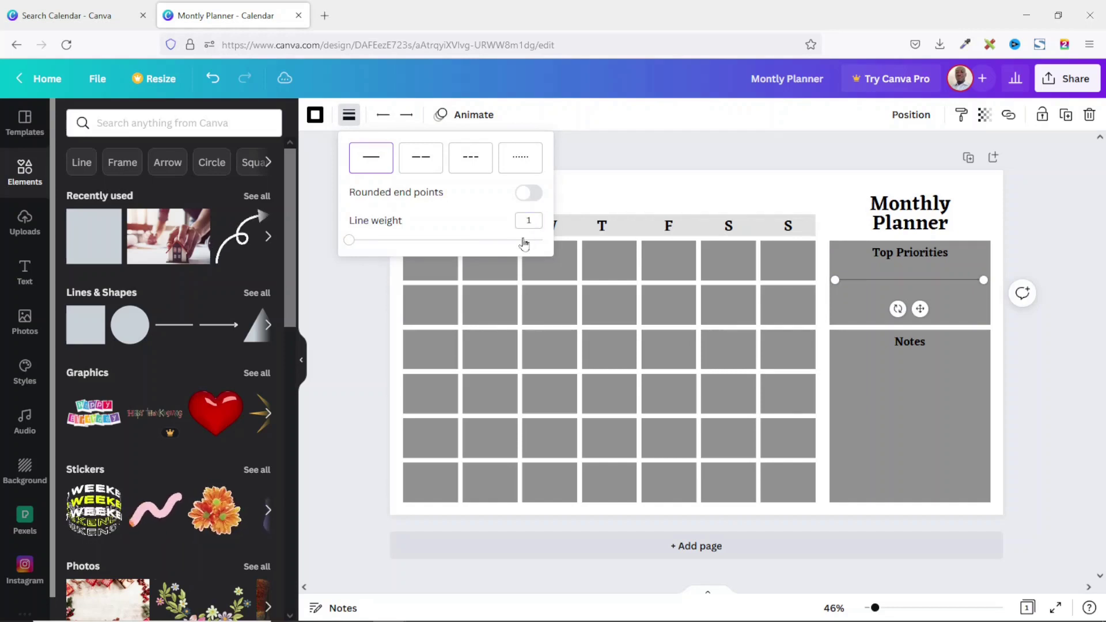
{"action": "left_click", "coordinate": [1043, 376]}
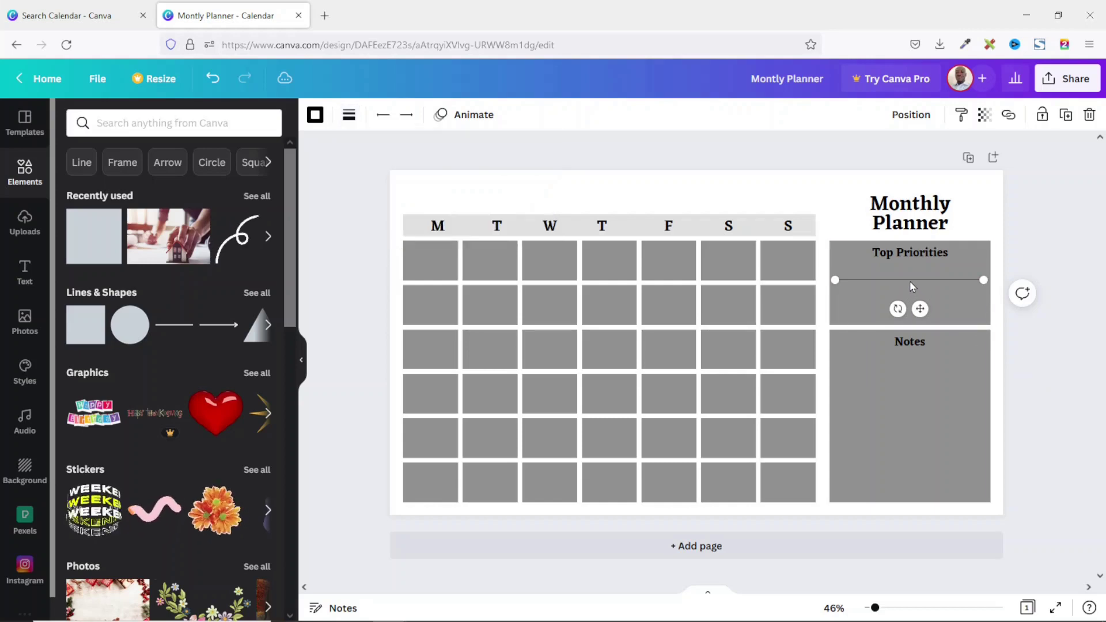
Duplicate the line under "Top Priorities" twice, stacking the copies at equal spacing to make three writing lines in the box
{"action": "key", "text": "ctrl+d"}
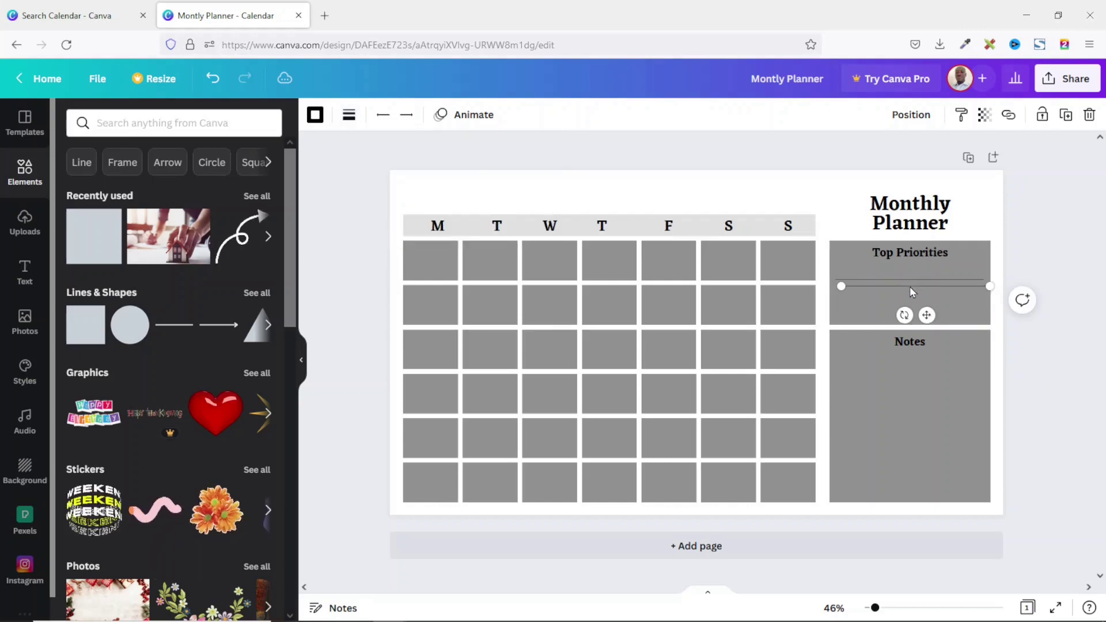
{"action": "left_click_drag", "start_coordinate": [905, 288], "coordinate": [899, 298]}
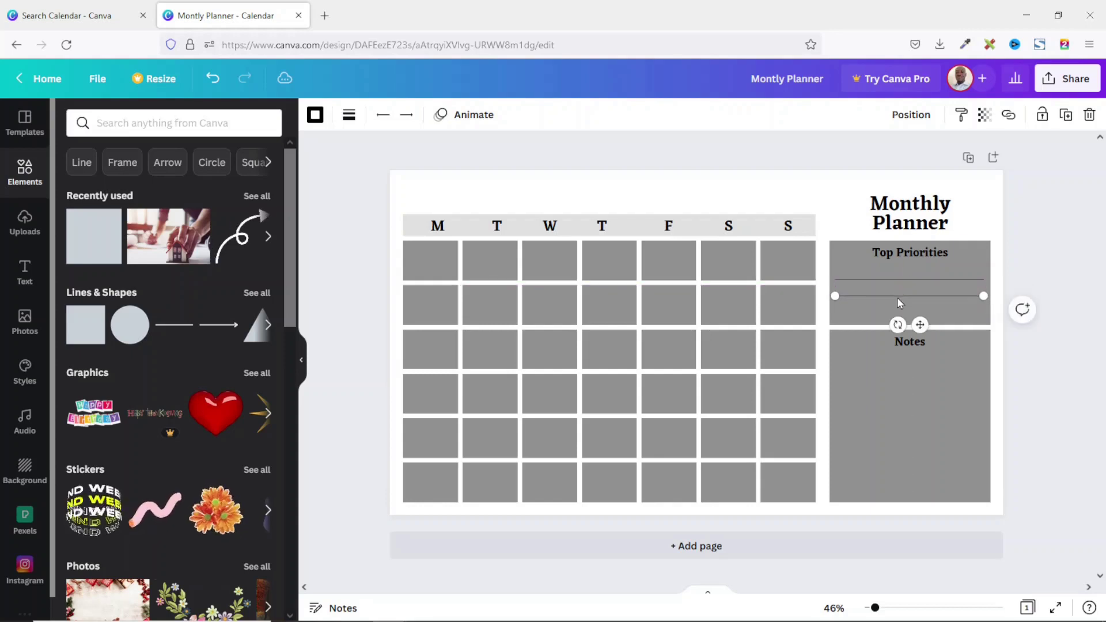
{"action": "key", "text": "ctrl+d"}
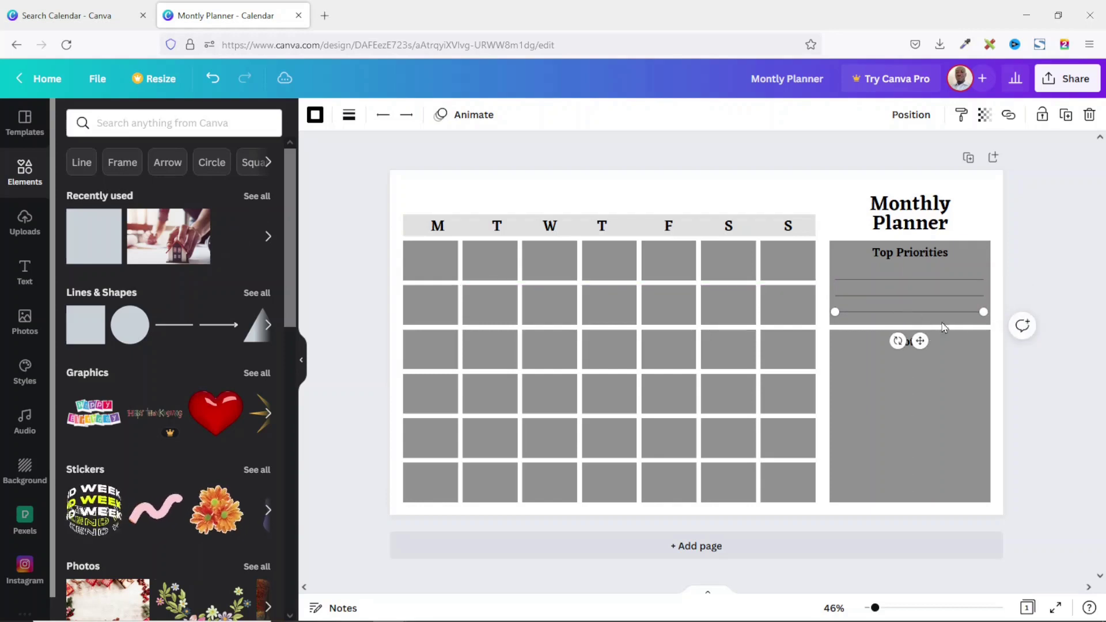
{"action": "left_click", "coordinate": [1058, 381]}
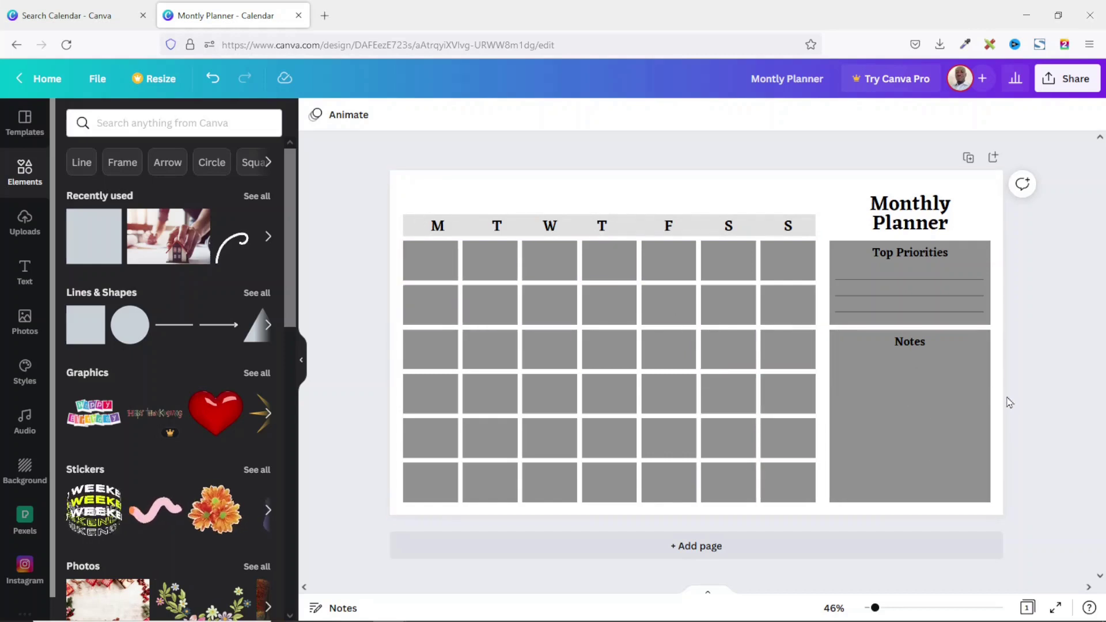
Search the elements for "flowers" and insert the watercolor bouquet with pink flowers and small orange blossoms
{"action": "left_click", "coordinate": [158, 122]}
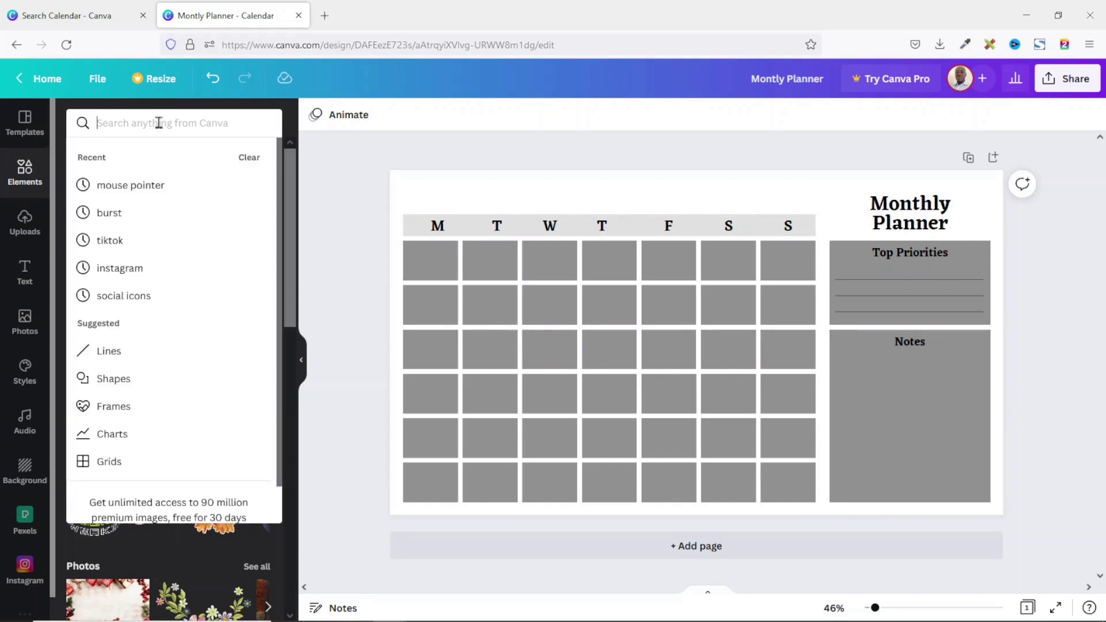
{"action": "type", "text": "flowers"}
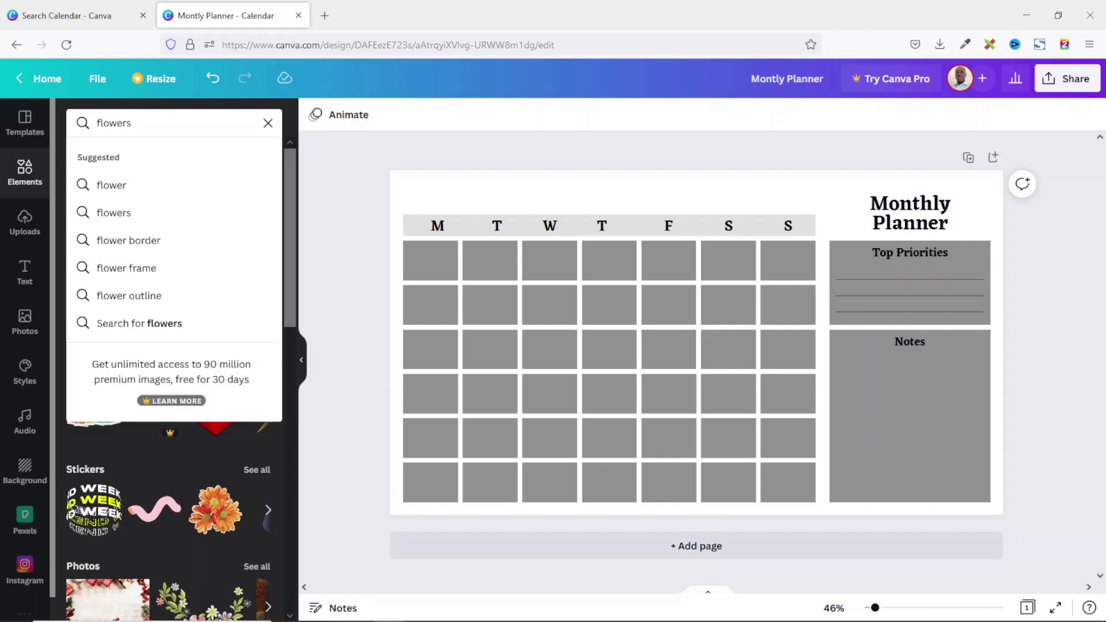
{"action": "key", "text": "Return"}
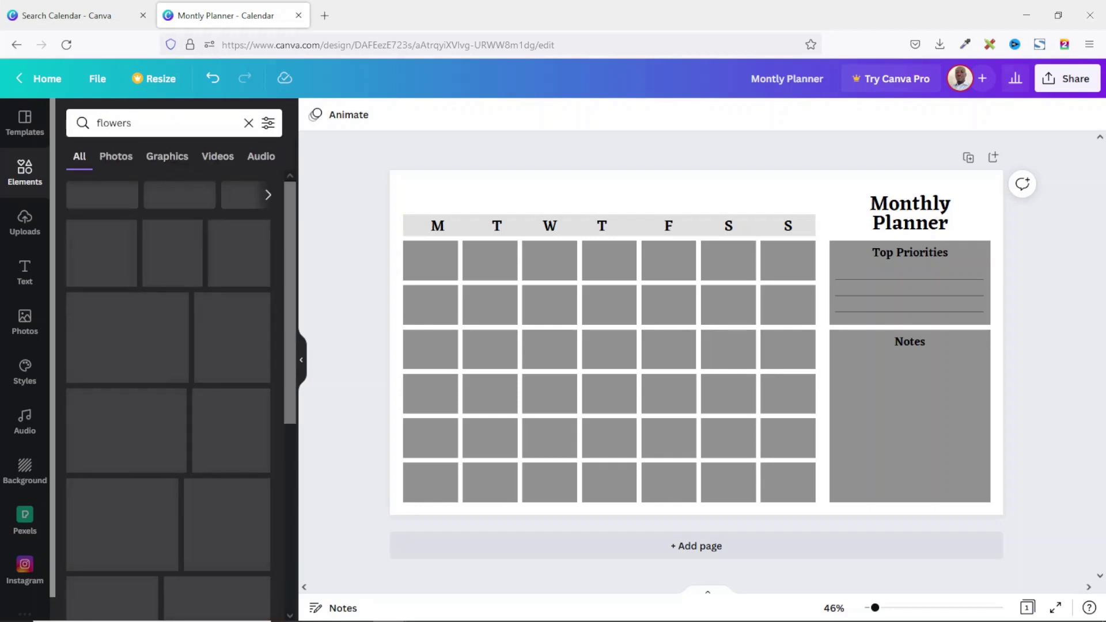
{"action": "scroll", "coordinate": [166, 403], "scroll_direction": "down", "scroll_amount": 4}
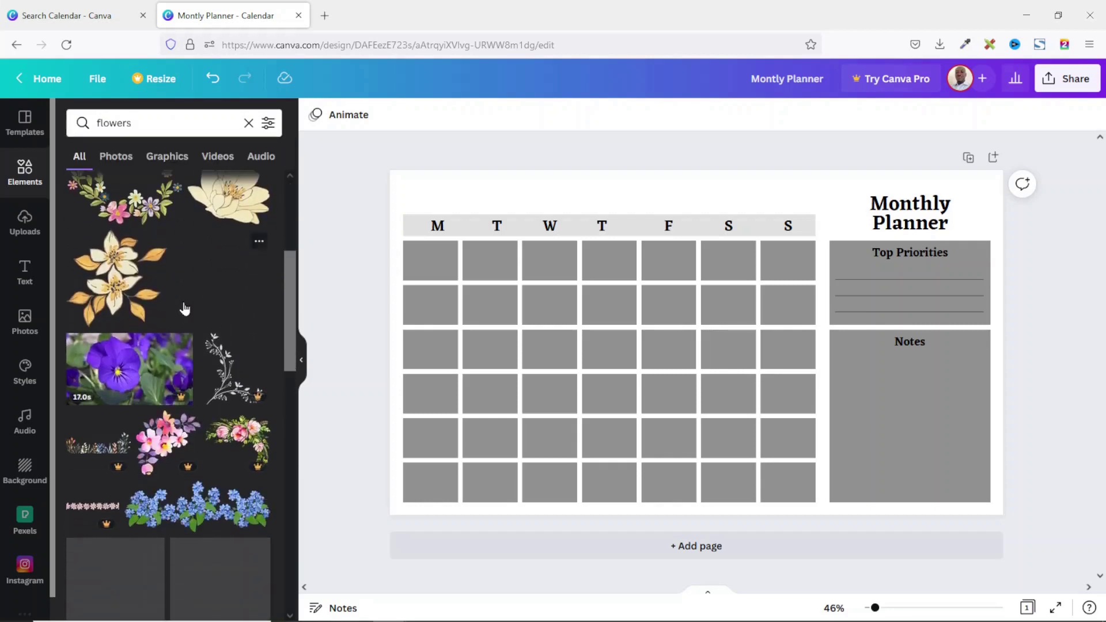
{"action": "scroll", "coordinate": [202, 398], "scroll_direction": "down", "scroll_amount": 3}
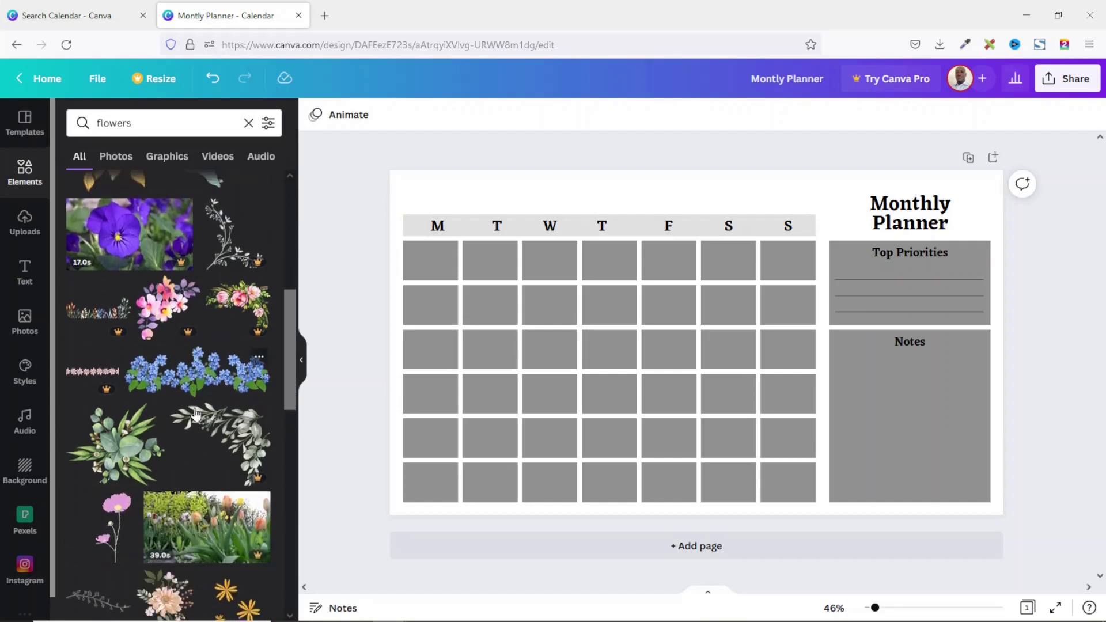
{"action": "scroll", "coordinate": [195, 415], "scroll_direction": "down", "scroll_amount": 5}
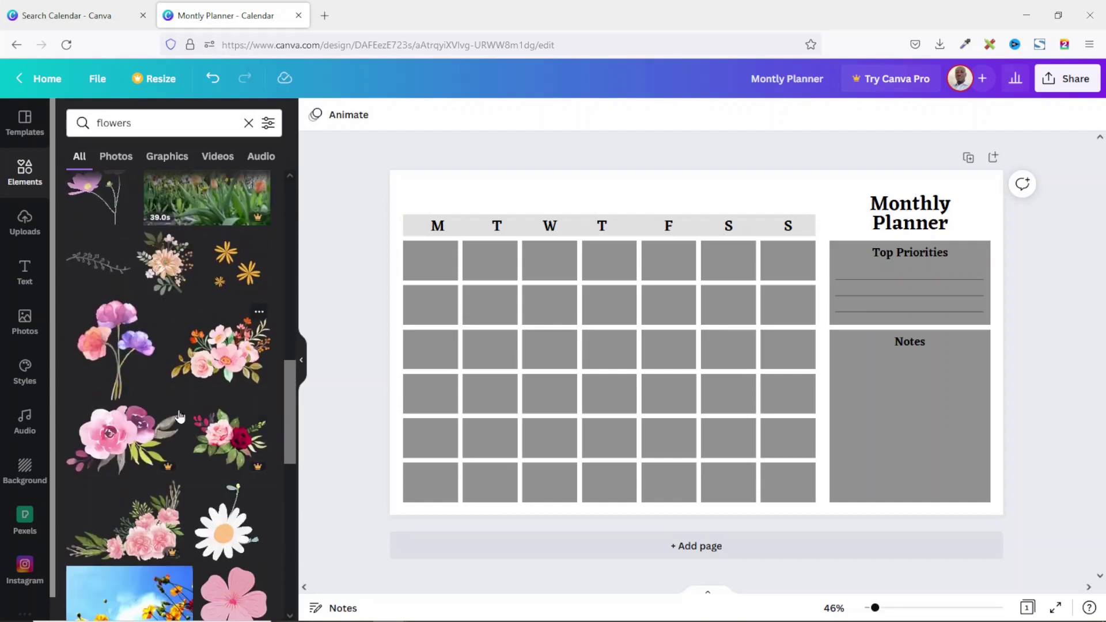
{"action": "scroll", "coordinate": [181, 424], "scroll_direction": "down", "scroll_amount": 1}
{"action": "scroll", "coordinate": [181, 423], "scroll_direction": "down", "scroll_amount": 3}
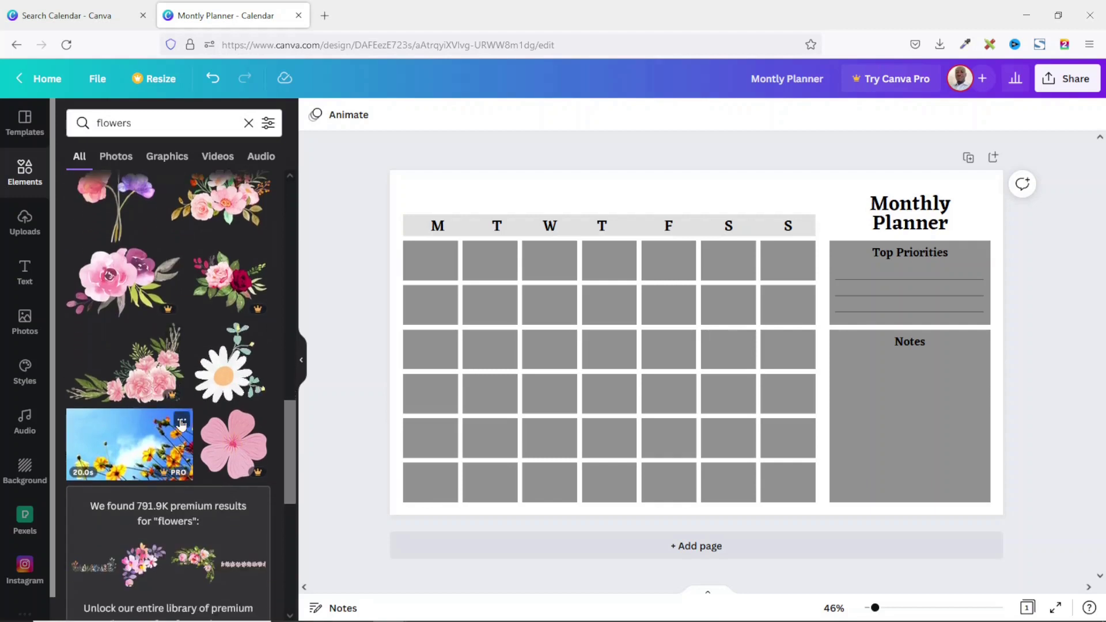
{"action": "scroll", "coordinate": [159, 429], "scroll_direction": "down", "scroll_amount": 5}
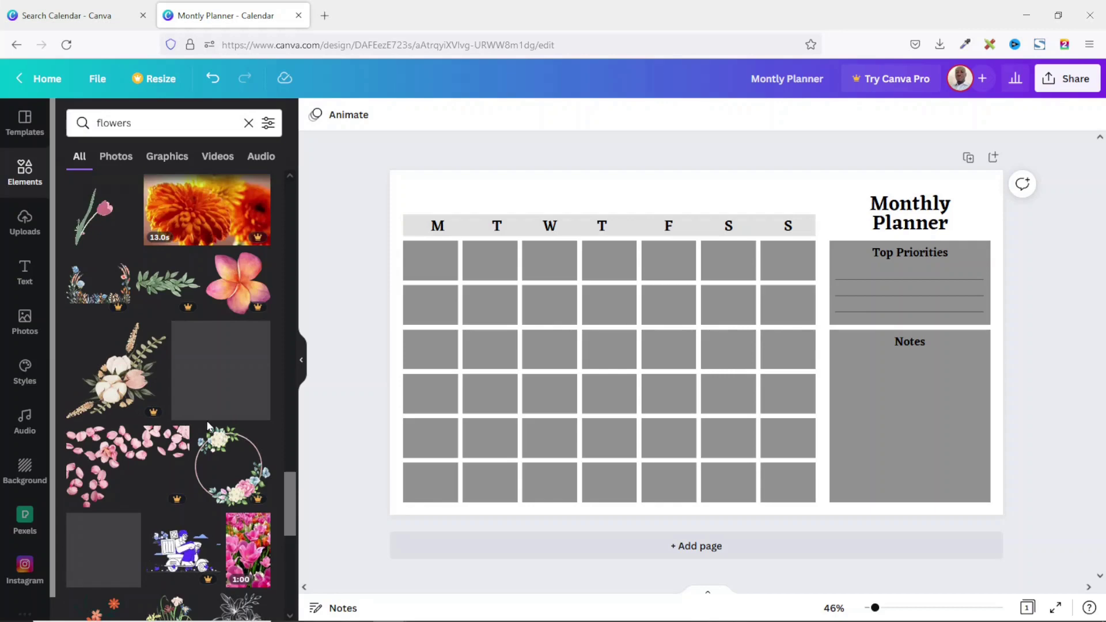
{"action": "scroll", "coordinate": [207, 421], "scroll_direction": "up", "scroll_amount": 10}
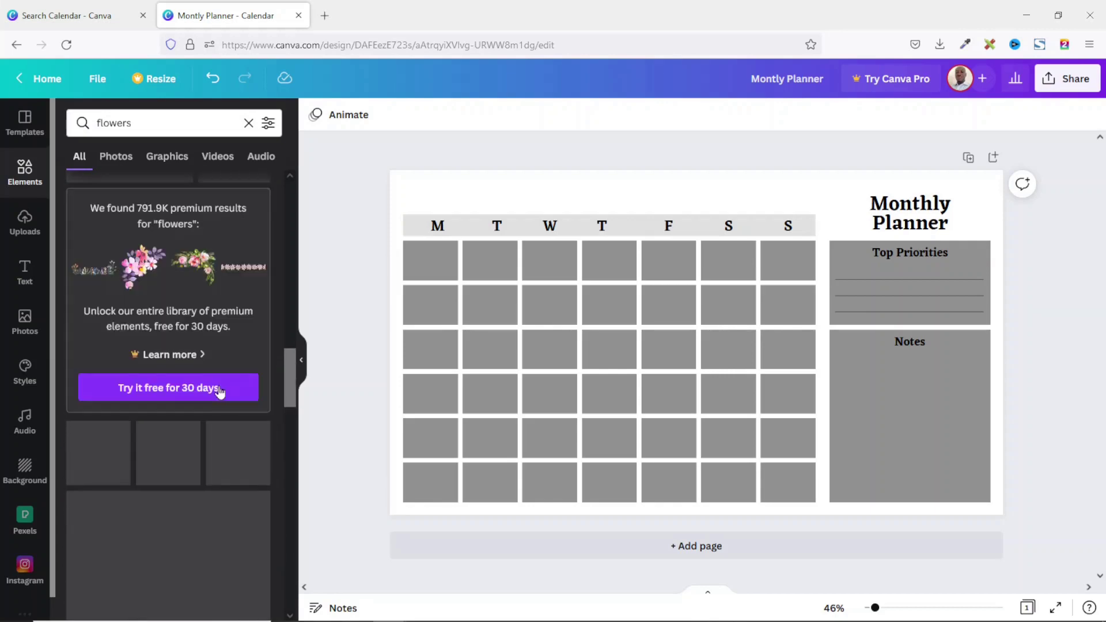
{"action": "scroll", "coordinate": [218, 379], "scroll_direction": "up", "scroll_amount": 5}
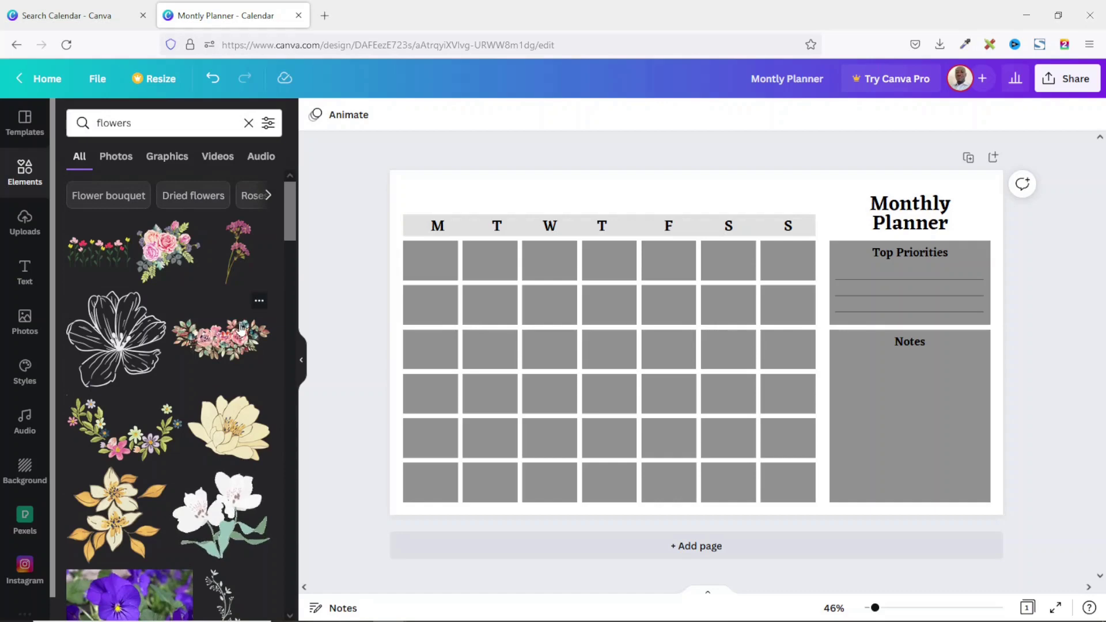
{"action": "scroll", "coordinate": [241, 328], "scroll_direction": "down", "scroll_amount": 10}
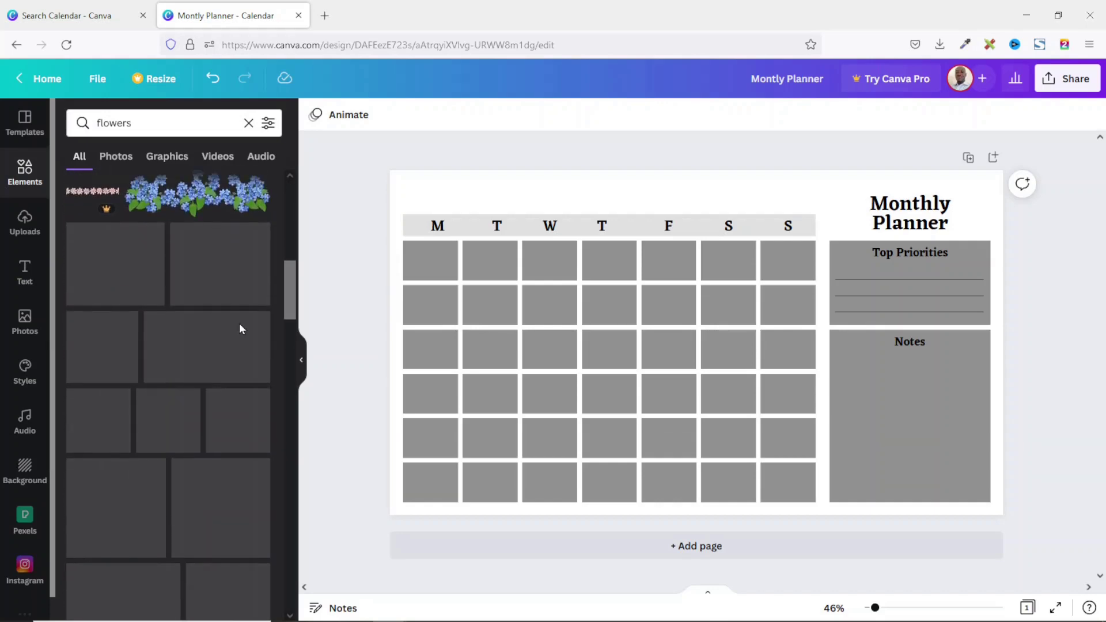
{"action": "scroll", "coordinate": [274, 345], "scroll_direction": "down", "scroll_amount": 3}
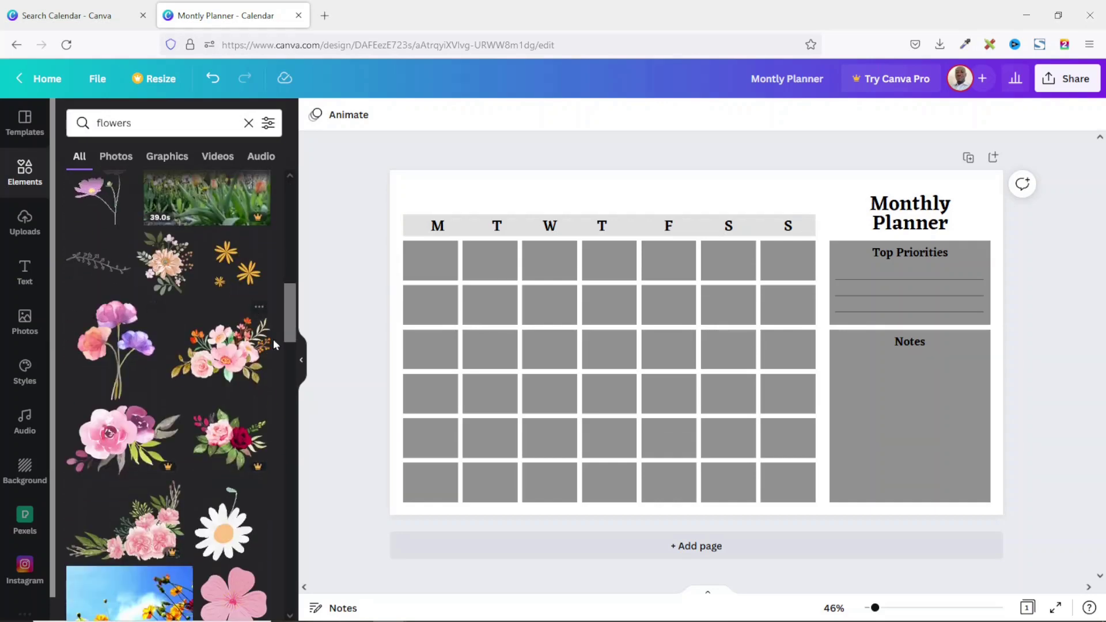
{"action": "left_click", "coordinate": [219, 357]}
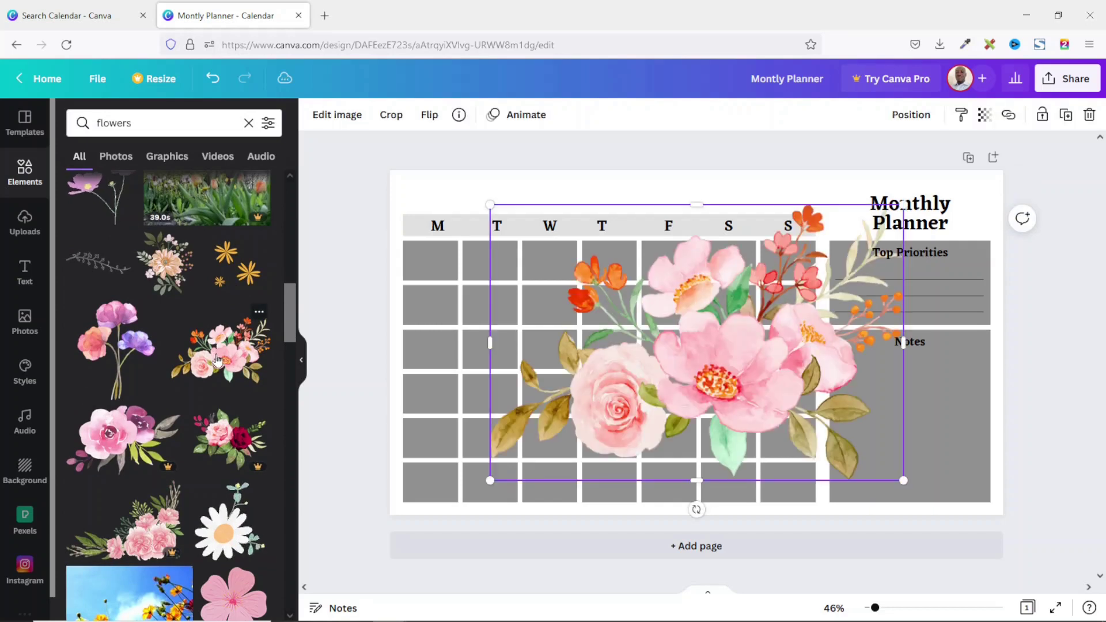
Shrink the bouquet, tilt it slightly counterclockwise, and place it partly off the page at the lower-right corner over the Notes box
{"action": "left_click_drag", "start_coordinate": [853, 243], "coordinate": [692, 347]}
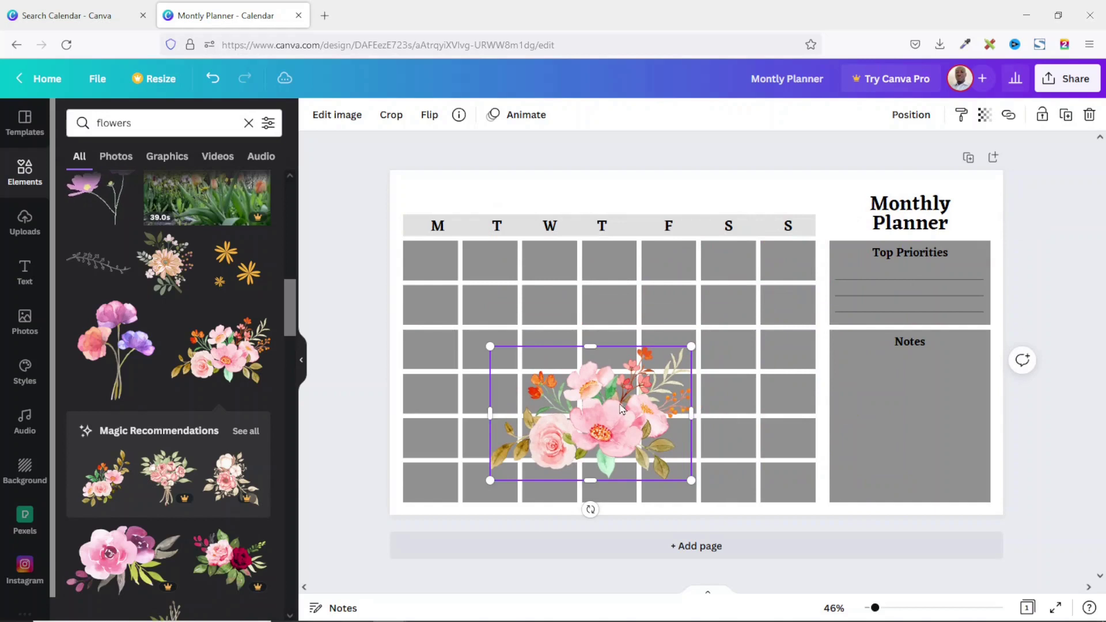
{"action": "left_click_drag", "start_coordinate": [689, 347], "coordinate": [669, 361]}
{"action": "left_click_drag", "start_coordinate": [628, 463], "coordinate": [950, 486]}
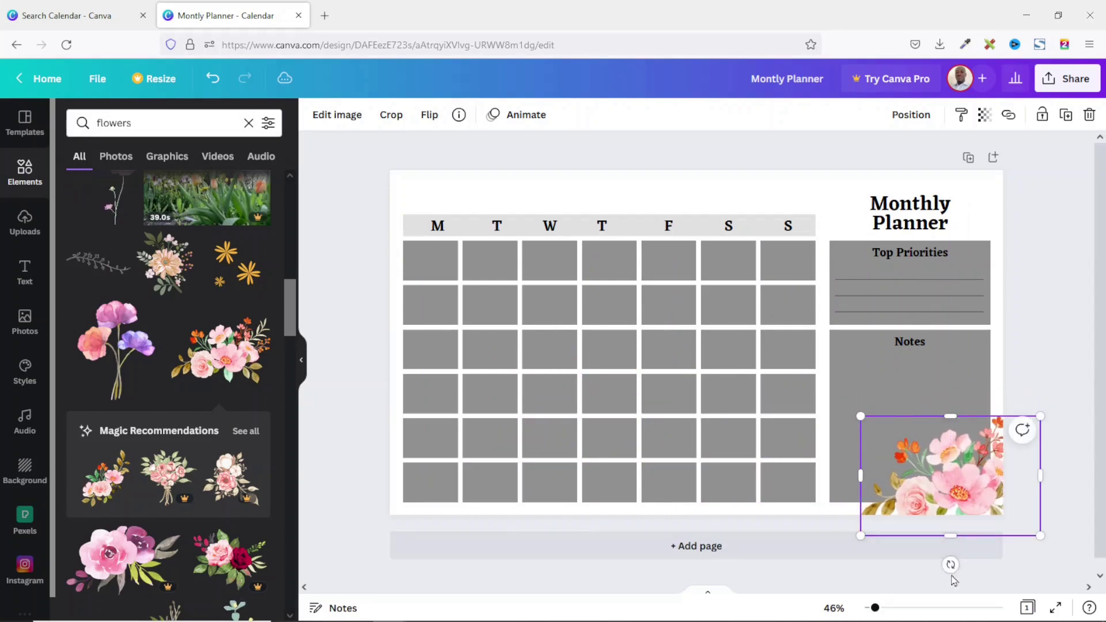
{"action": "left_click_drag", "start_coordinate": [948, 563], "coordinate": [974, 565]}
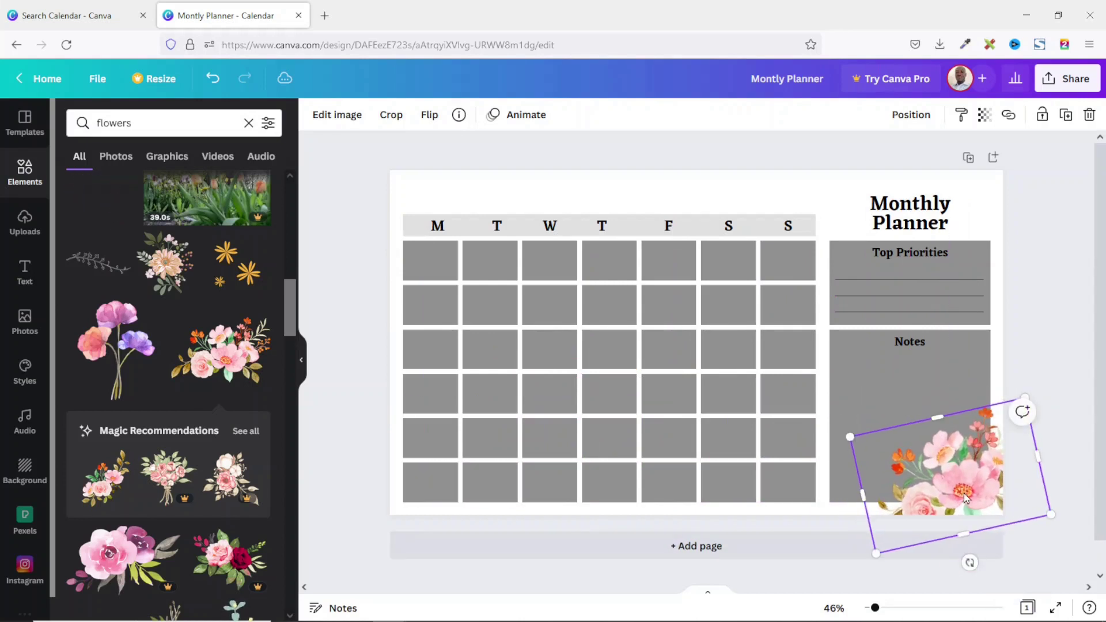
{"action": "left_click_drag", "start_coordinate": [963, 491], "coordinate": [970, 503]}
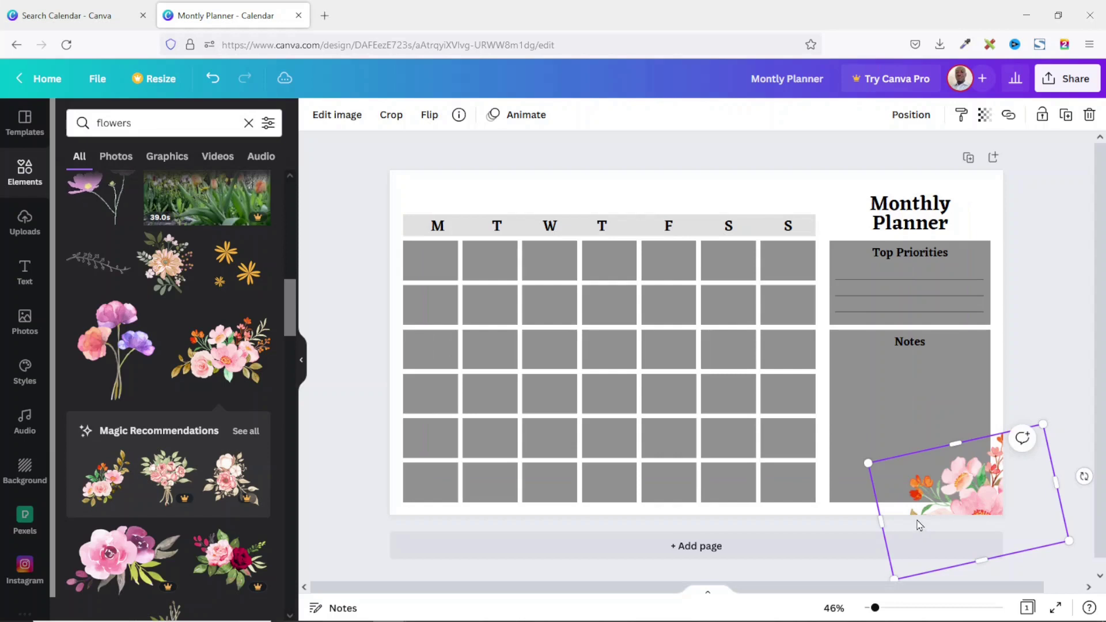
Try sending the corner bouquet backward behind the Notes box, and undo the layer change
{"action": "left_click", "coordinate": [909, 113]}
{"action": "left_click", "coordinate": [864, 156]}
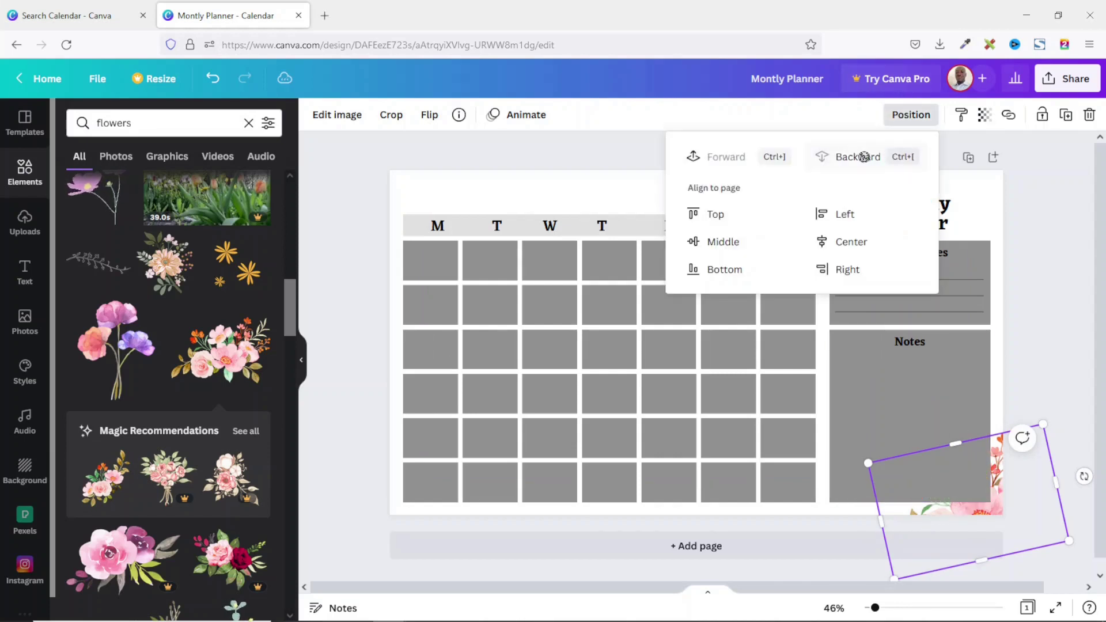
{"action": "left_click", "coordinate": [1049, 342]}
{"action": "left_click", "coordinate": [1049, 342]}
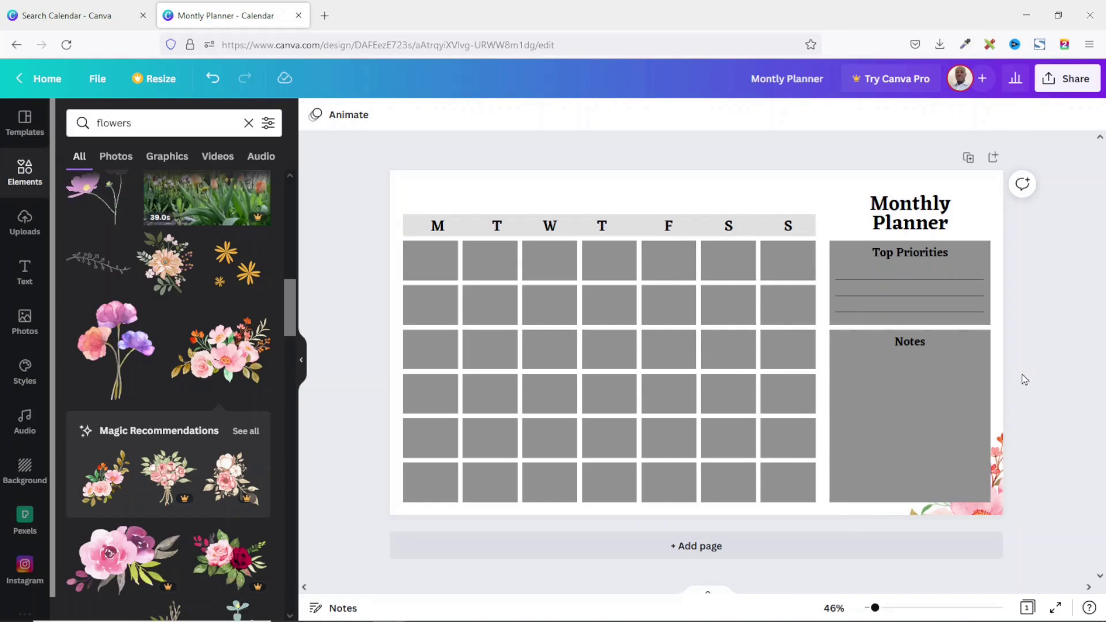
{"action": "left_click", "coordinate": [212, 79]}
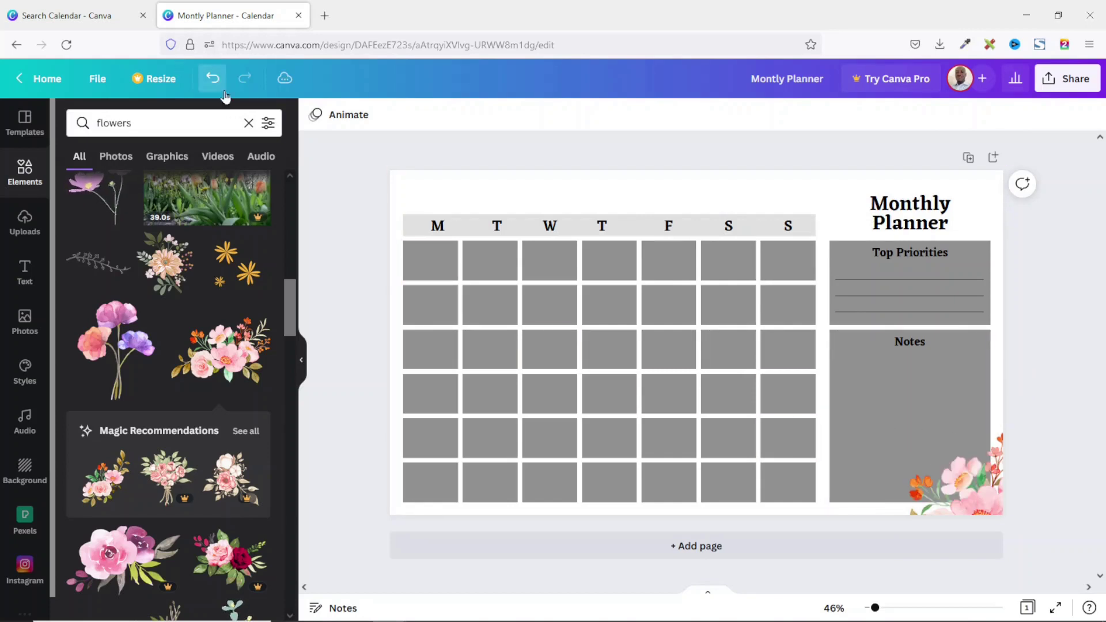
Duplicate the bouquet, move the copy to the page's upper-left corner, and rotate it so its blossoms point inward onto the page
{"action": "left_click", "coordinate": [987, 498]}
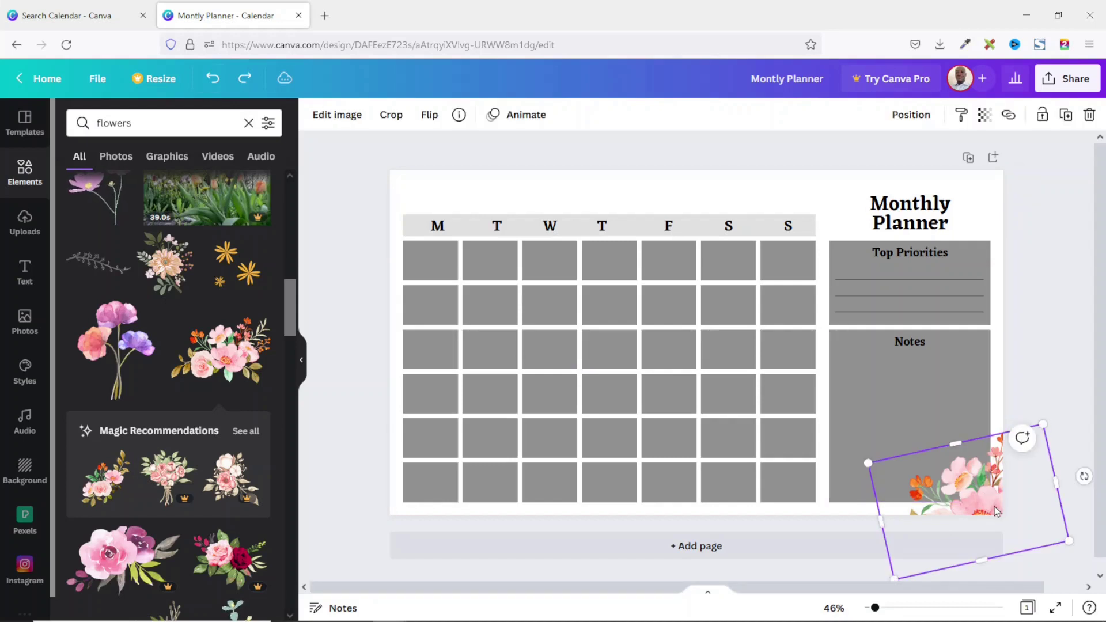
{"action": "key", "text": "ctrl+d"}
{"action": "left_click_drag", "start_coordinate": [994, 506], "coordinate": [357, 161]}
{"action": "left_click_drag", "start_coordinate": [449, 314], "coordinate": [401, 163]}
{"action": "left_click_drag", "start_coordinate": [372, 318], "coordinate": [352, 349]}
{"action": "left_click_drag", "start_coordinate": [414, 232], "coordinate": [439, 199]}
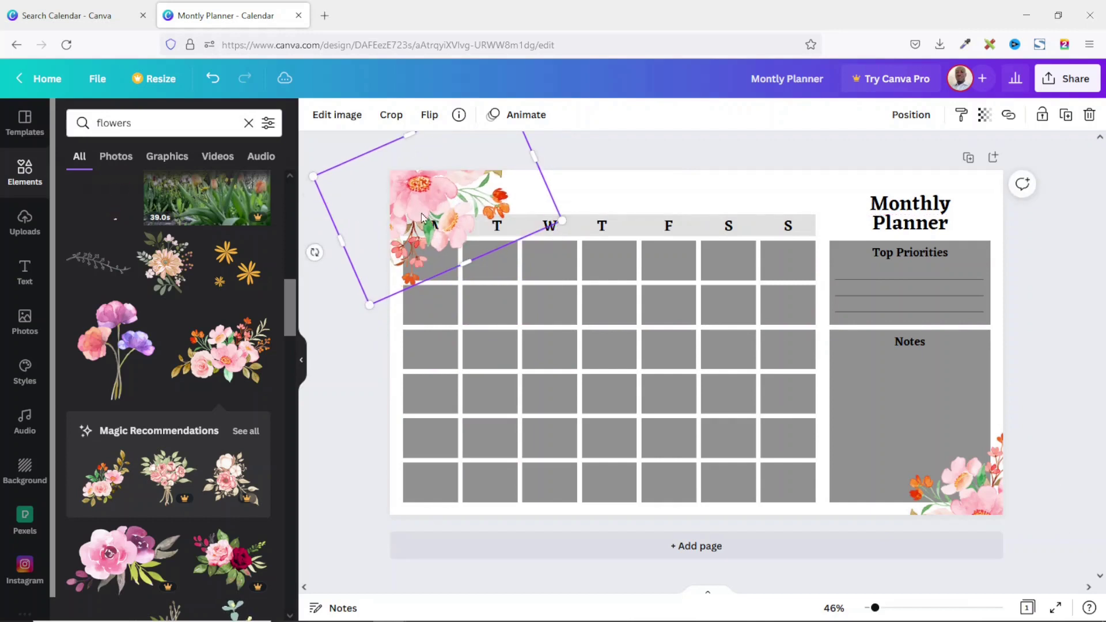
Send the upper-left bouquet backward until it lies behind the weekday header bar and the day boxes
{"action": "left_click", "coordinate": [907, 114]}
{"action": "left_click", "coordinate": [832, 165]}
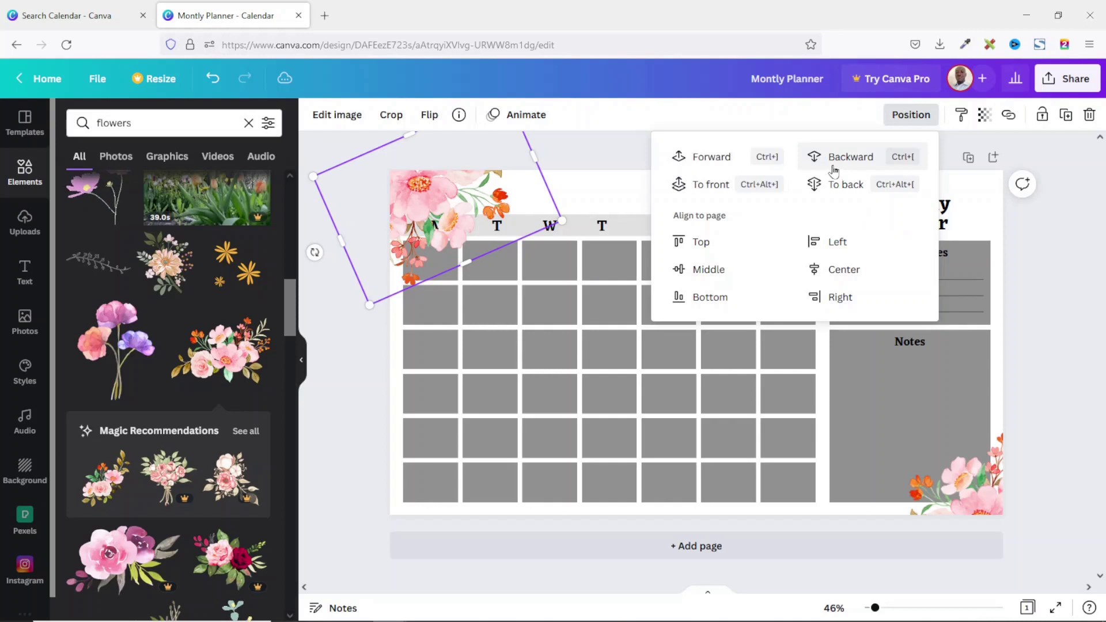
{"action": "left_click", "coordinate": [845, 162]}
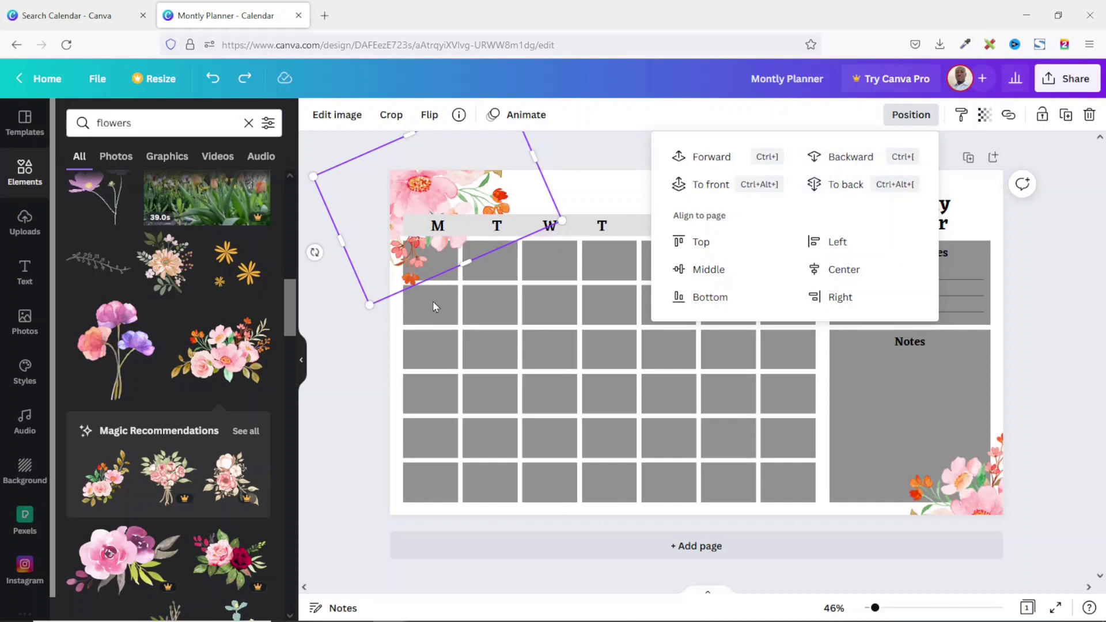
{"action": "left_click", "coordinate": [836, 156]}
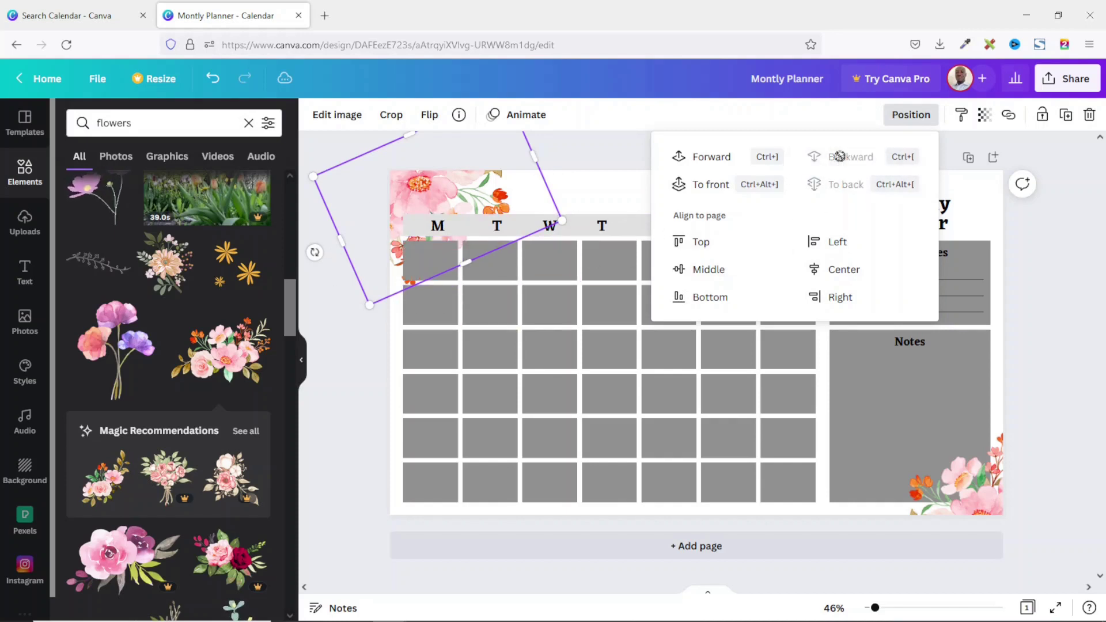
{"action": "left_click", "coordinate": [354, 368]}
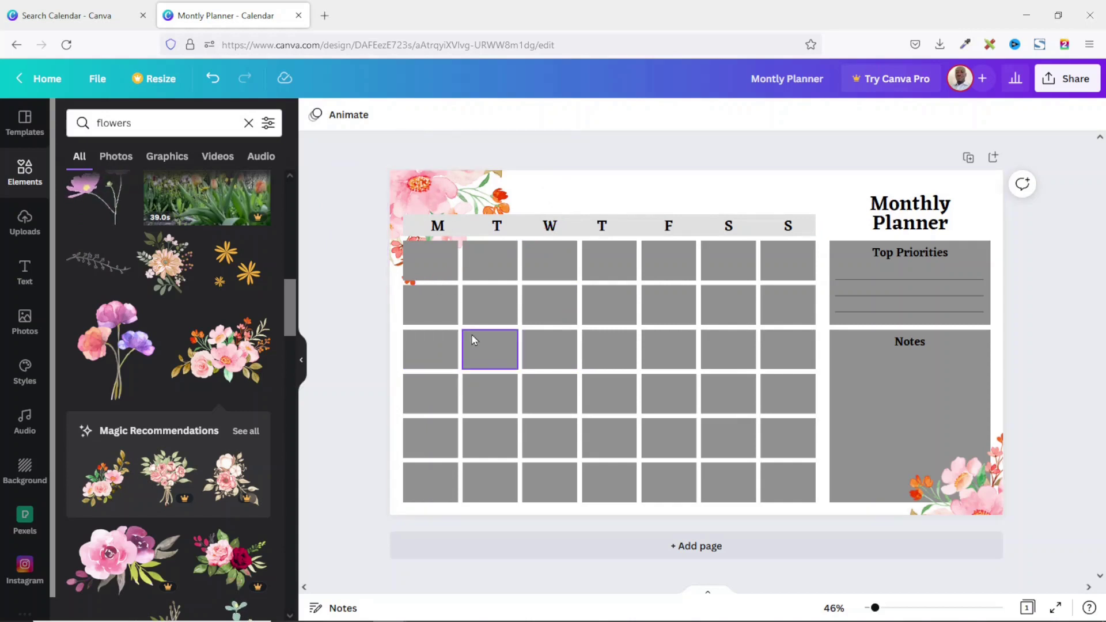
Fill the first day box under M with the light pink from the bouquet's photo colors
{"action": "left_click", "coordinate": [445, 267]}
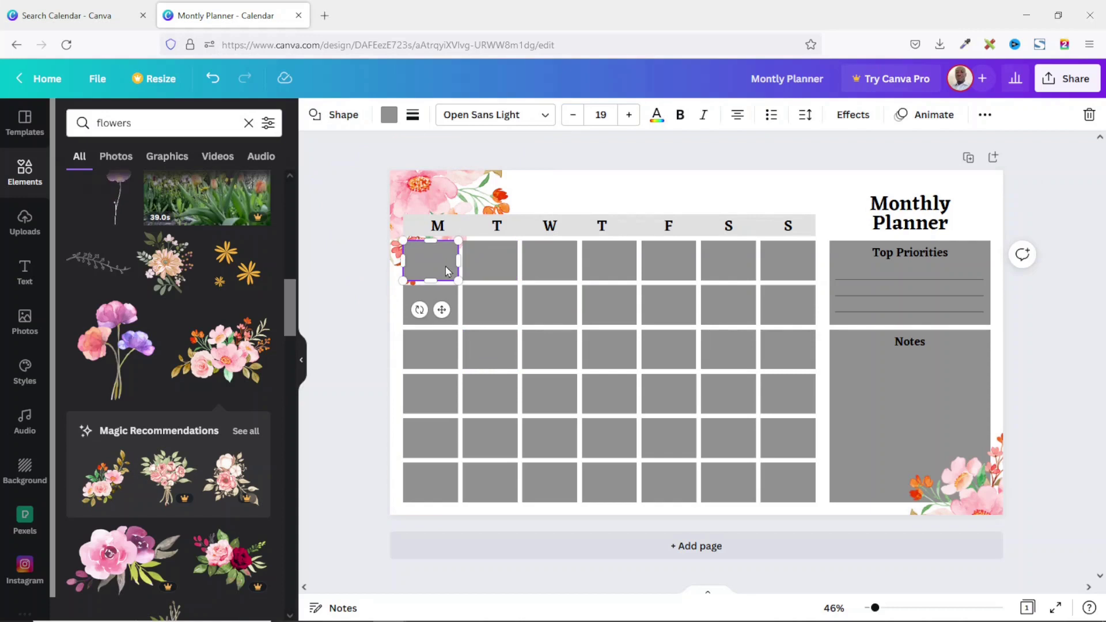
{"action": "left_click", "coordinate": [389, 115]}
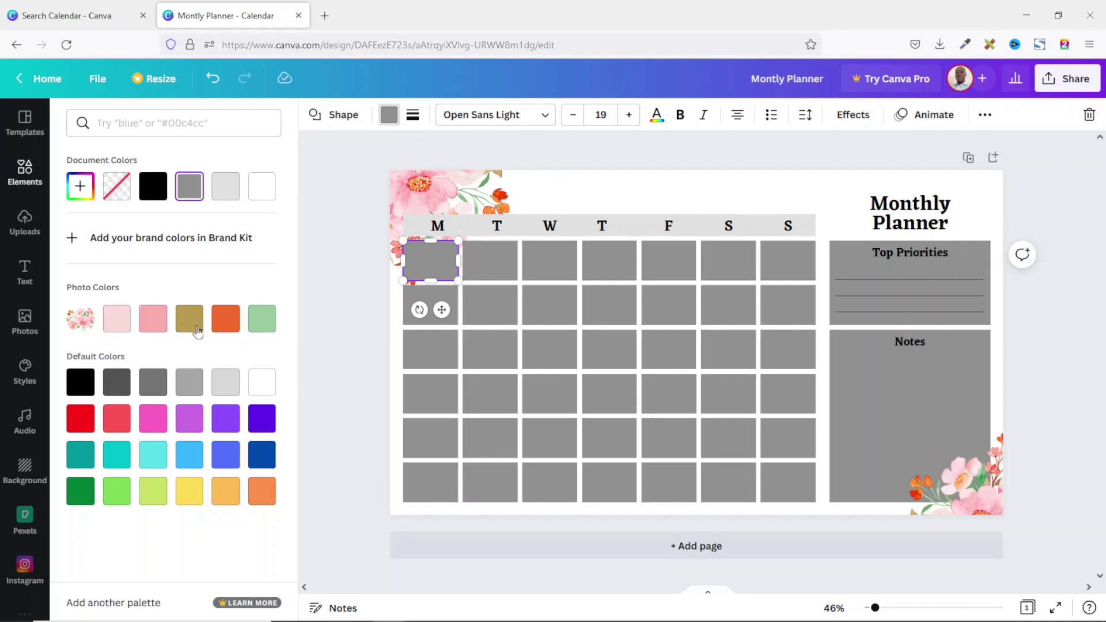
{"action": "left_click", "coordinate": [116, 328]}
{"action": "left_click", "coordinate": [375, 447]}
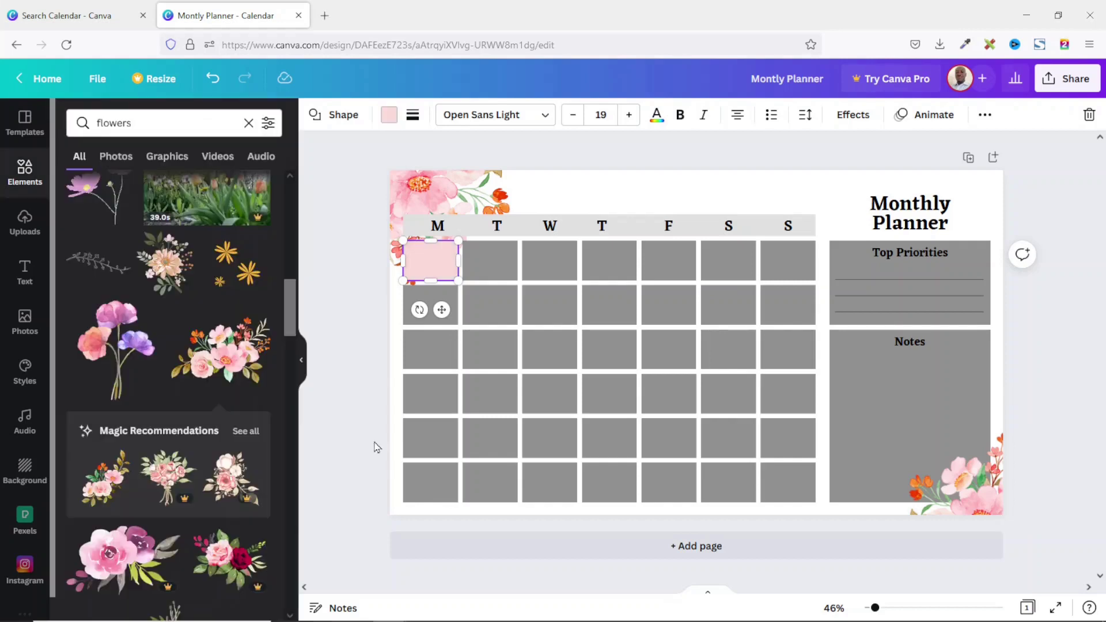
{"action": "left_click", "coordinate": [363, 356]}
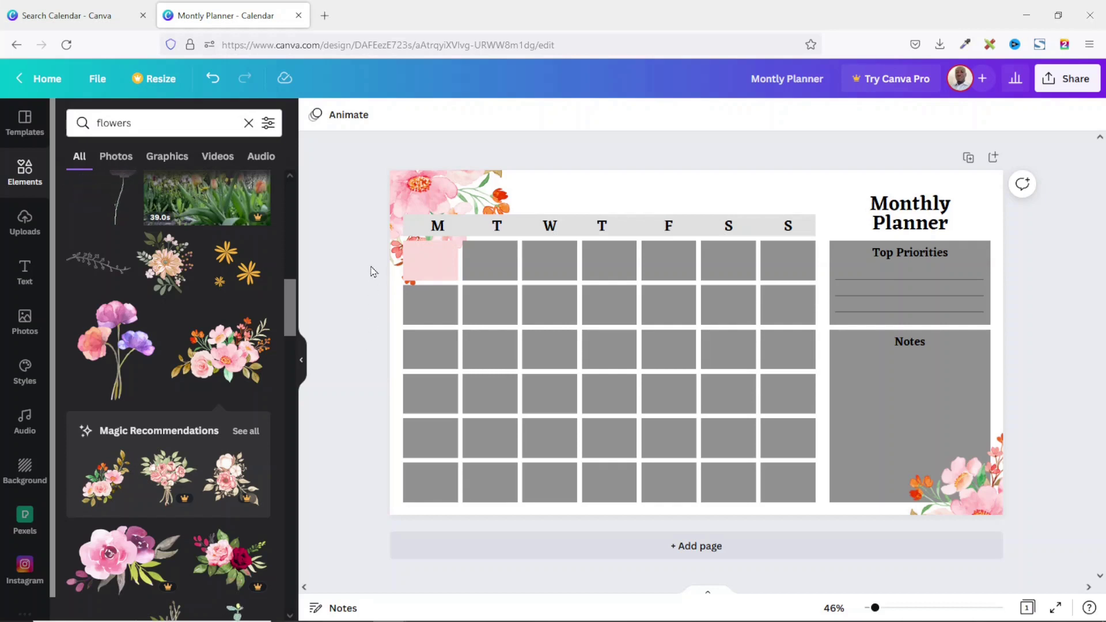
Fill the weekday header bar, all day boxes, and the Top Priorities and Notes boxes with the light pink from the bouquet's photo colors
{"action": "left_click_drag", "start_coordinate": [377, 211], "coordinate": [1034, 520]}
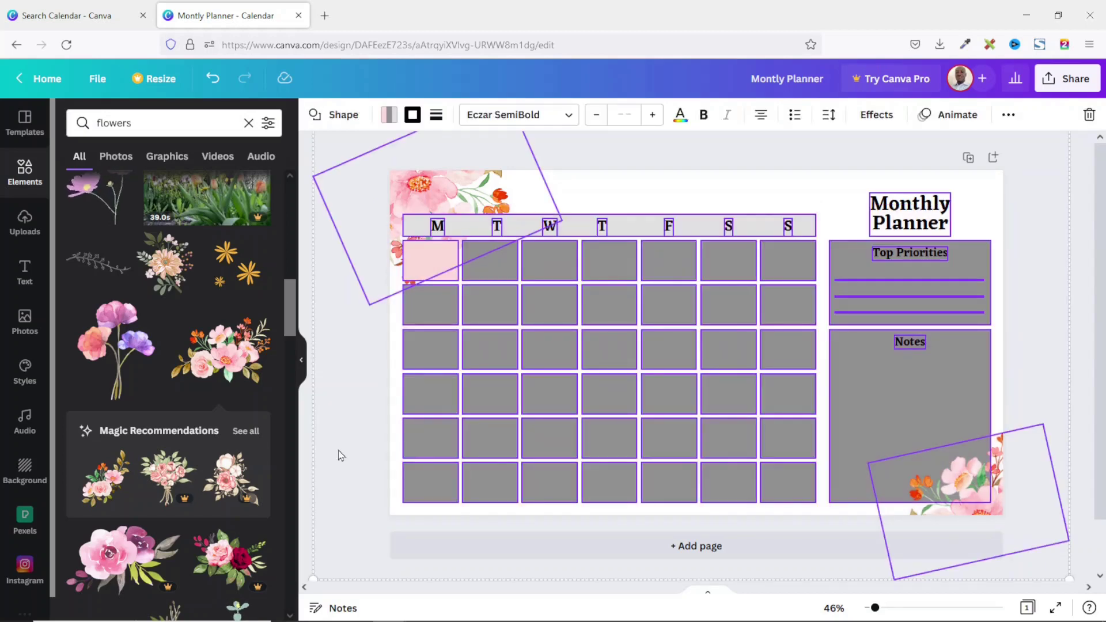
{"action": "left_click", "coordinate": [390, 114]}
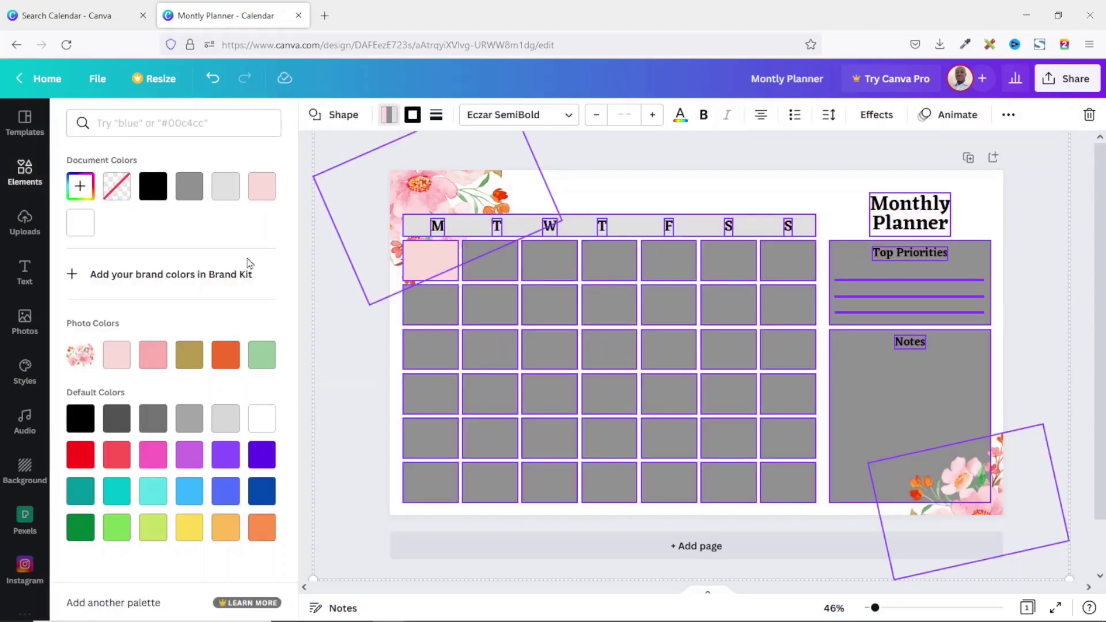
{"action": "left_click", "coordinate": [117, 355]}
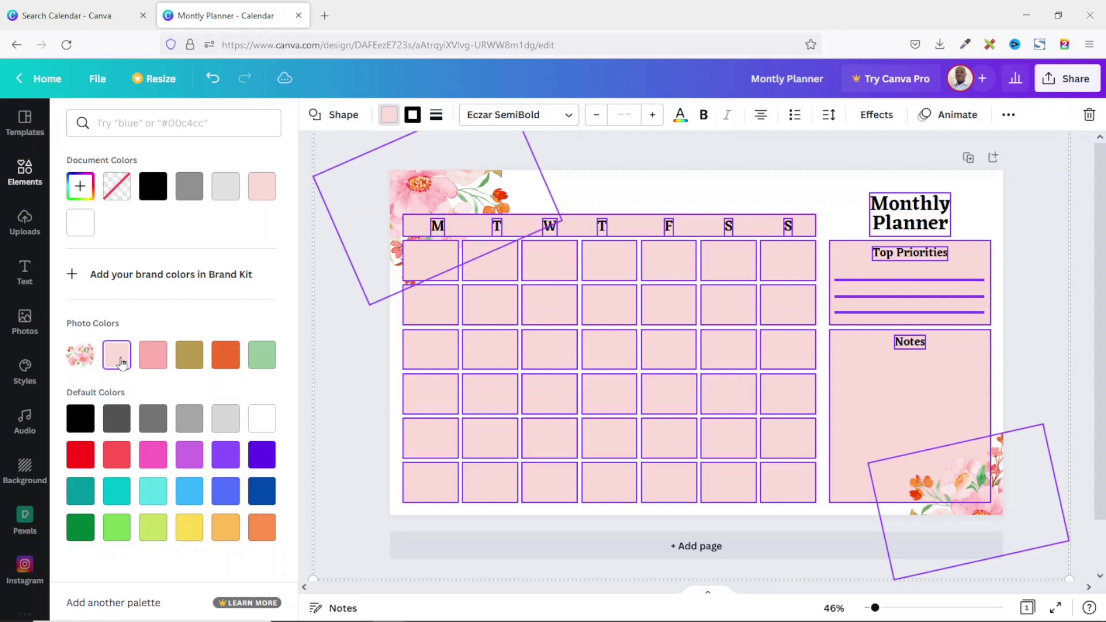
{"action": "key", "text": "Escape"}
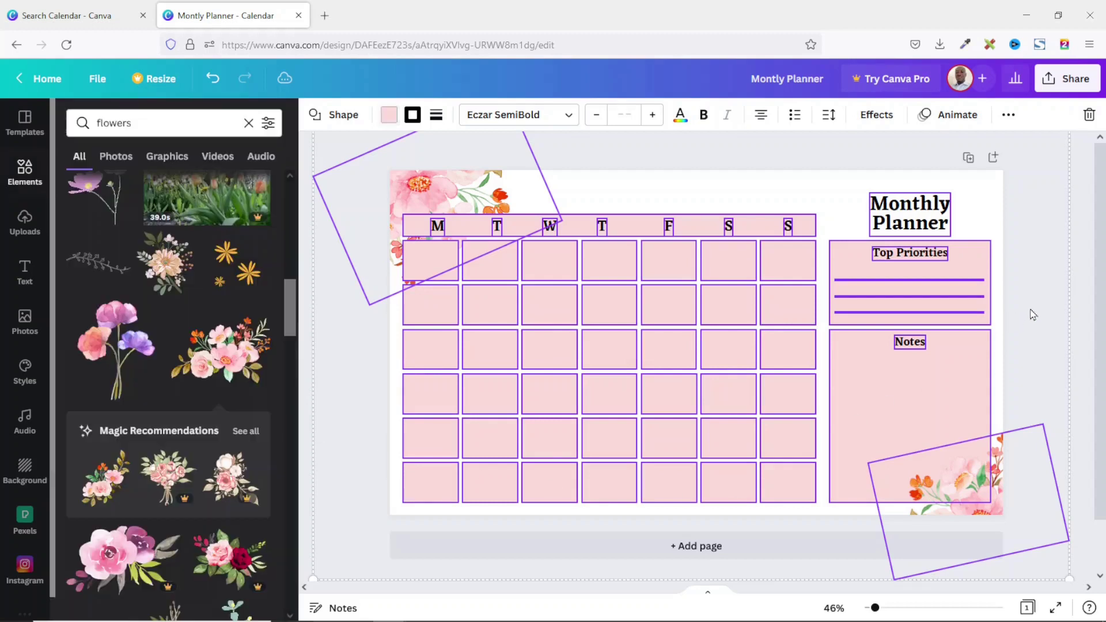
{"action": "left_click", "coordinate": [1046, 300]}
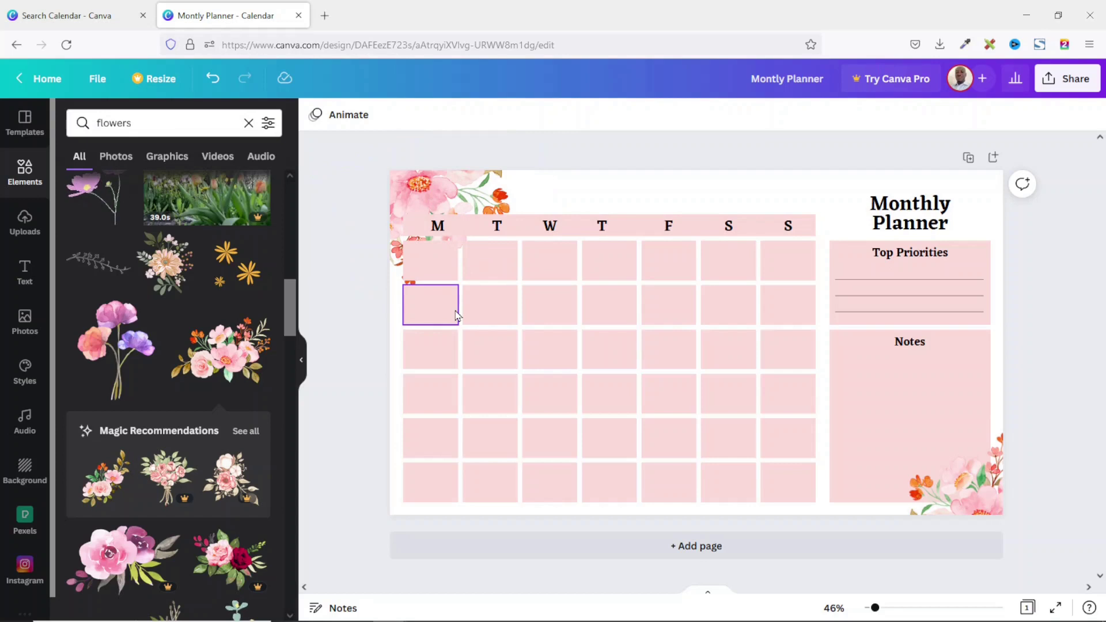
Color the Top Priorities and Notes headings with the orange from the bouquet's photo colors
{"action": "left_click", "coordinate": [912, 261]}
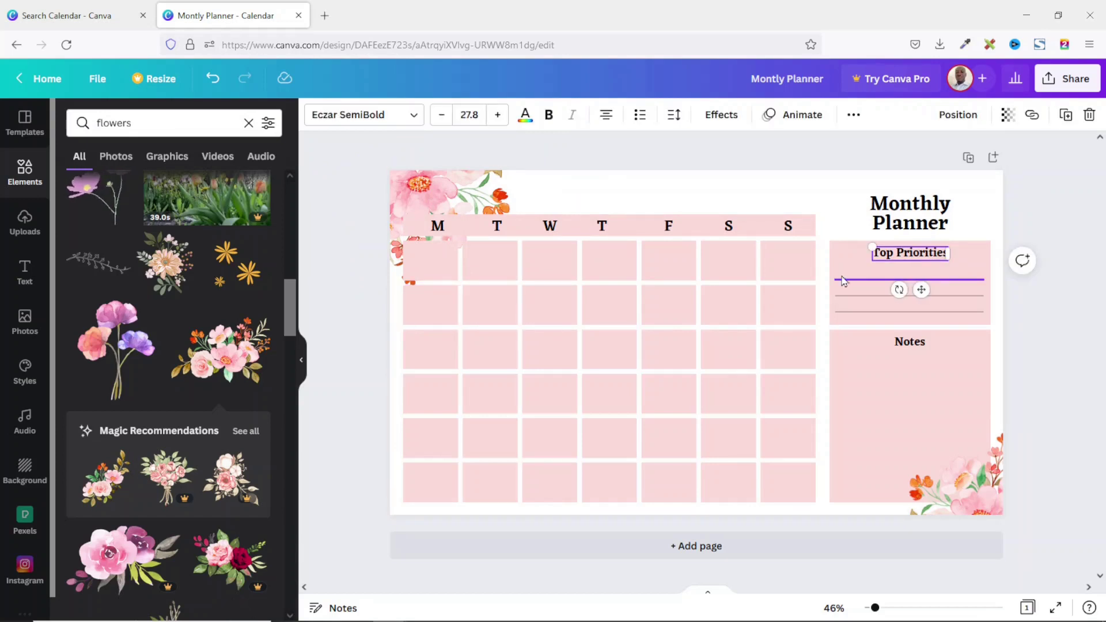
{"action": "left_click", "coordinate": [525, 116]}
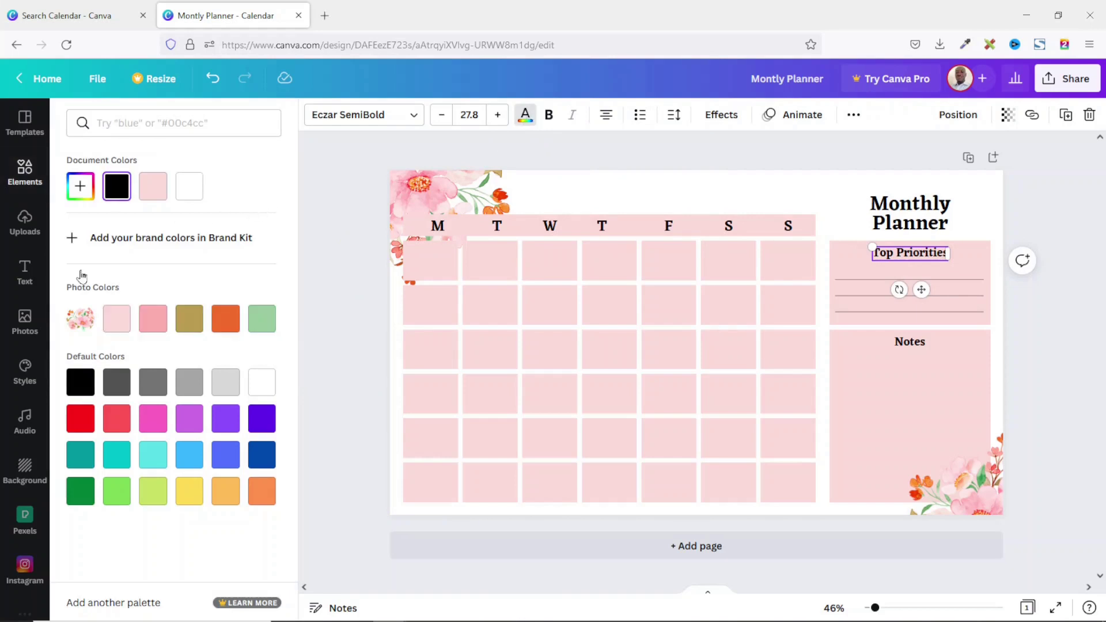
{"action": "left_click", "coordinate": [223, 327]}
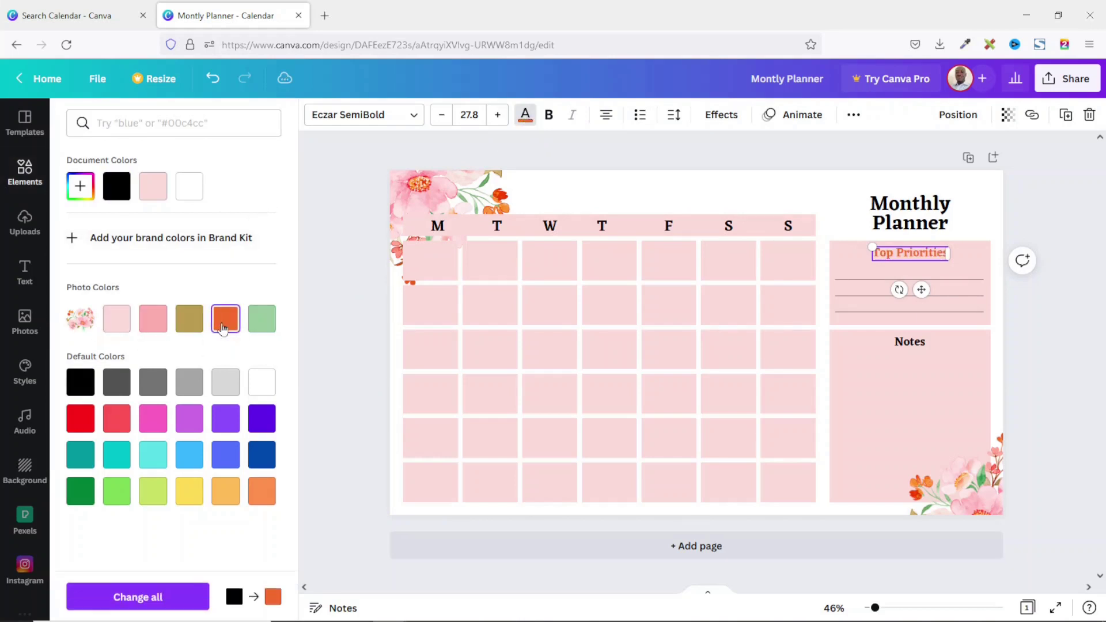
{"action": "left_click", "coordinate": [911, 343]}
{"action": "left_click", "coordinate": [225, 319]}
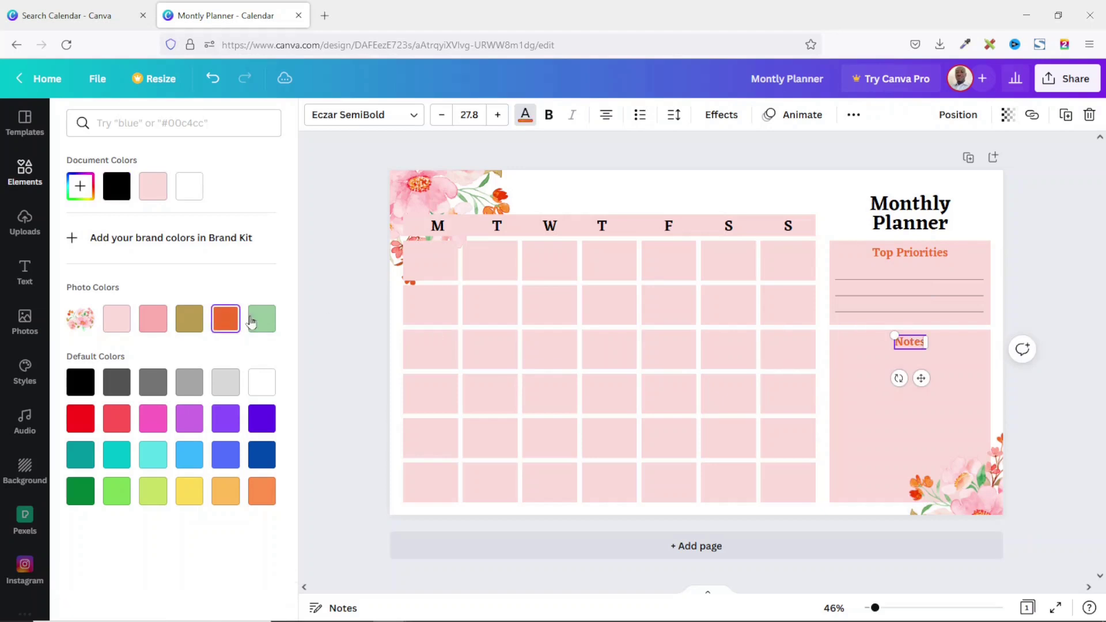
{"action": "key", "text": "Escape"}
{"action": "left_click", "coordinate": [1065, 259]}
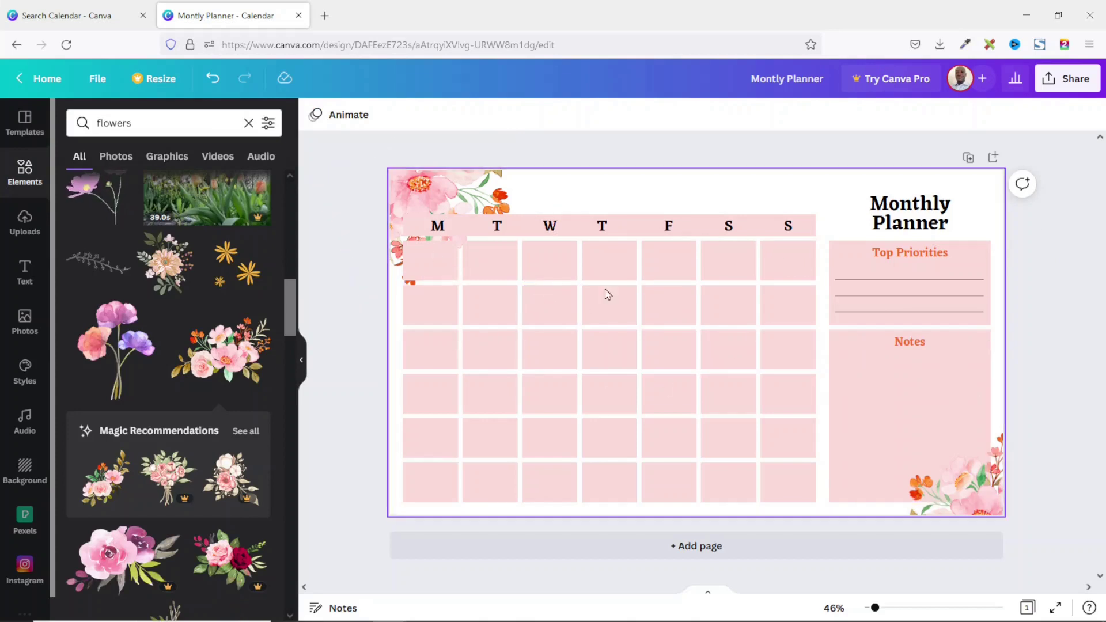
Recolor all seven weekday letters in the header bar with the orange from the bouquet's photo colors
{"action": "left_click", "coordinate": [569, 234]}
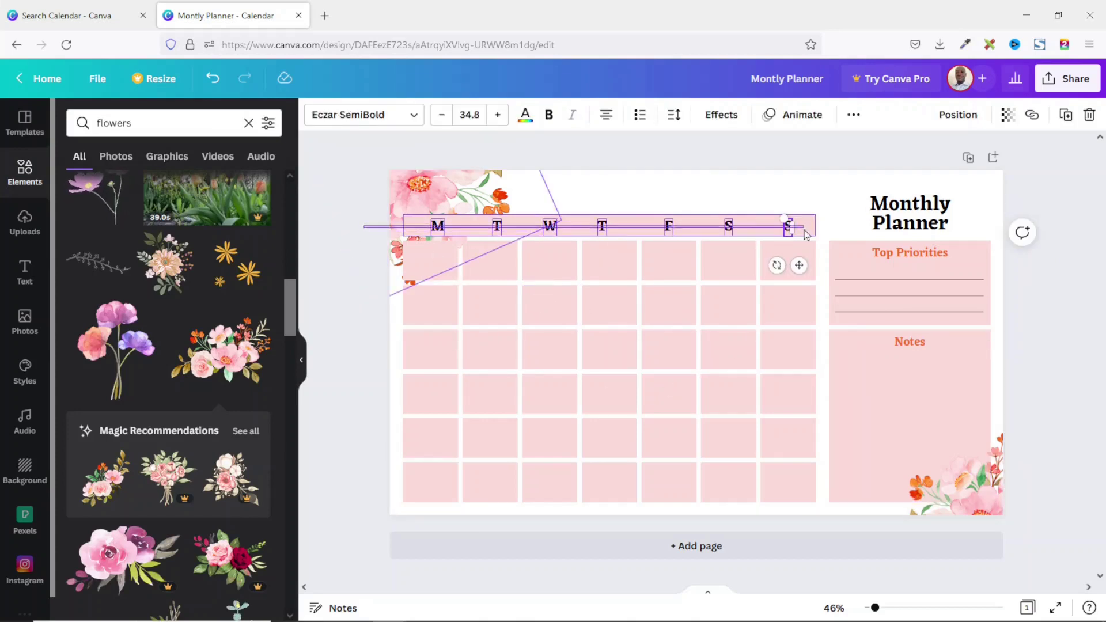
{"action": "left_click", "coordinate": [523, 268]}
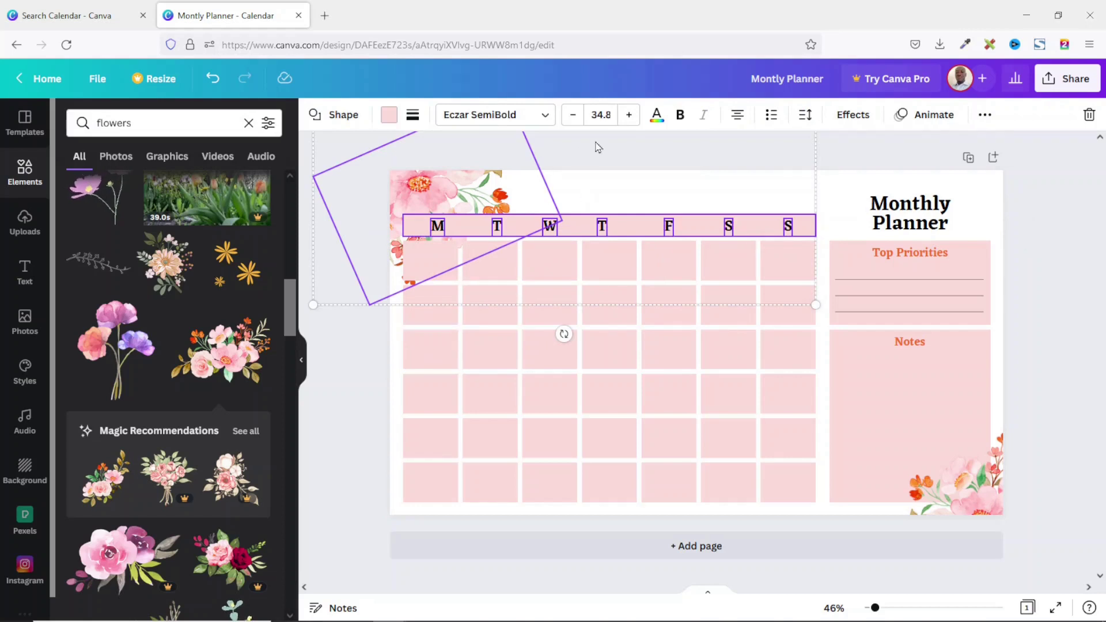
{"action": "left_click", "coordinate": [661, 119]}
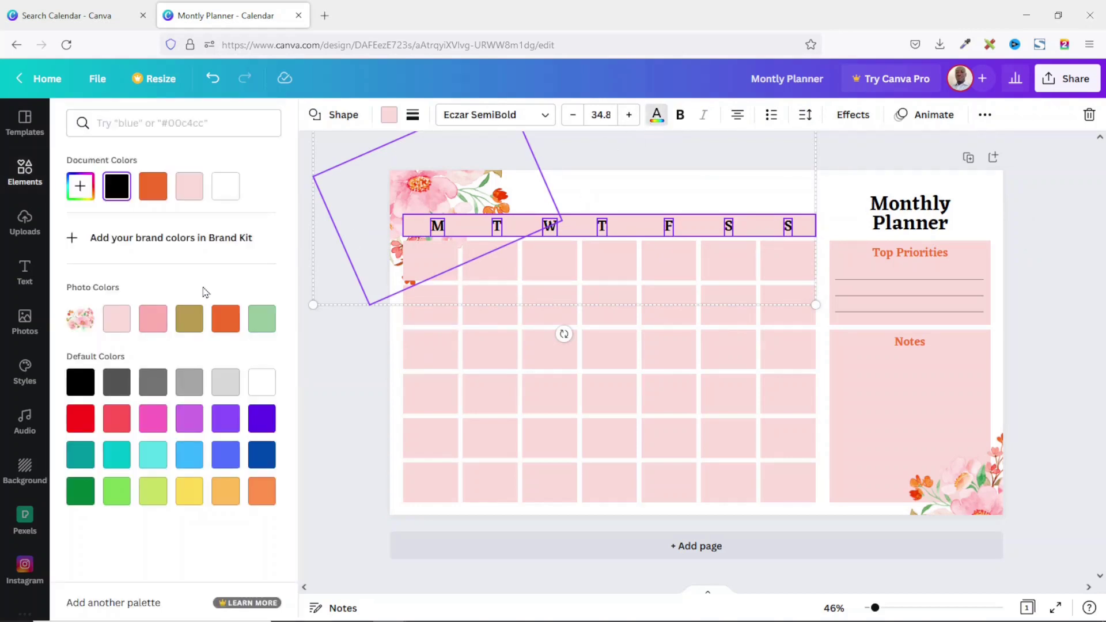
{"action": "left_click", "coordinate": [223, 321]}
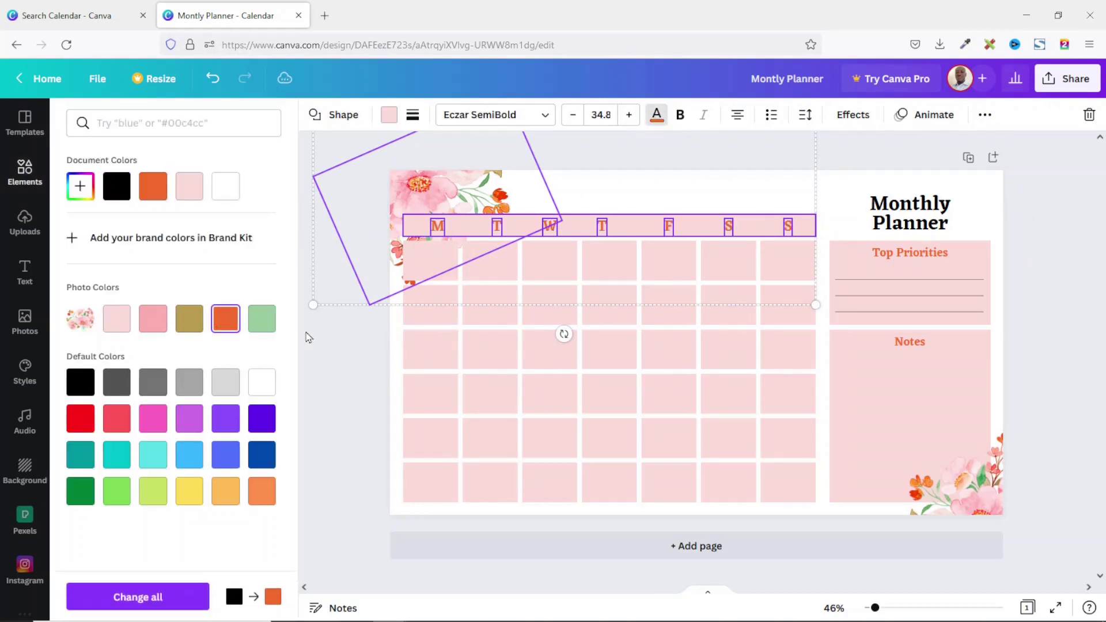
{"action": "key", "text": "Escape"}
{"action": "left_click", "coordinate": [338, 365]}
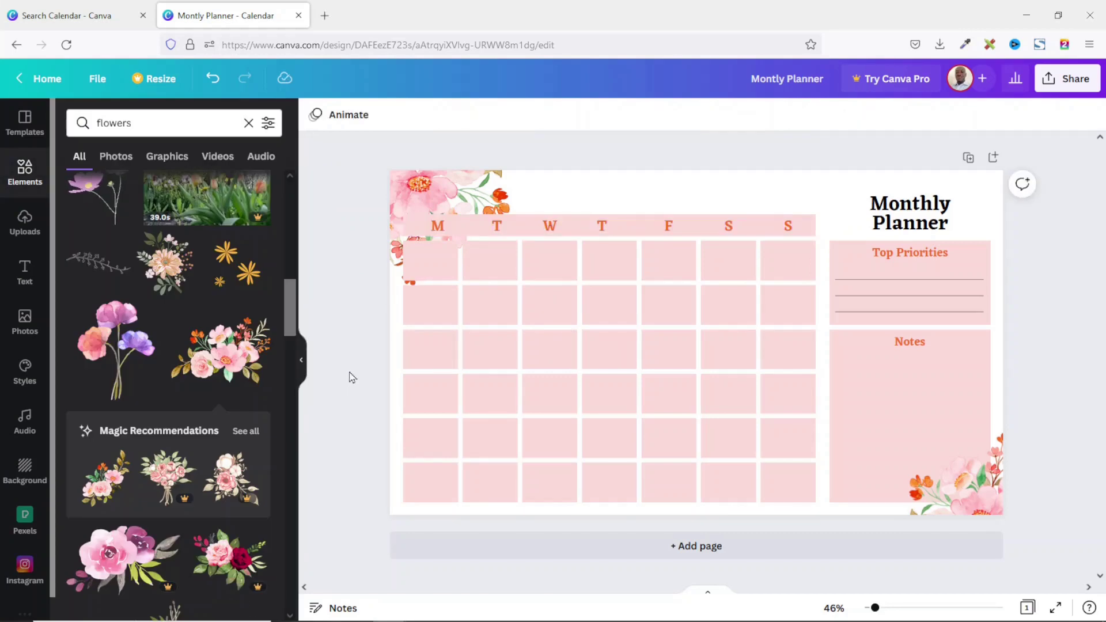
Recolor the three writing lines in the Top Priorities box with the orange from the bouquet's photo colors
{"action": "left_click", "coordinate": [929, 286]}
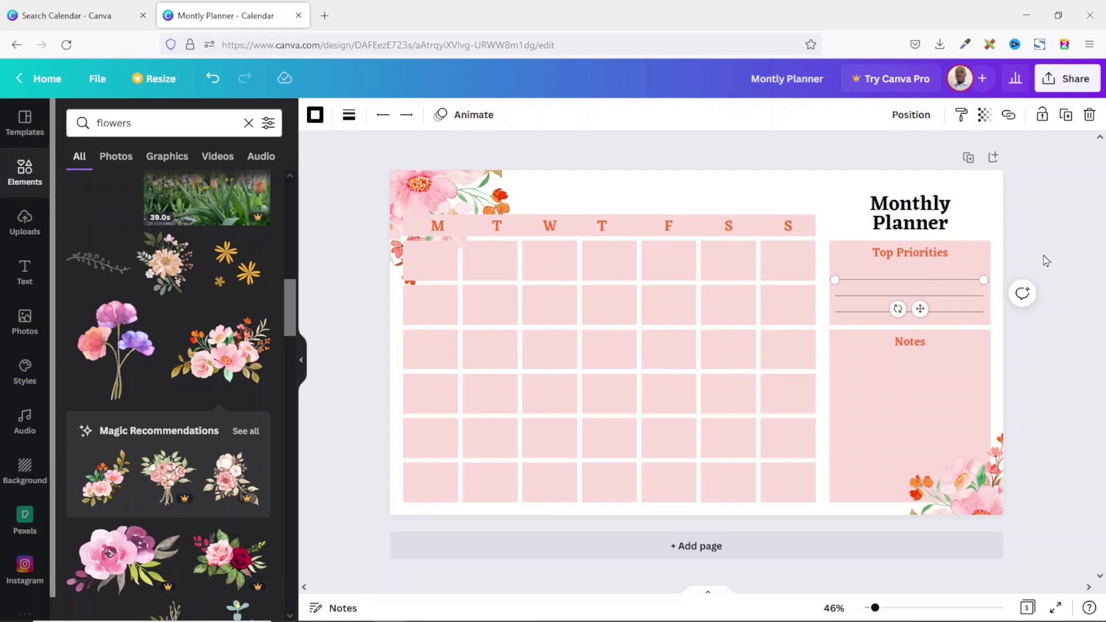
{"action": "left_click_drag", "start_coordinate": [1037, 240], "coordinate": [925, 323]}
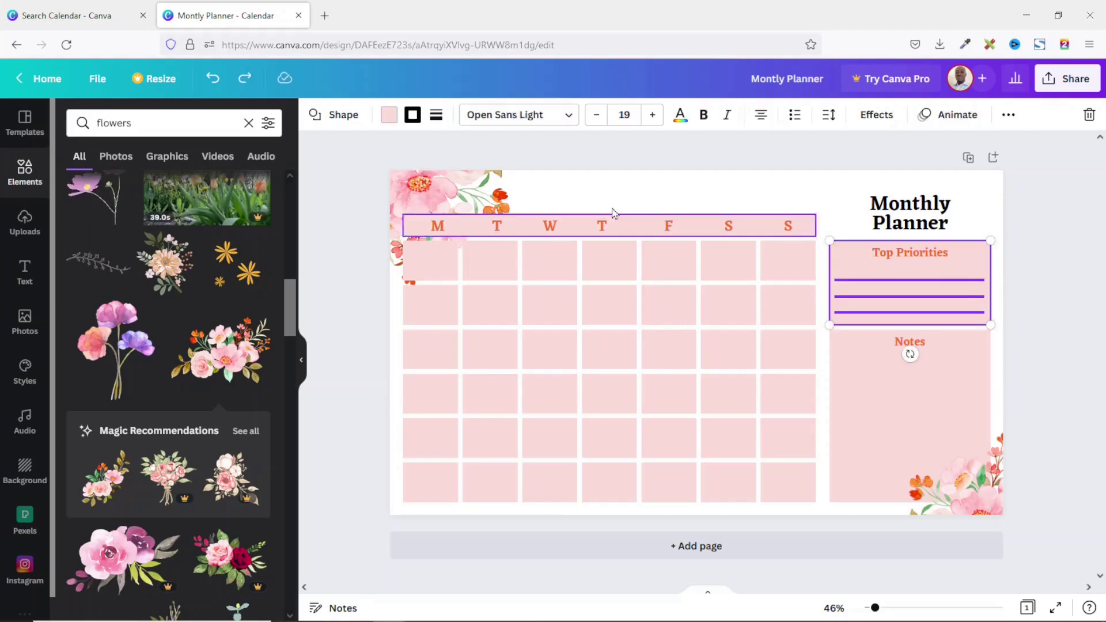
{"action": "left_click", "coordinate": [412, 115]}
{"action": "left_click", "coordinate": [224, 319]}
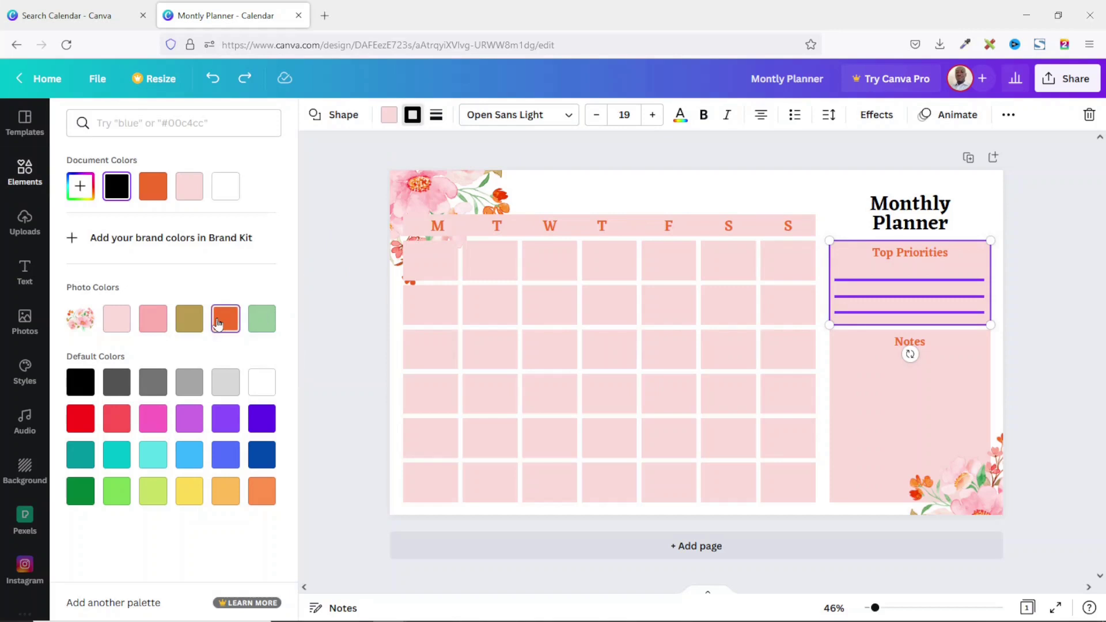
{"action": "left_click", "coordinate": [1023, 320]}
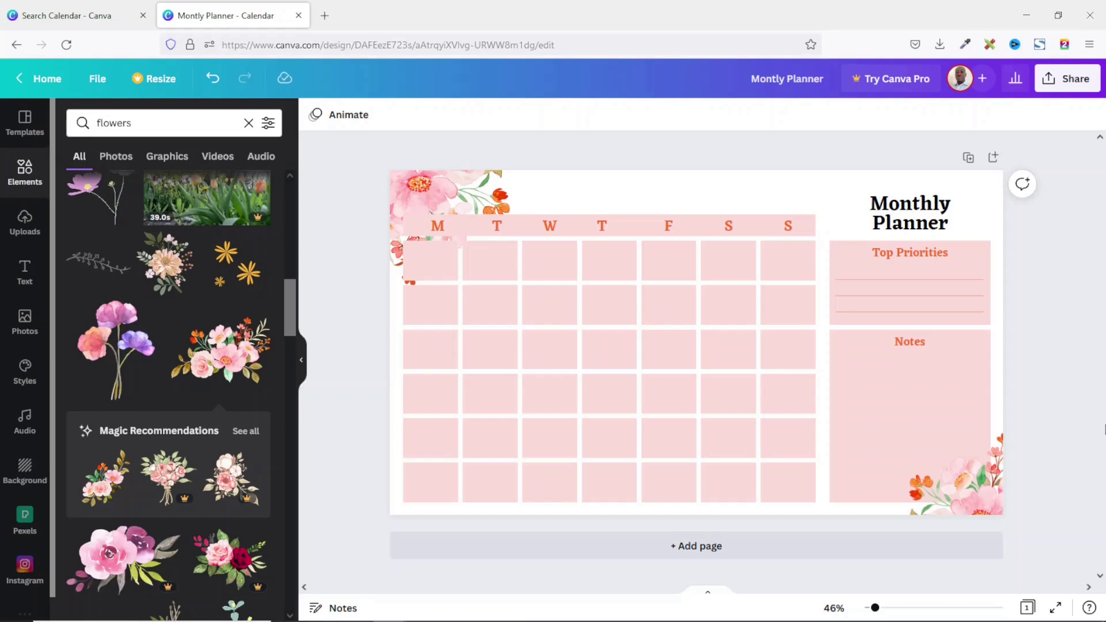
Download the planner as a PDF Print file without crop marks or flattening
{"action": "left_click", "coordinate": [1066, 80]}
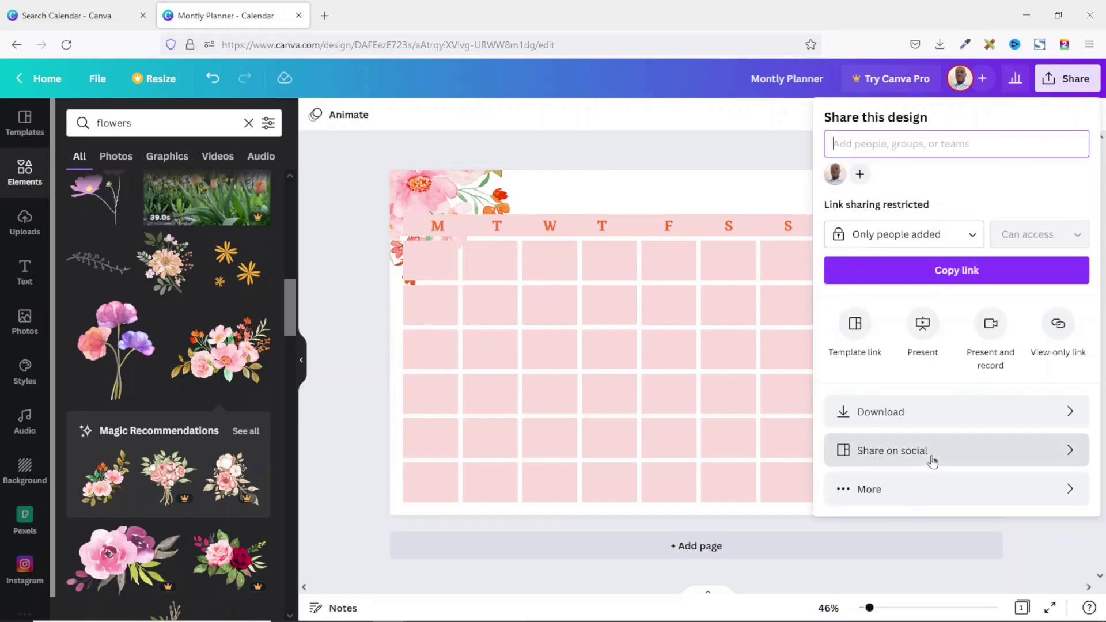
{"action": "left_click", "coordinate": [908, 414]}
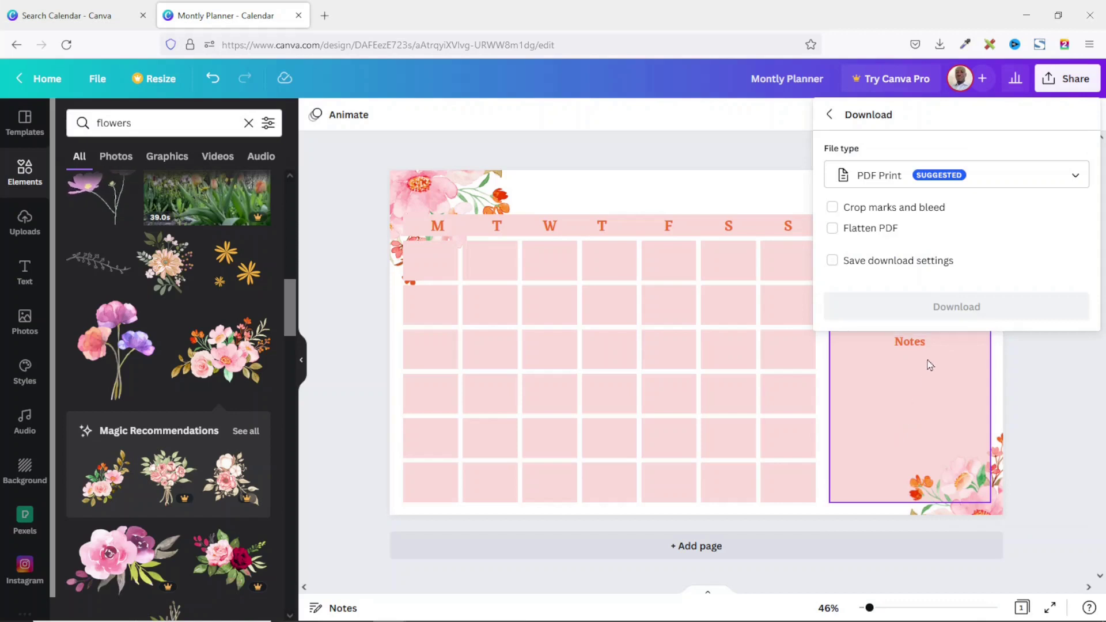
{"action": "left_click", "coordinate": [898, 184]}
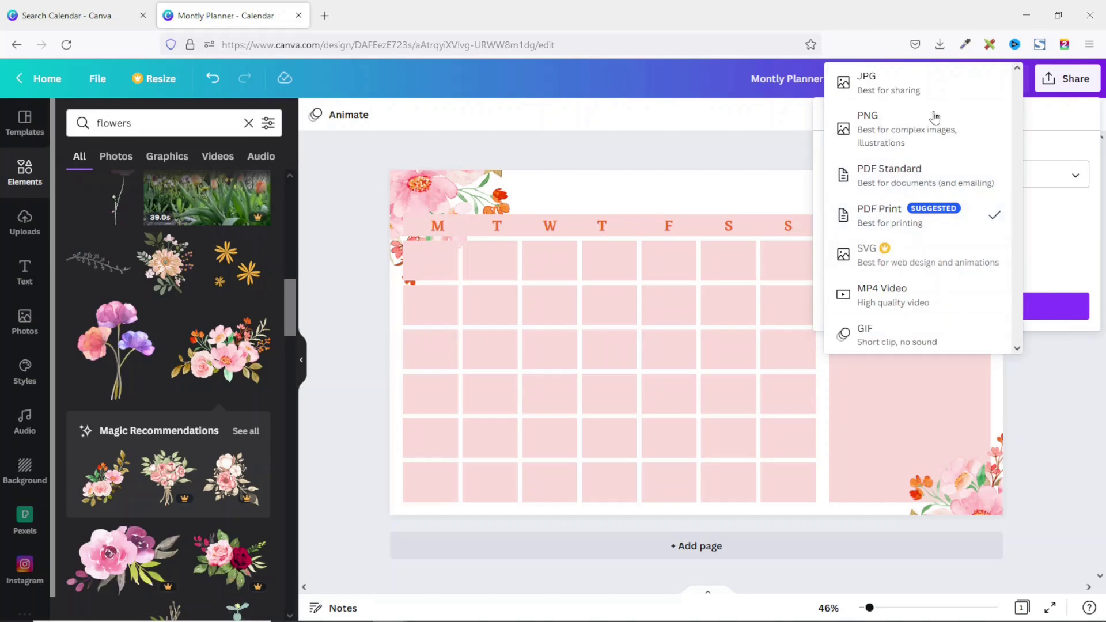
{"action": "left_click", "coordinate": [883, 217]}
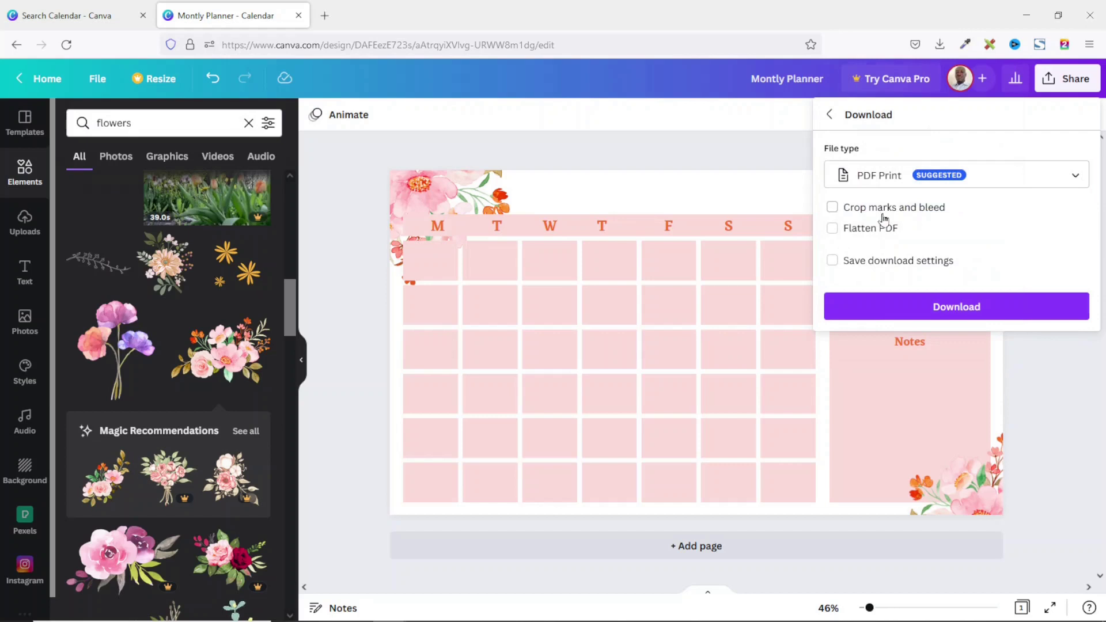
{"action": "left_click", "coordinate": [953, 314]}
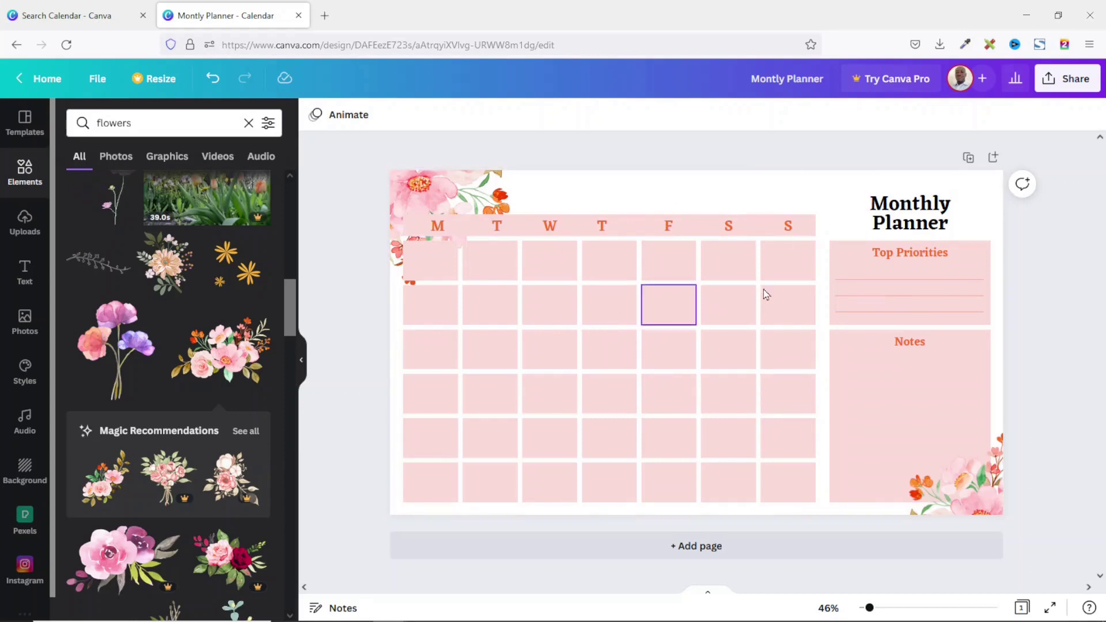
Create a template link for sharing the planner design and copy it
{"action": "left_click", "coordinate": [1053, 79]}
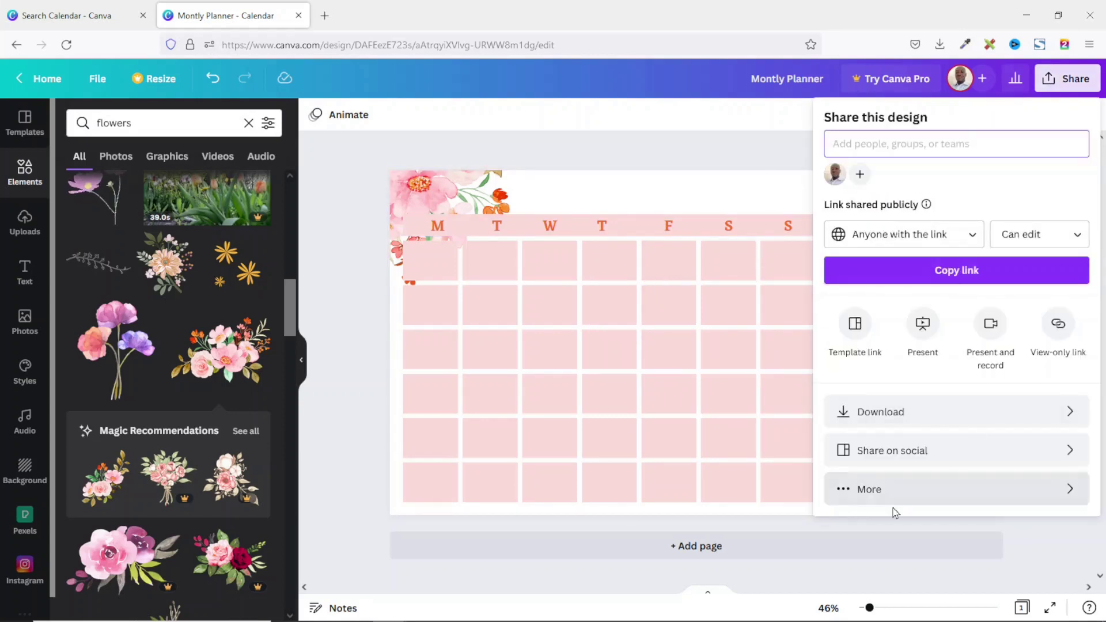
{"action": "left_click", "coordinate": [878, 489]}
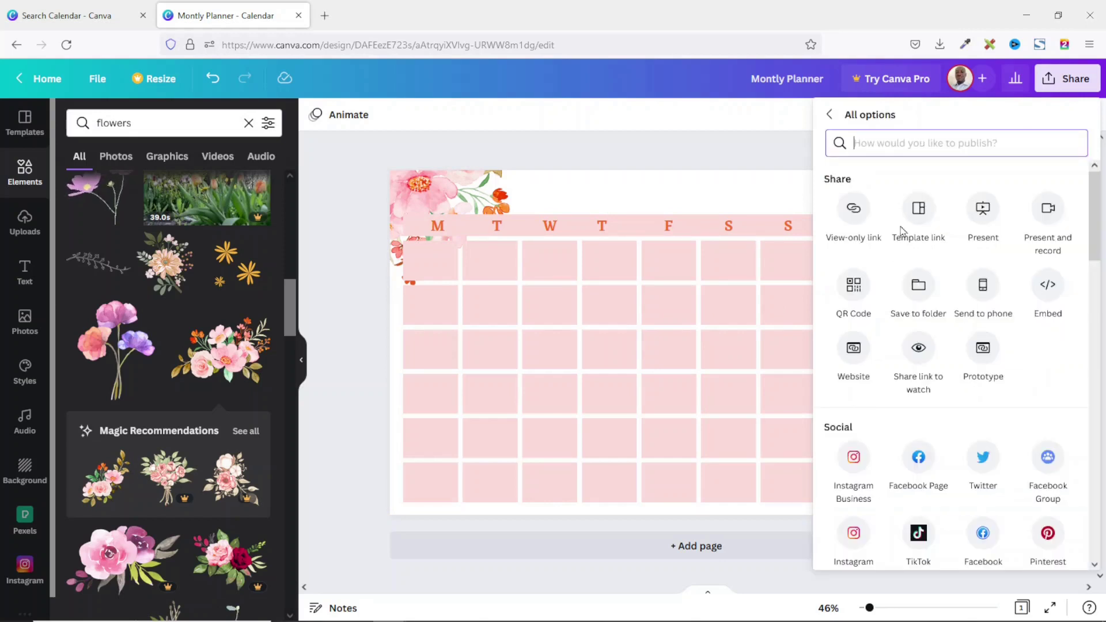
{"action": "left_click", "coordinate": [918, 210]}
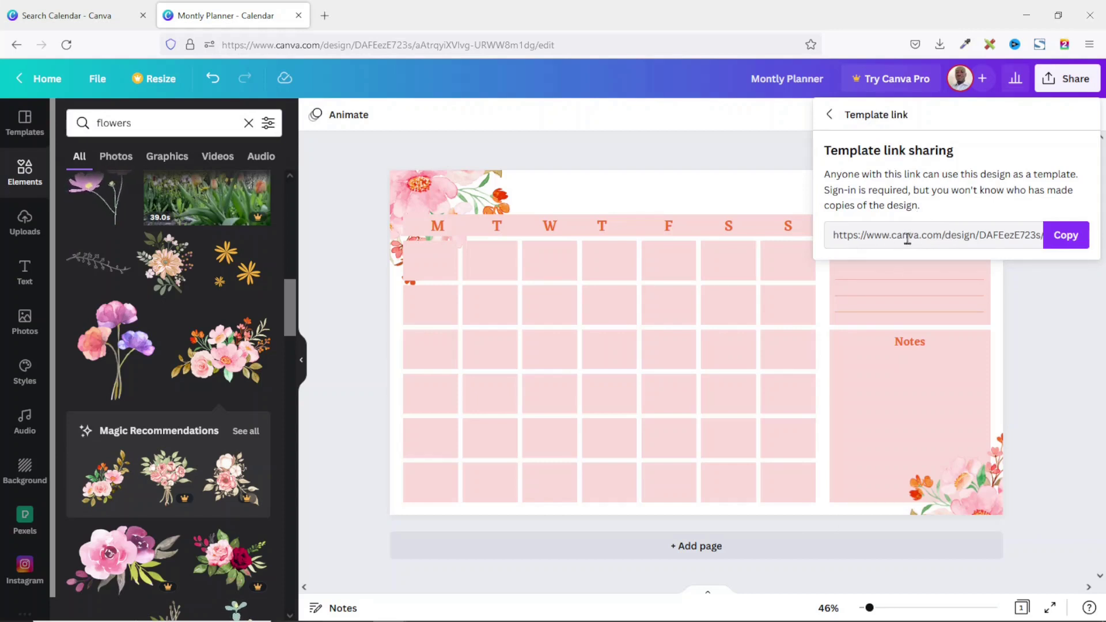
{"action": "left_click", "coordinate": [1053, 239]}
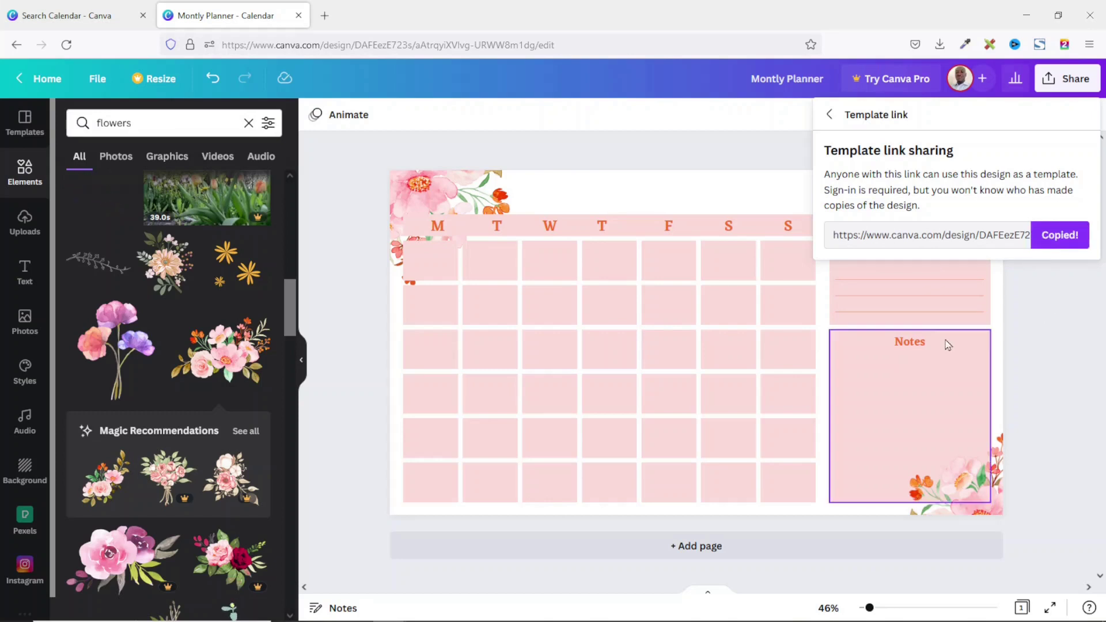